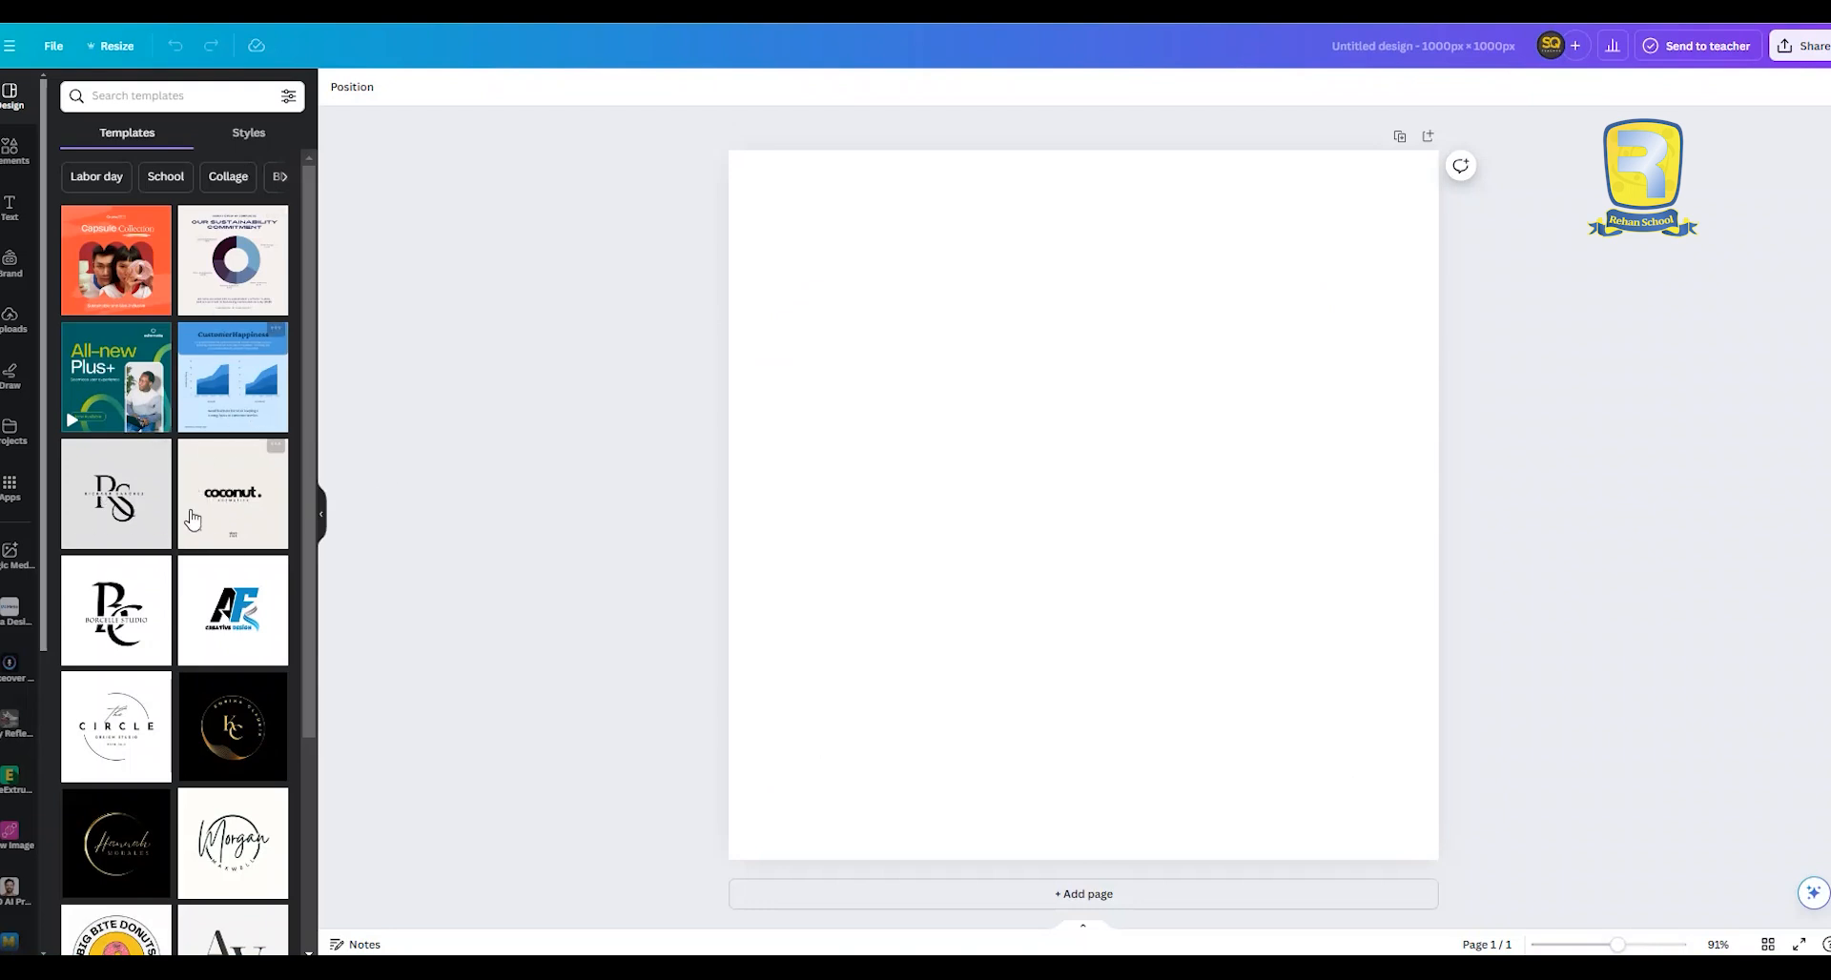
Apply the "coconut." cosmetics logo template to the blank page and check which of its text elements can be selected separately
left_click(250, 488)
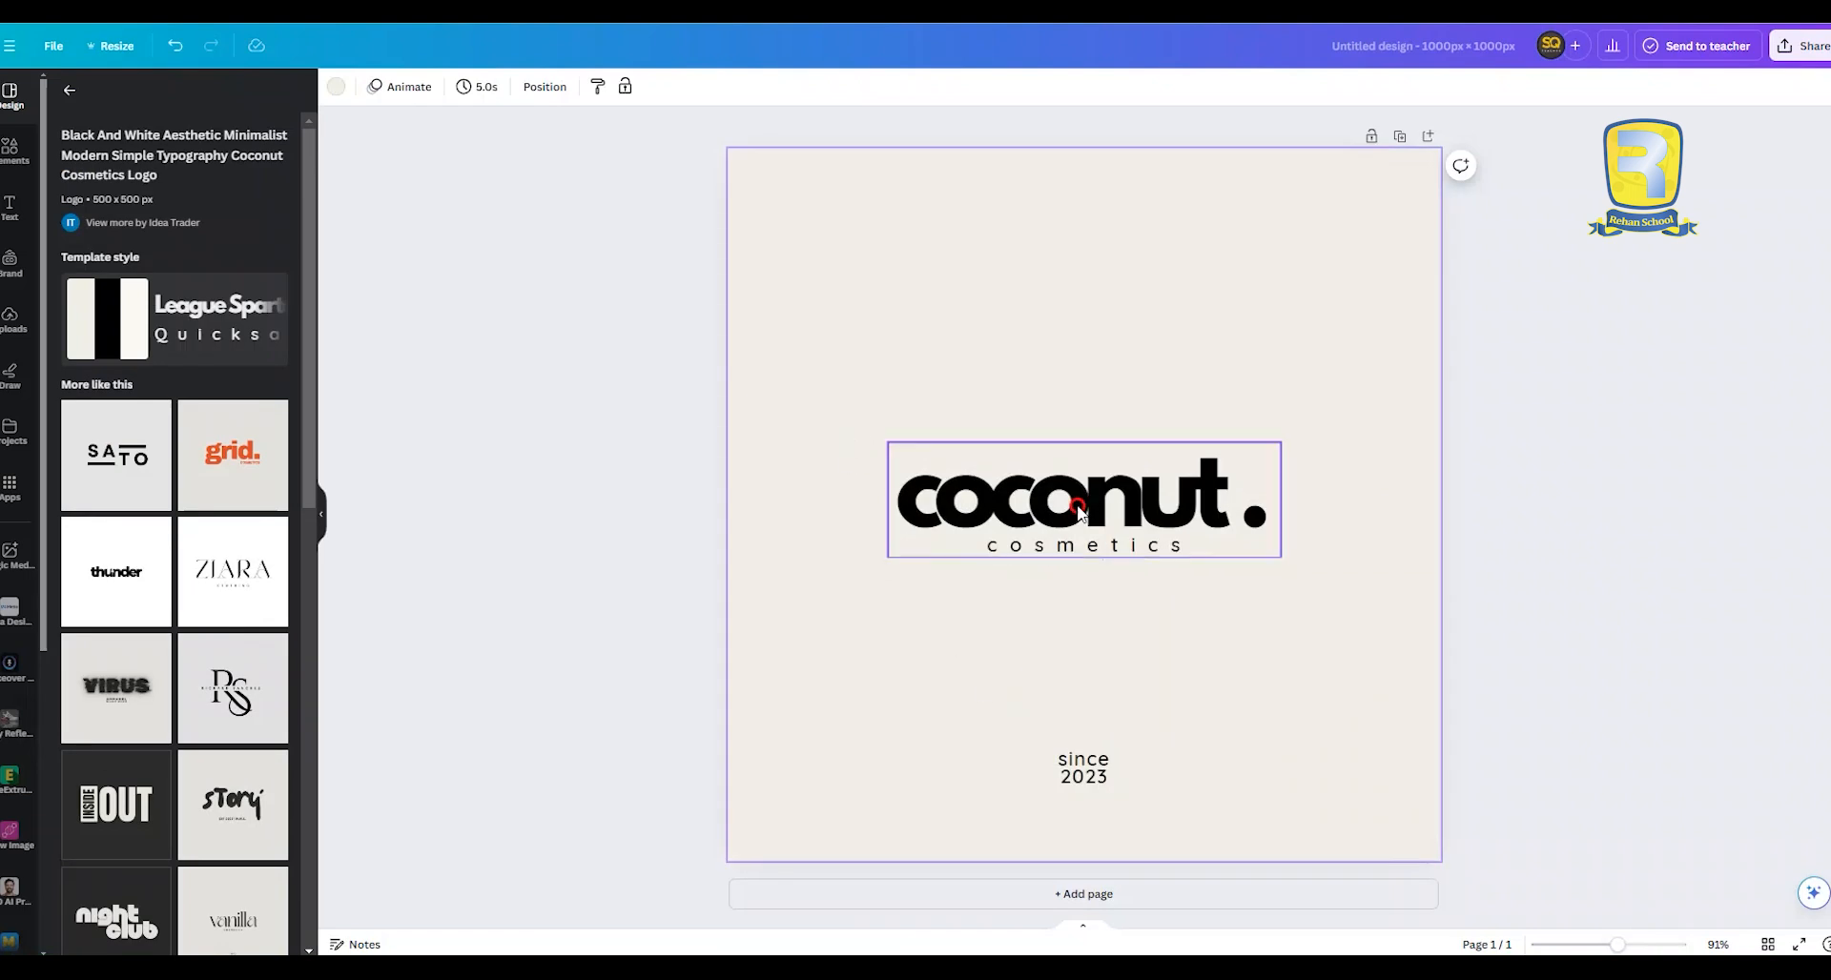
left_click(1044, 514)
right_click(1009, 497)
left_click(1563, 531)
double_click(1059, 498)
left_click(1086, 745)
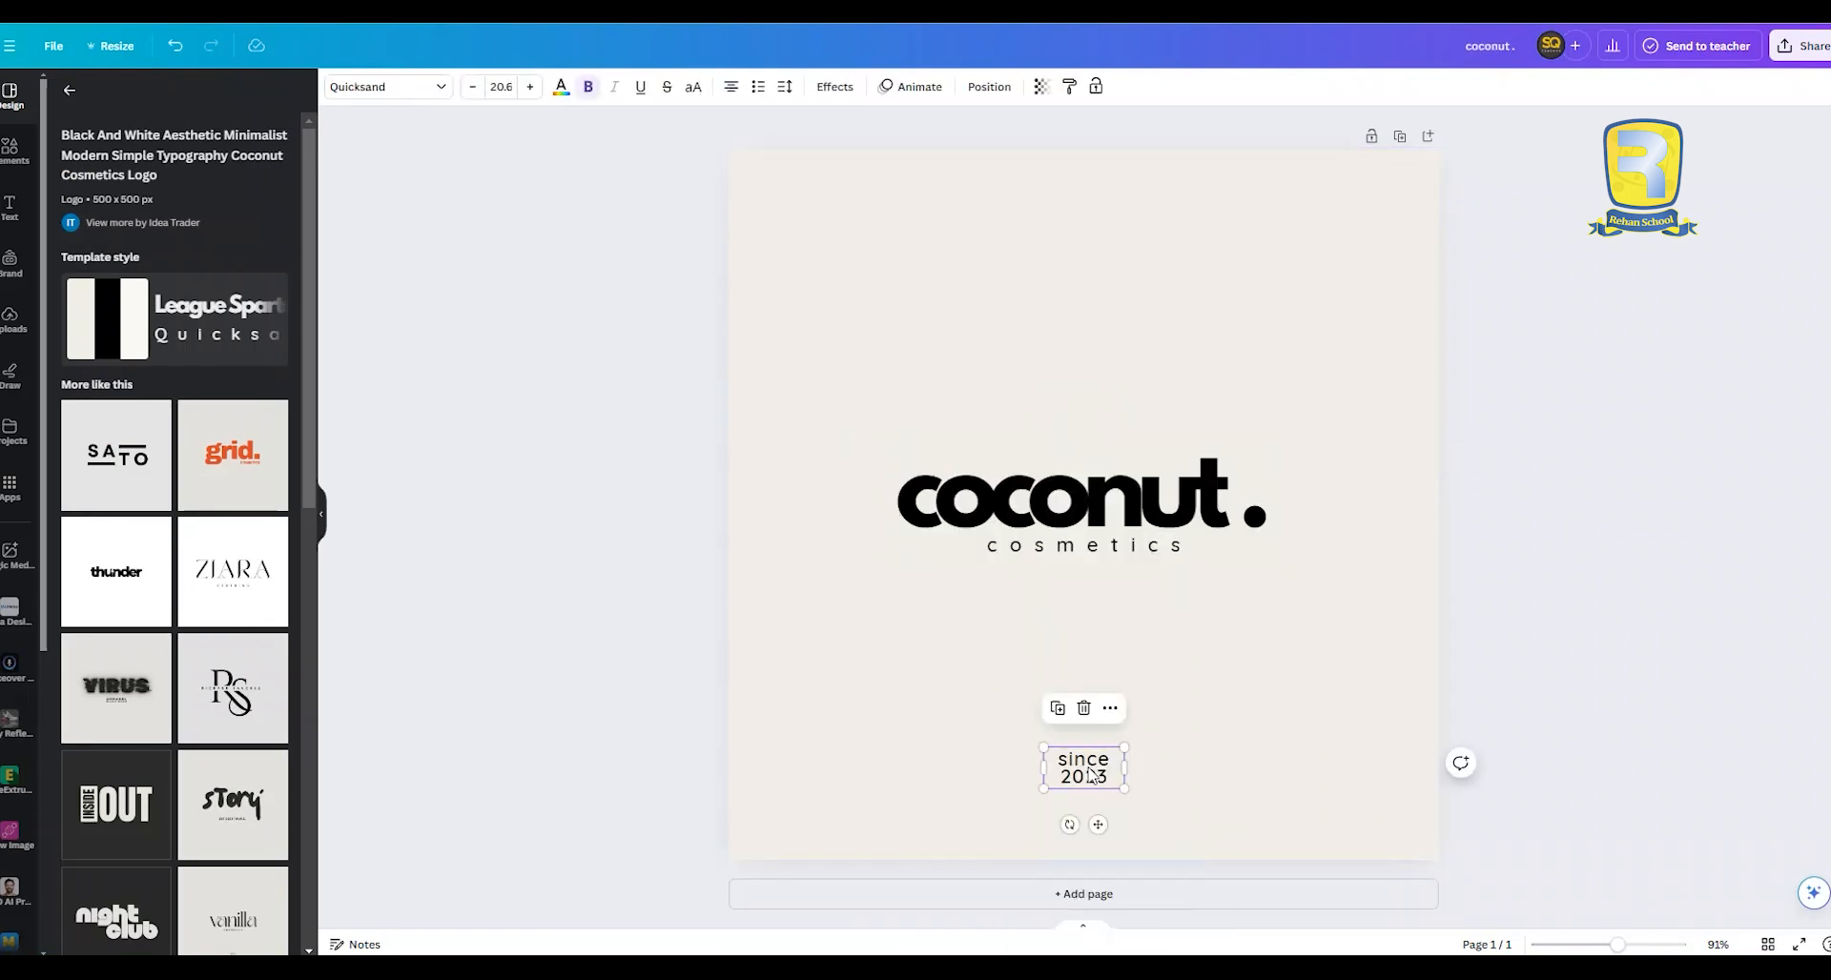
left_click(1061, 559)
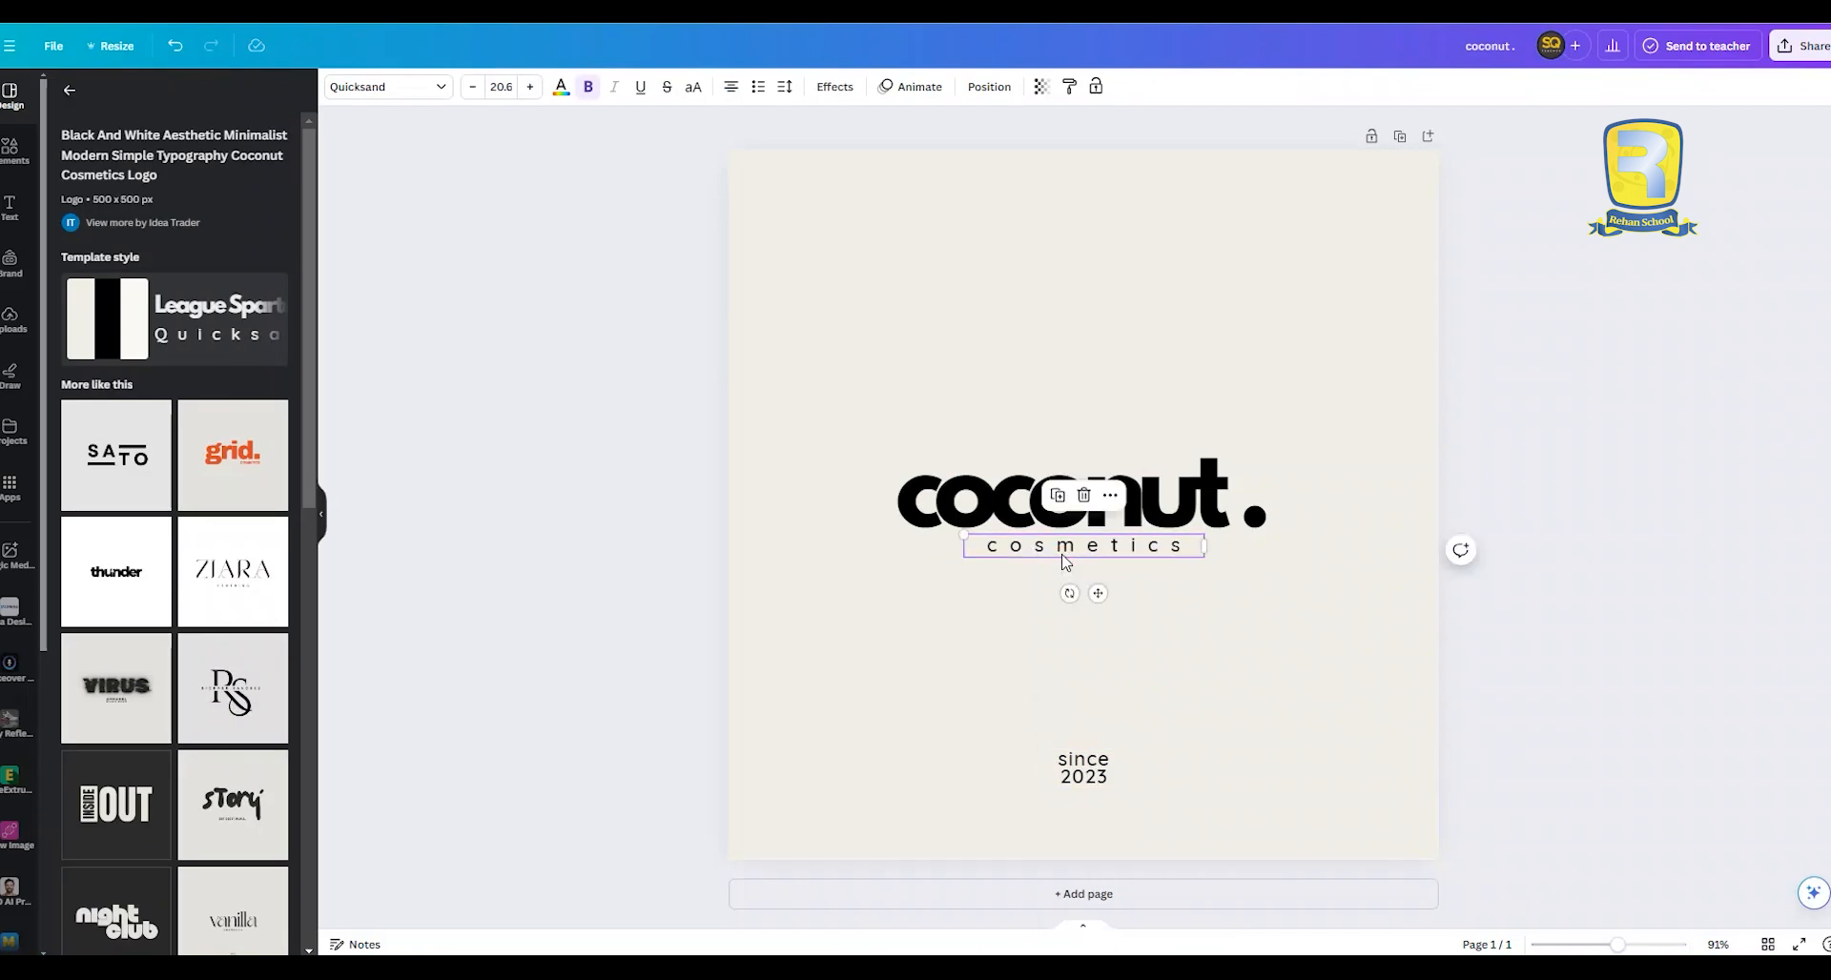
left_click(974, 633)
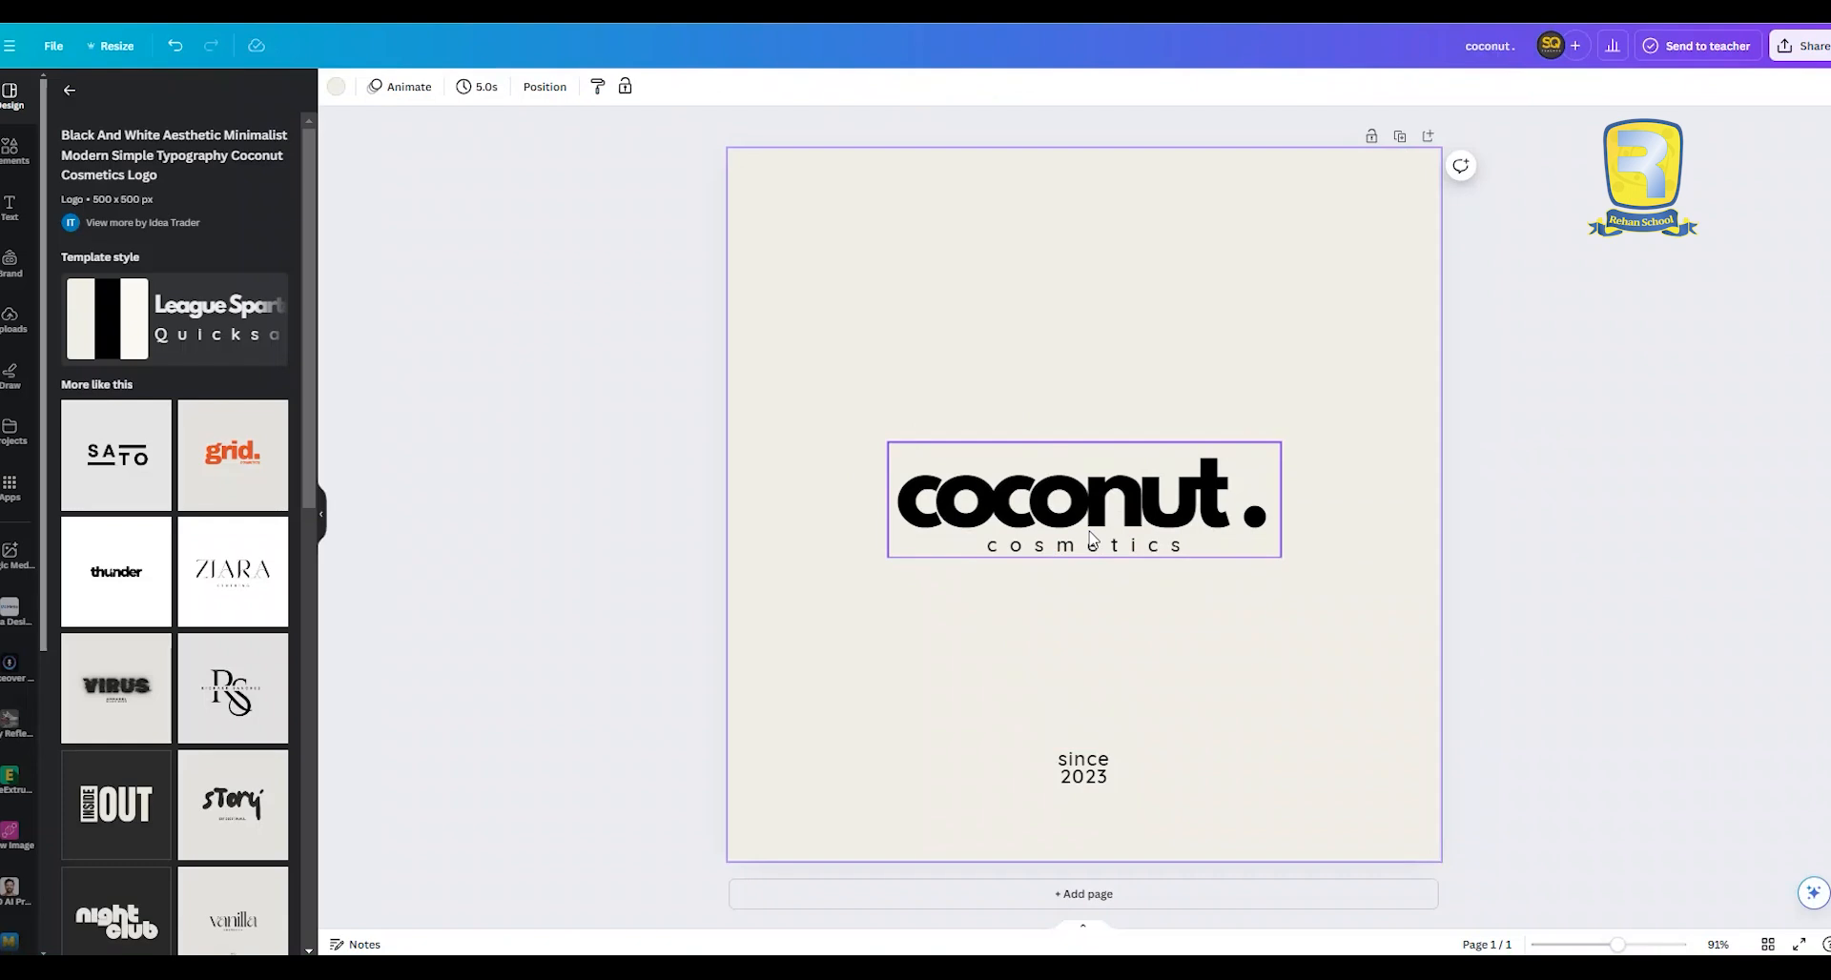
left_click(1049, 553)
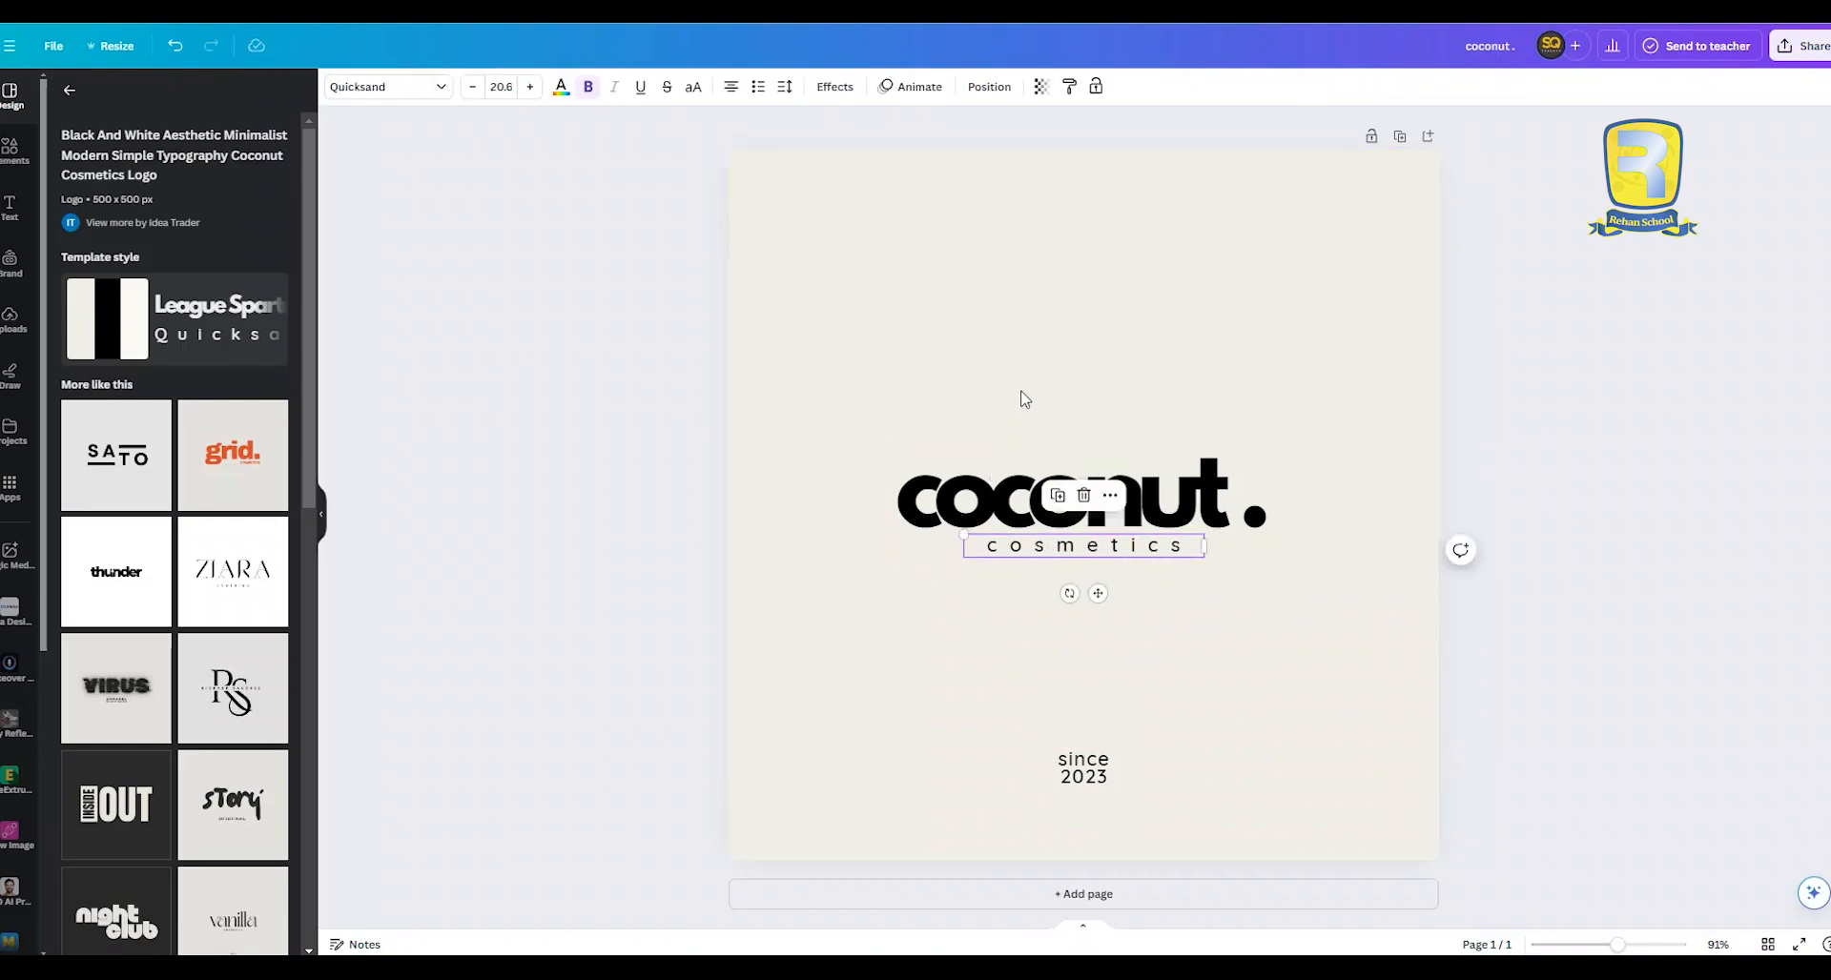
Move the "coconut." wordmark and "cosmetics" tagline together off-centre, slightly to the right and up
left_click_drag(992, 379, 1132, 649)
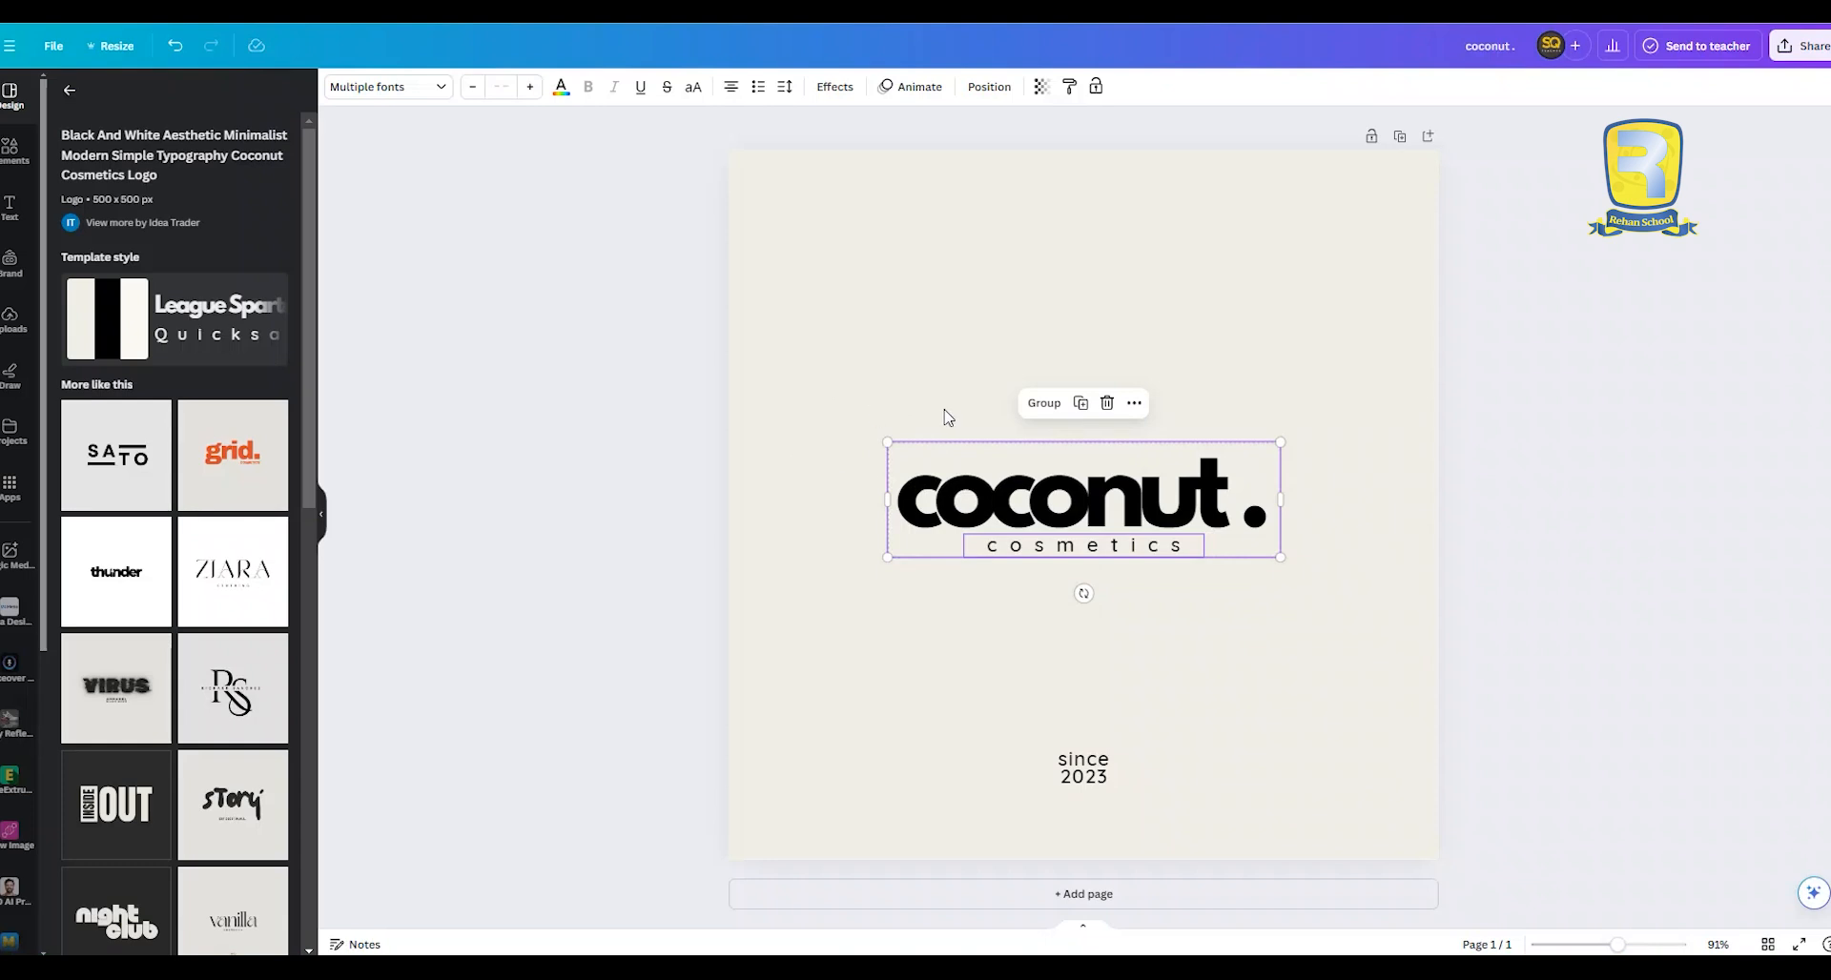
left_click_drag(985, 484, 1034, 473)
left_click(1595, 533)
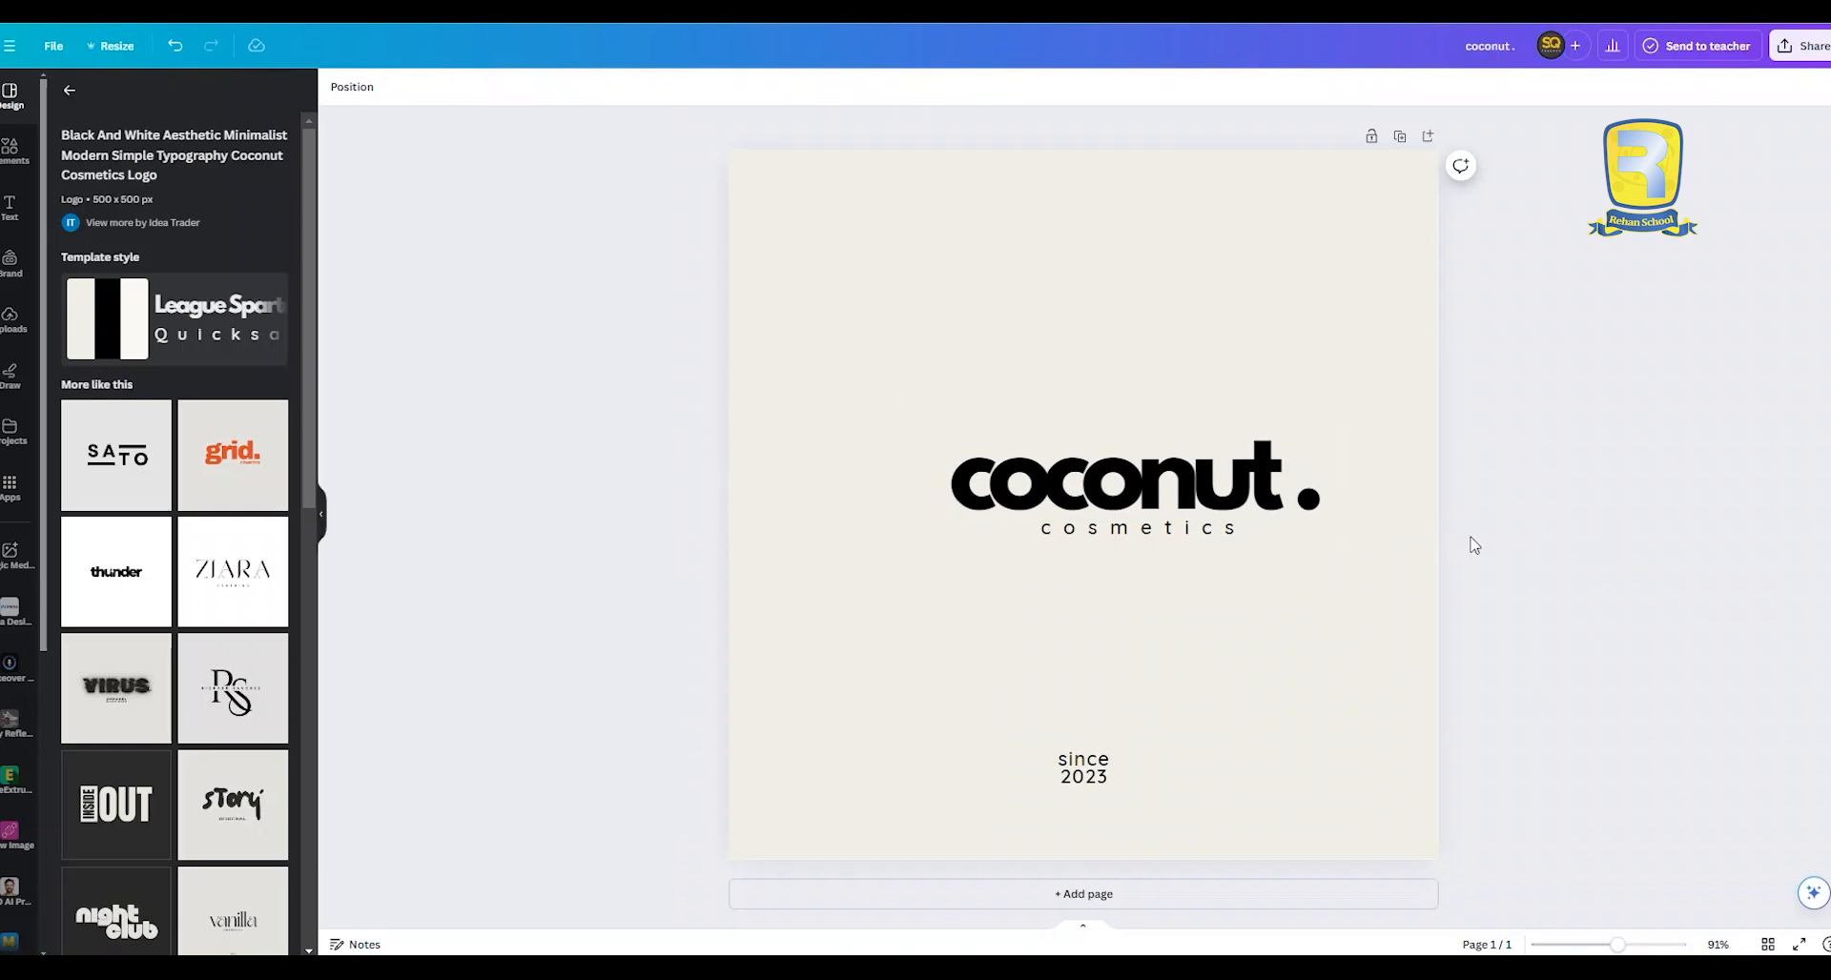
left_click(1060, 491)
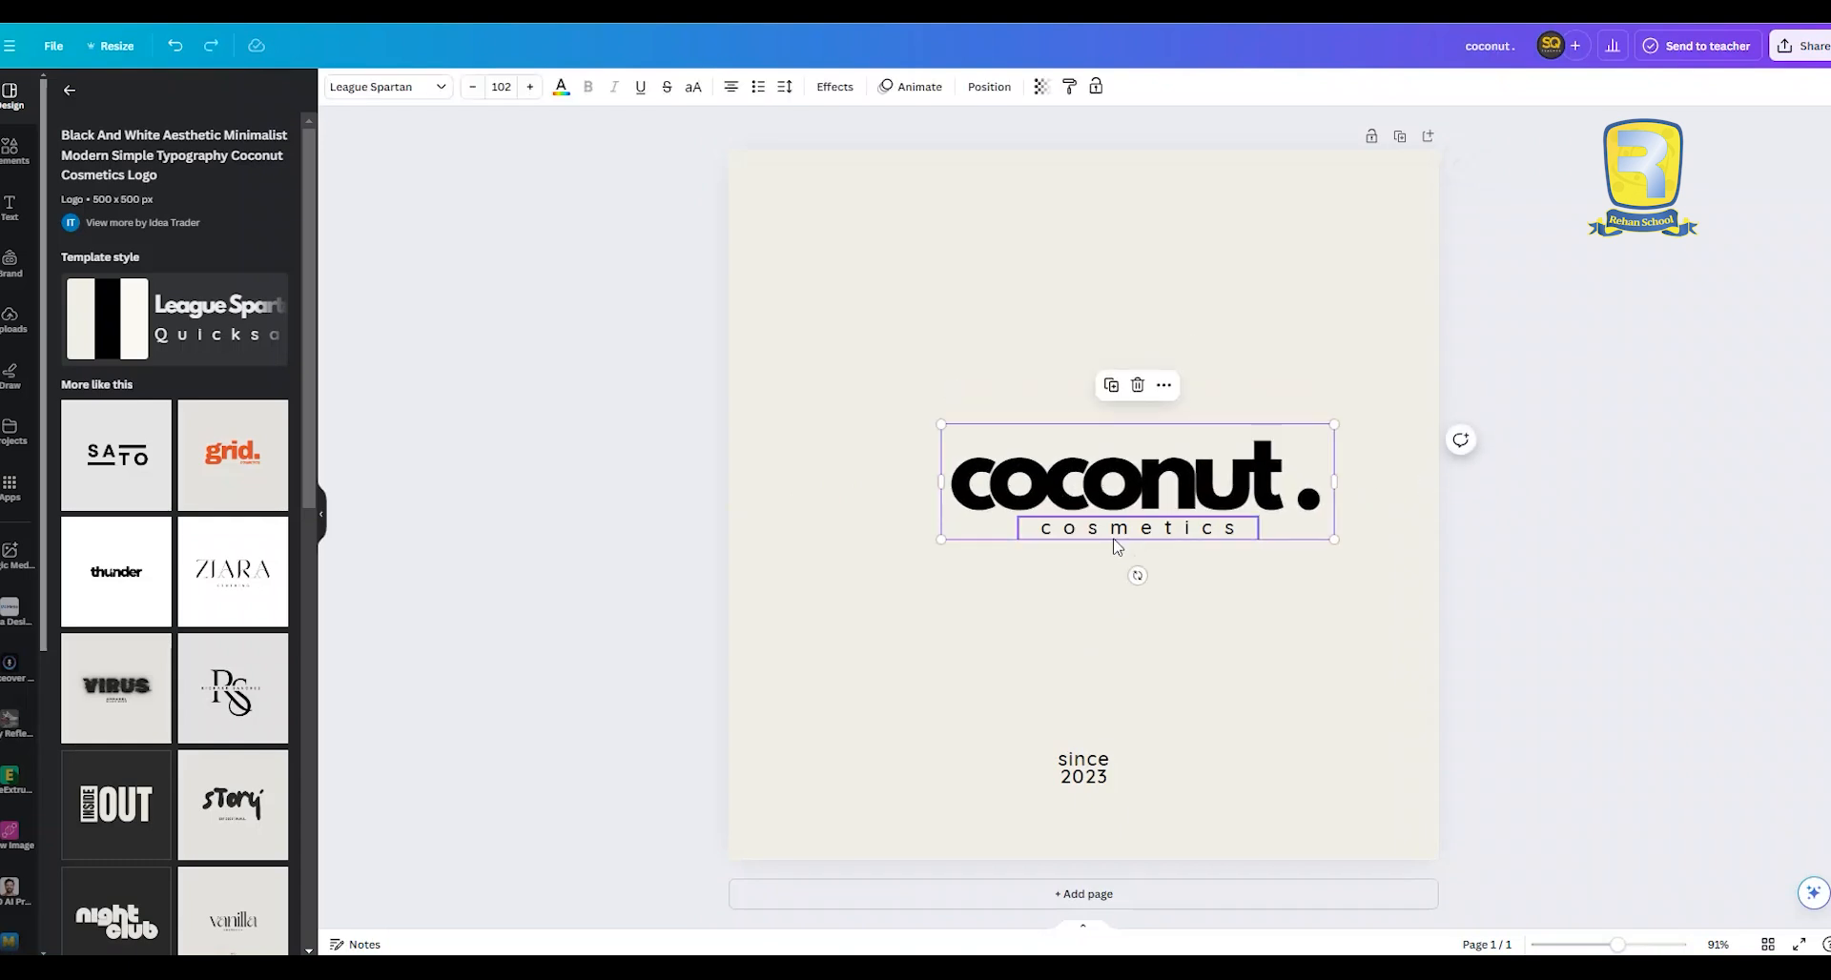
left_click_drag(948, 394, 1115, 570)
left_click_drag(1135, 467, 1115, 434)
left_click(1492, 484)
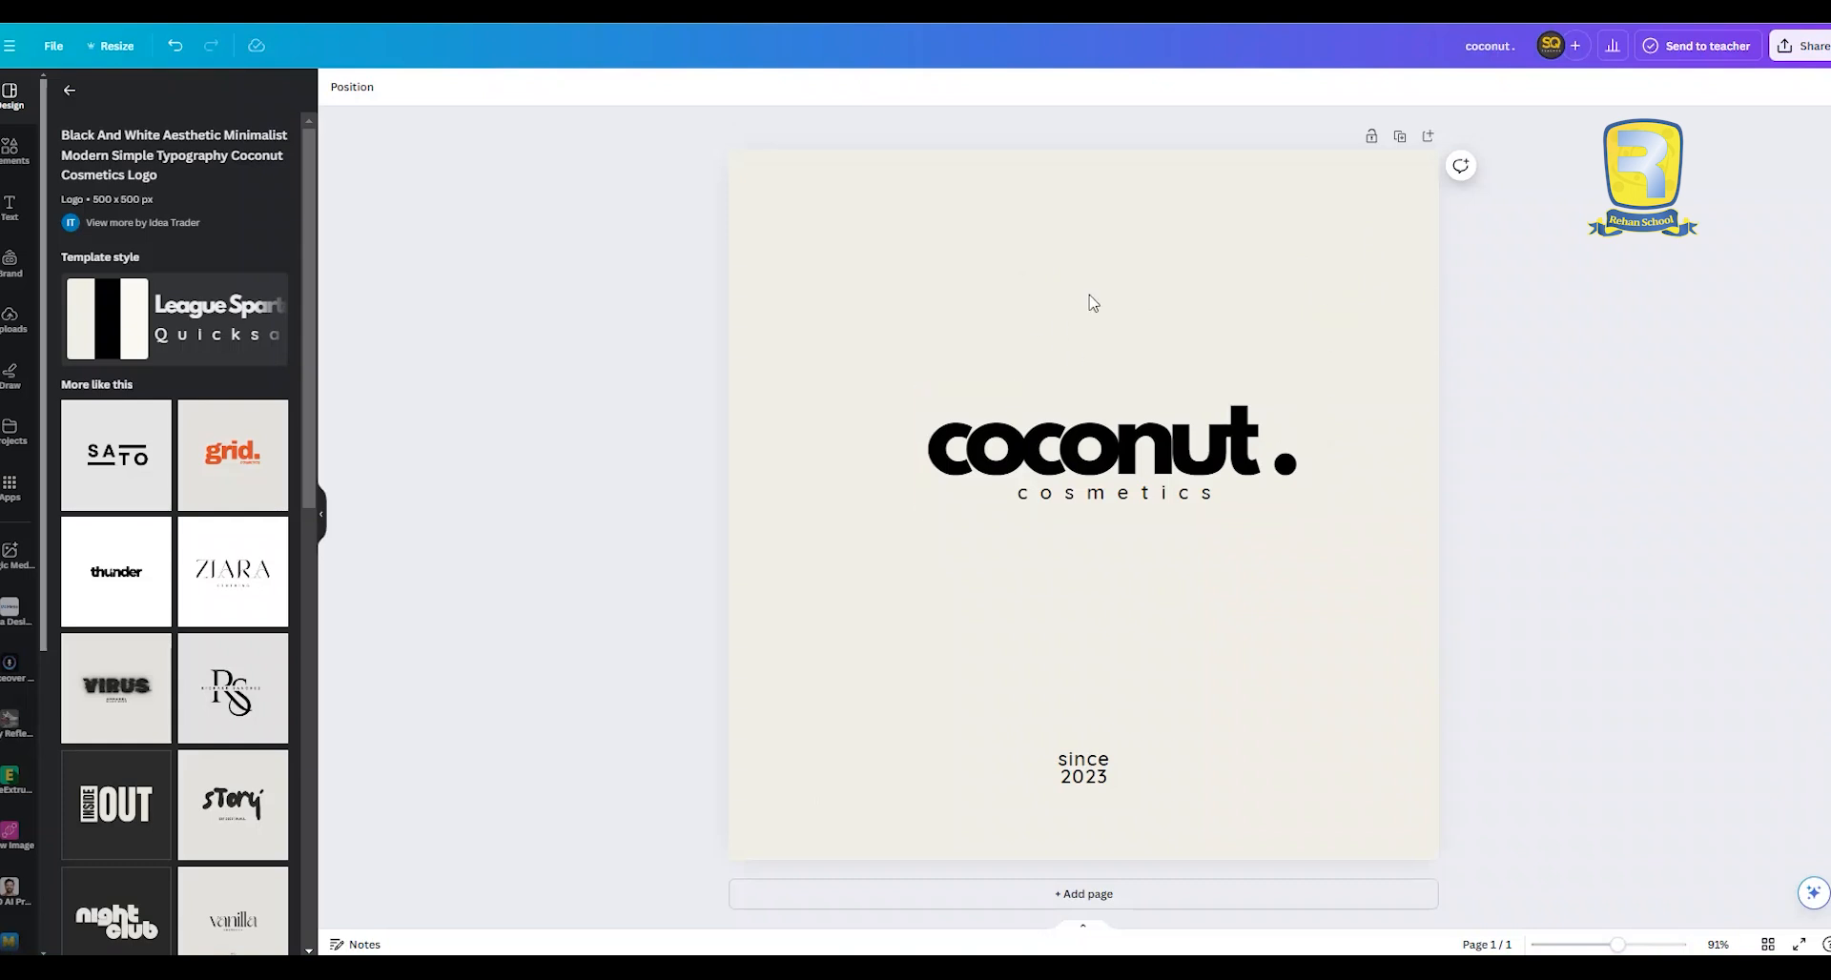
Select the wordmark and tagline together, check their layer order, and bring up their alignment options
left_click_drag(1030, 339, 1319, 586)
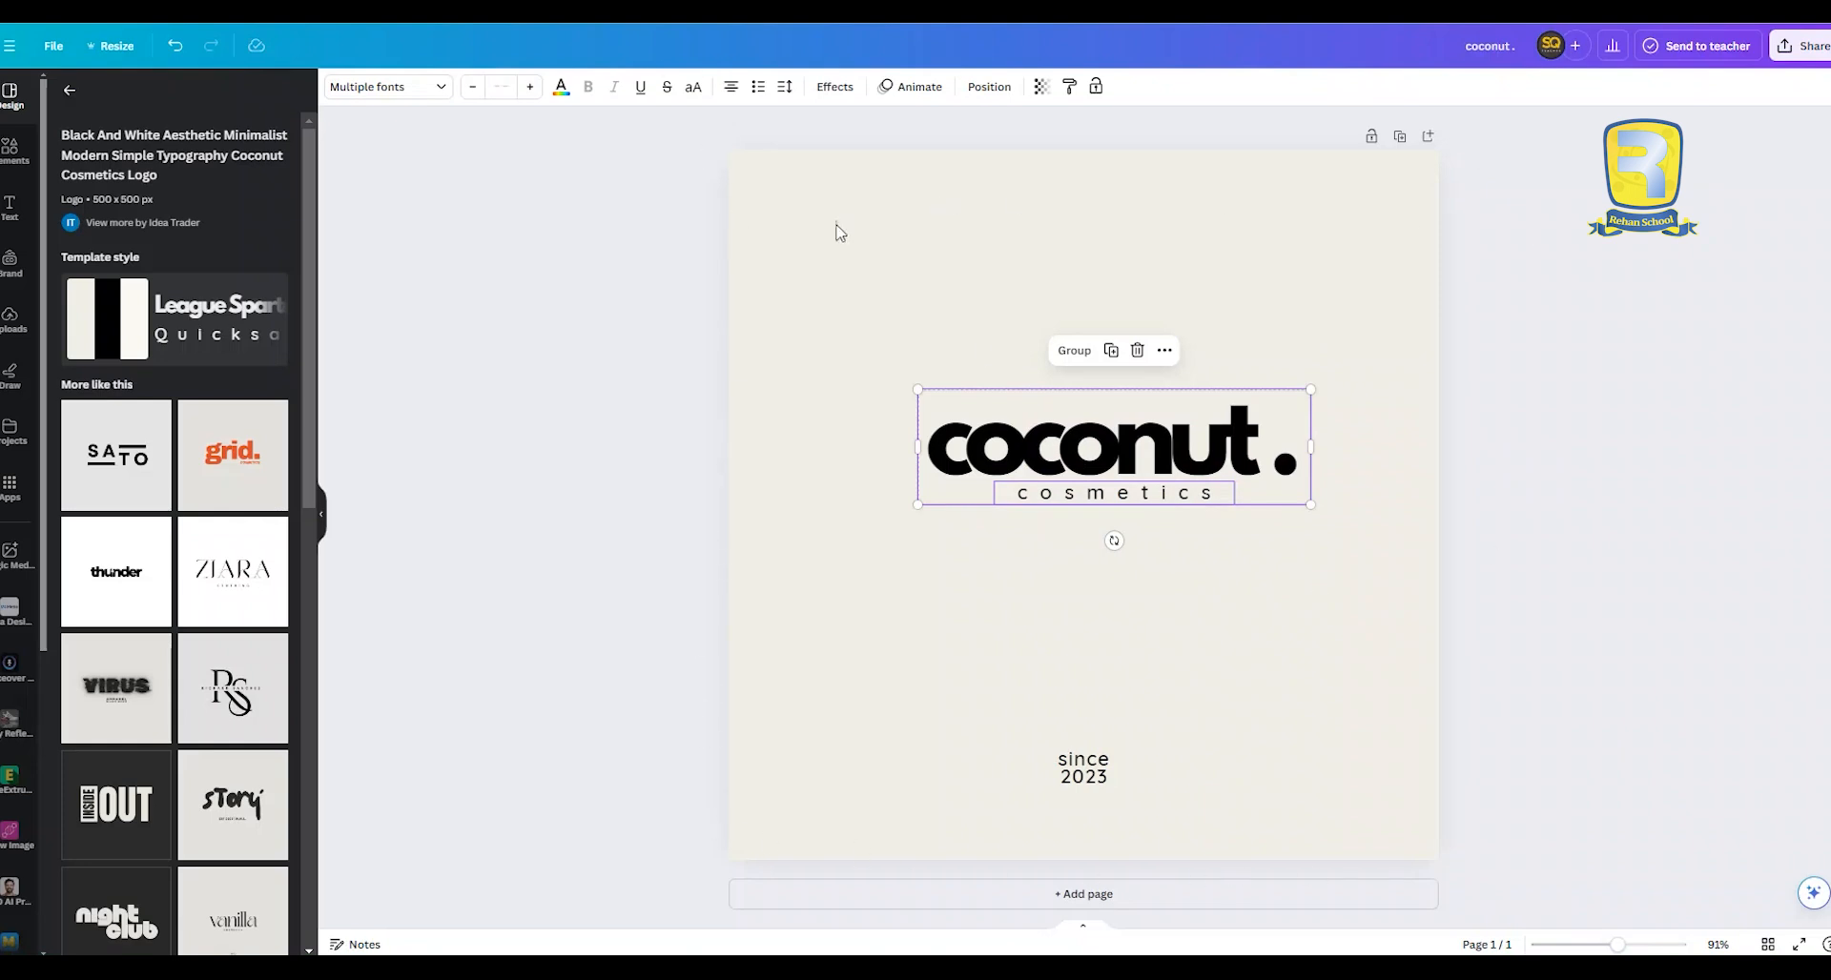
left_click_drag(920, 286, 1327, 613)
left_click(988, 87)
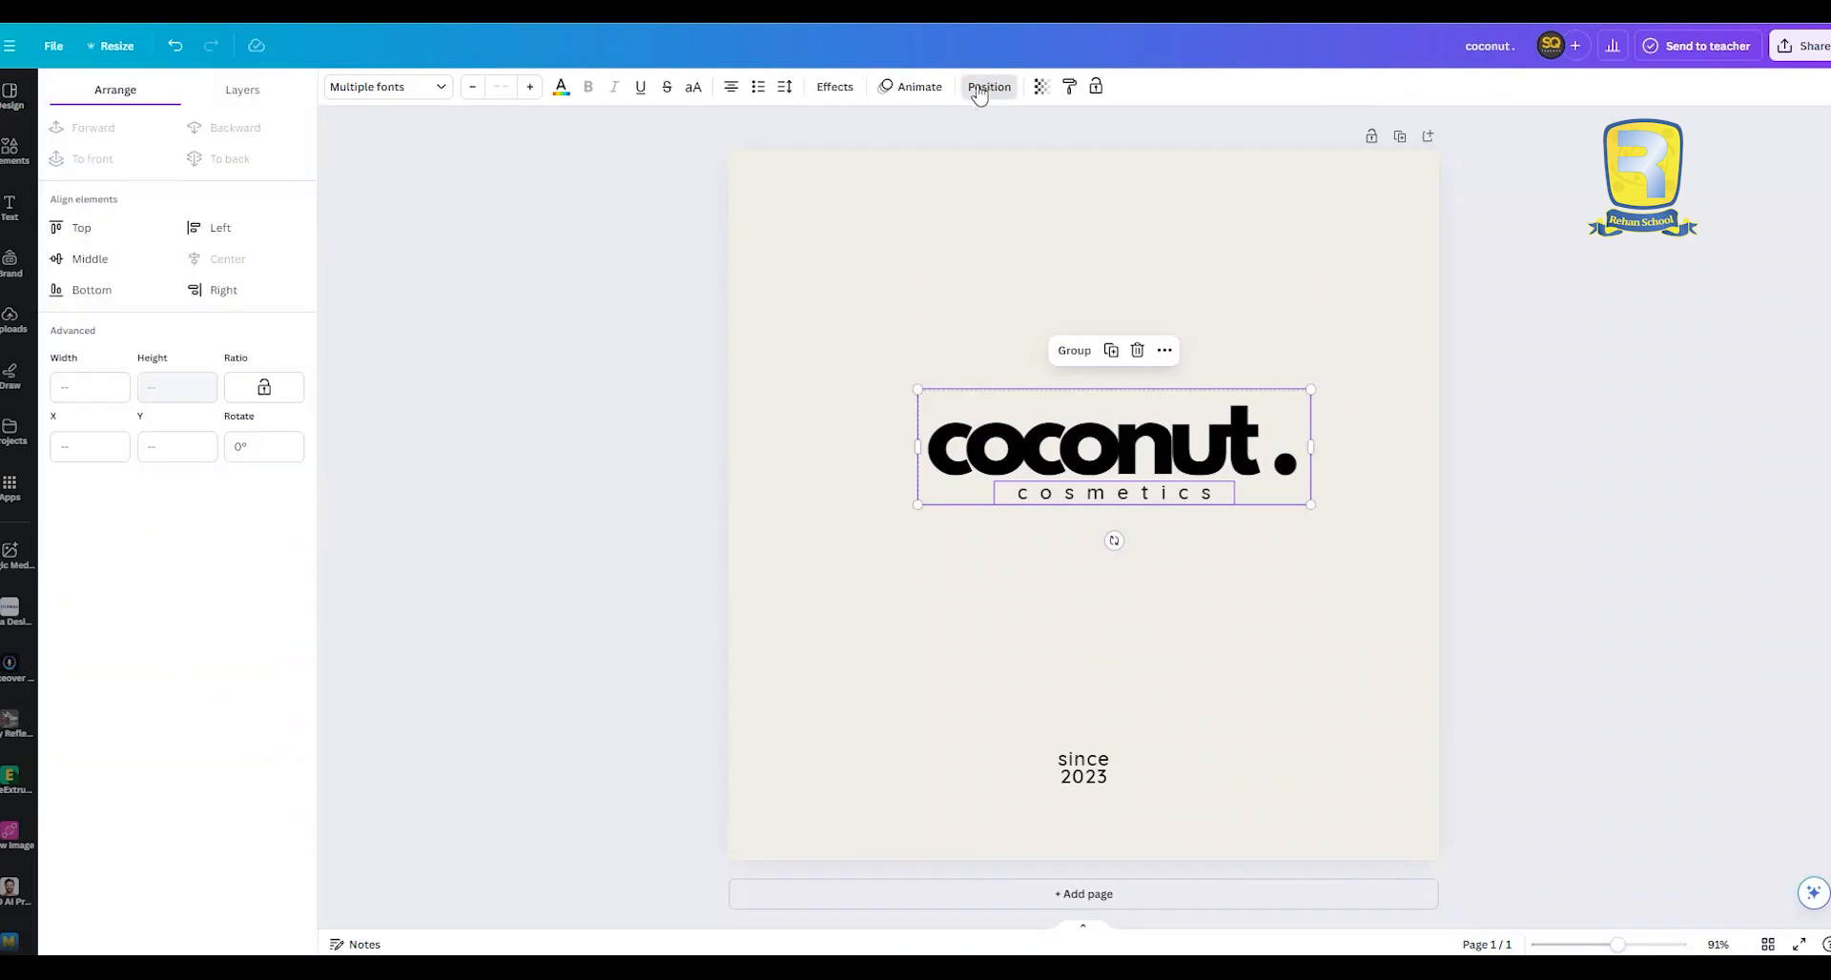
left_click(233, 89)
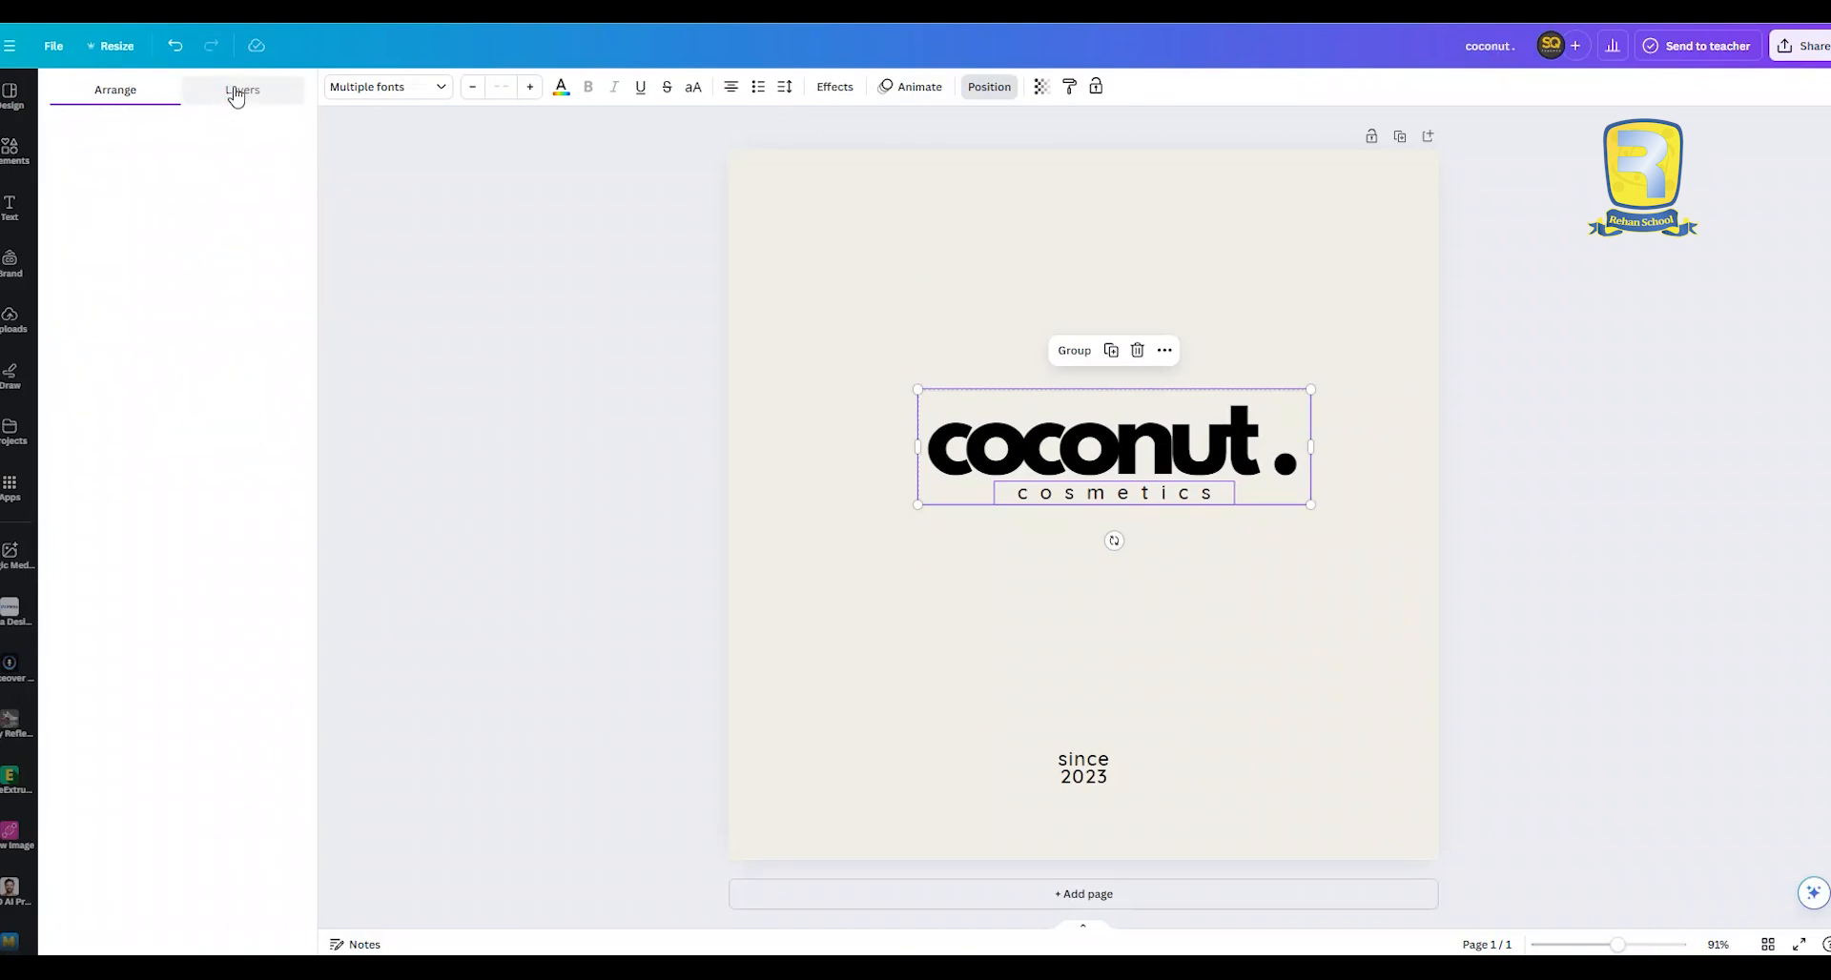
left_click(115, 90)
left_click(255, 89)
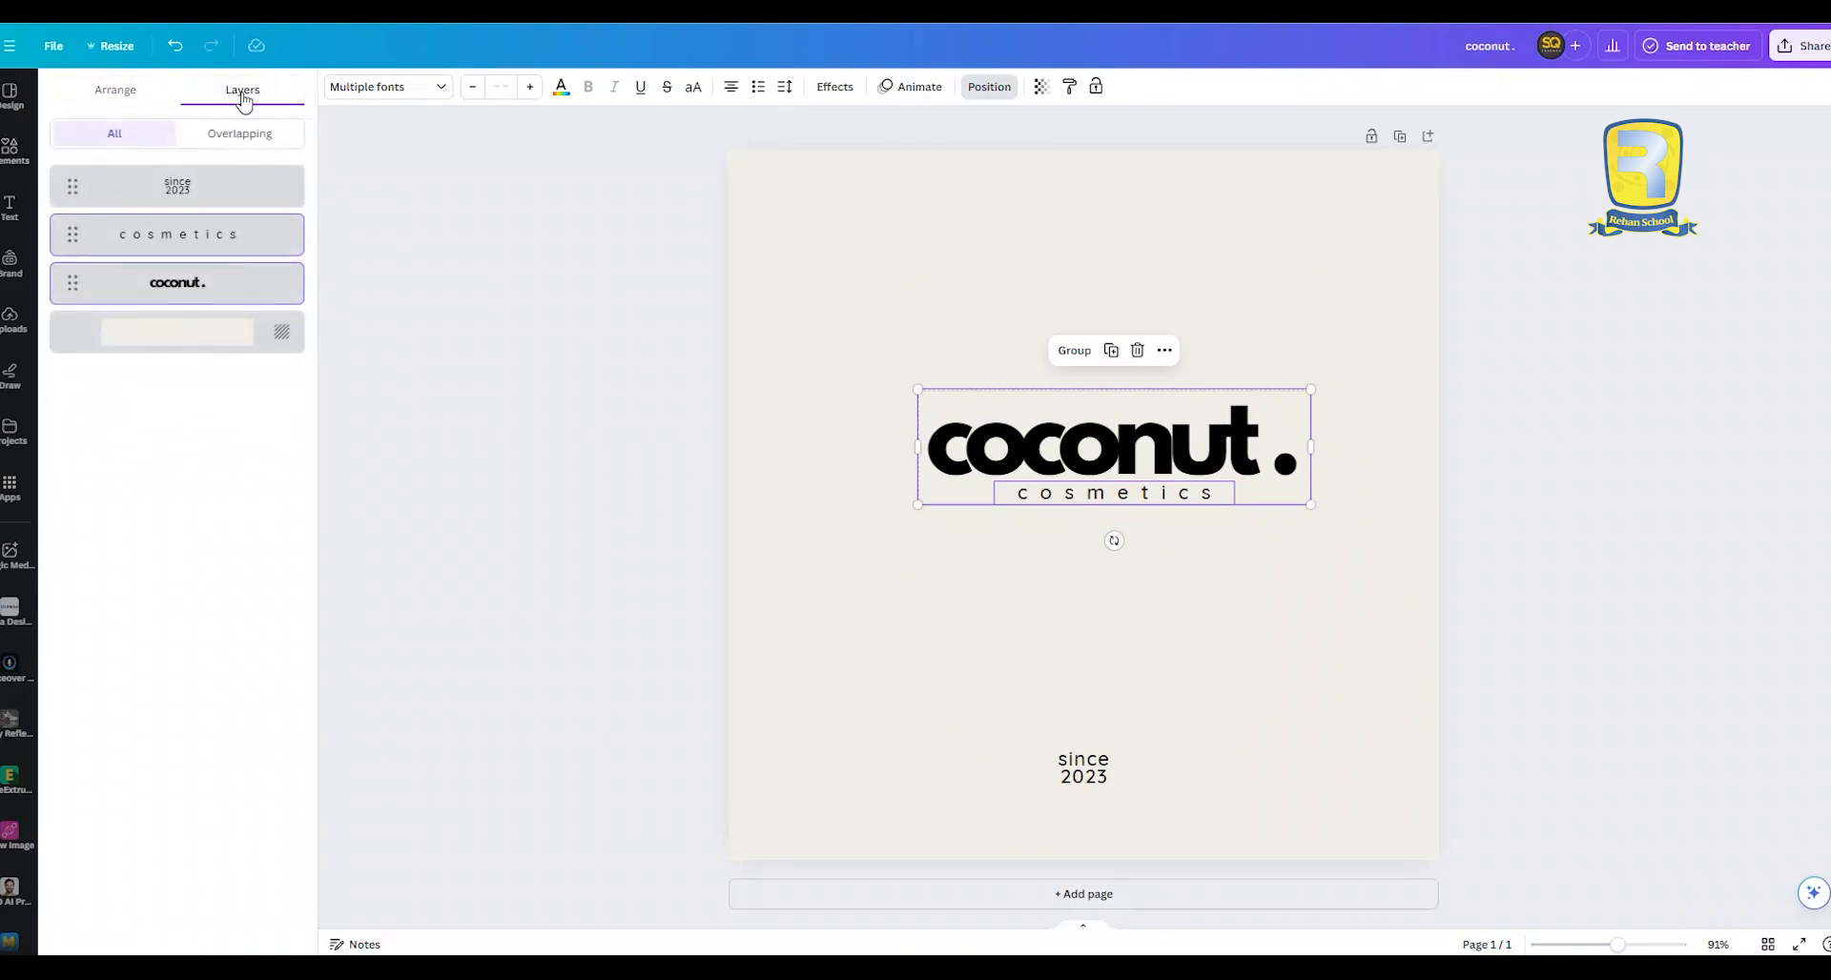
left_click(118, 88)
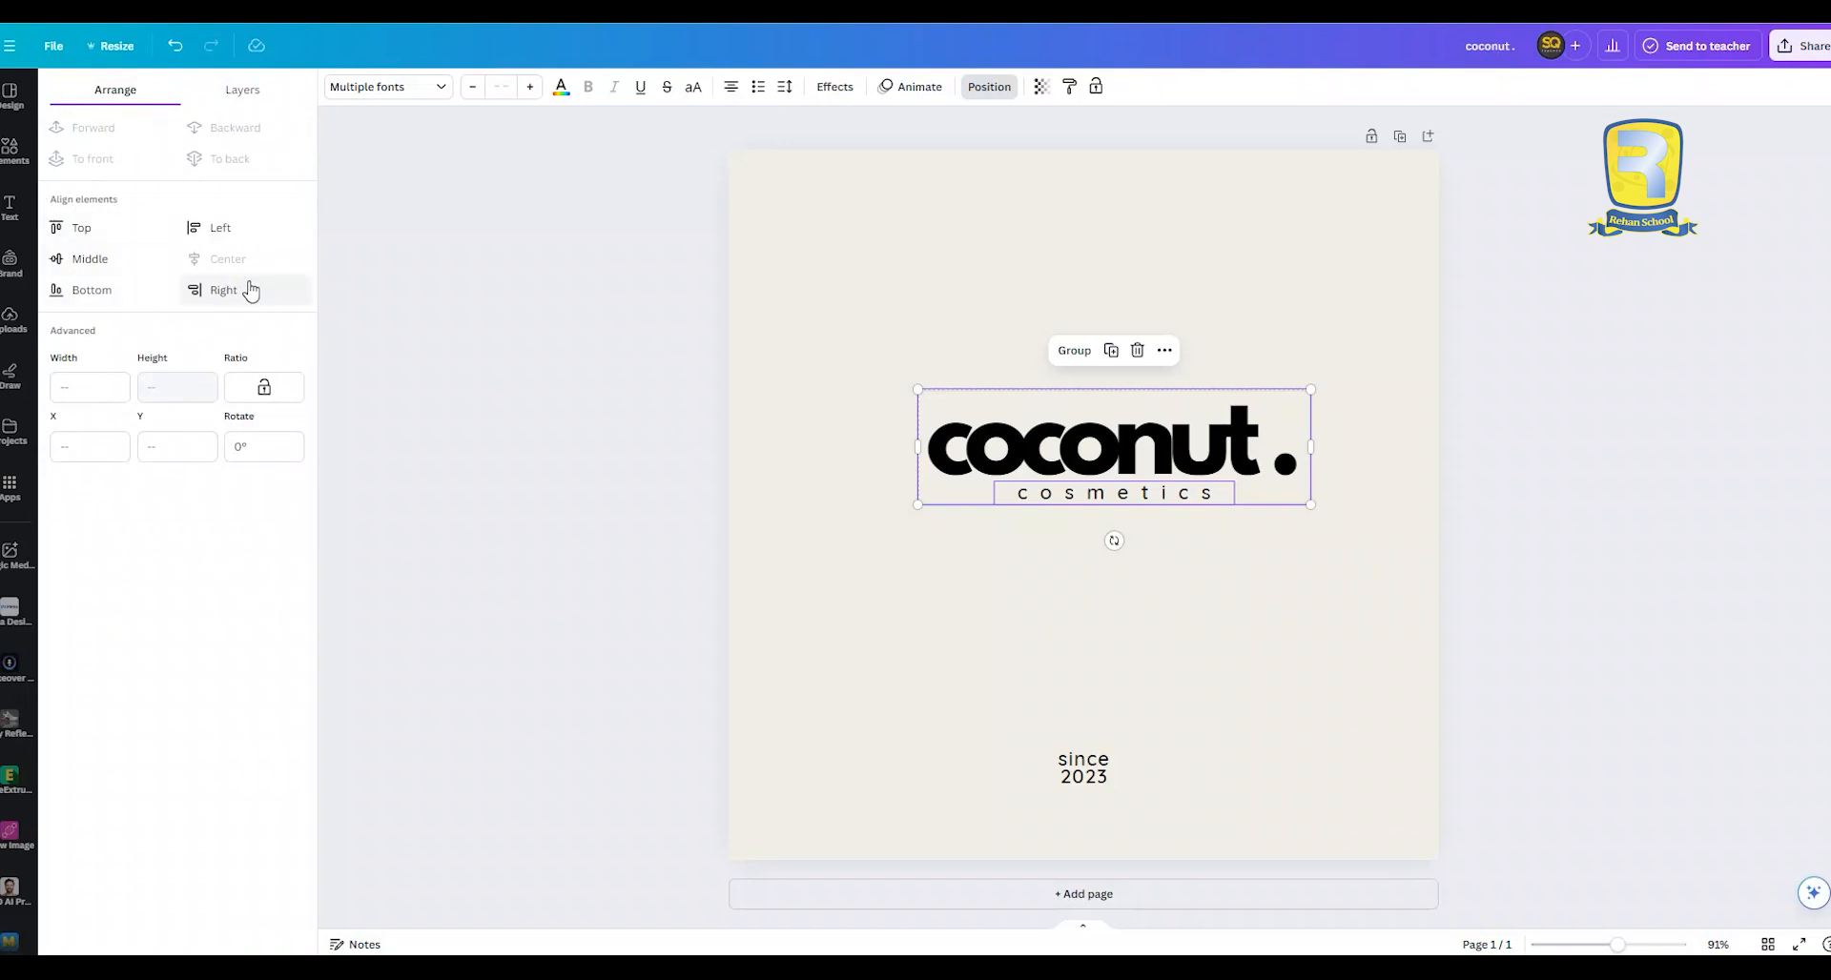
Group the wordmark and tagline, and align the group to the middle and center of the page
left_click(93, 262)
key("ctrl+z")
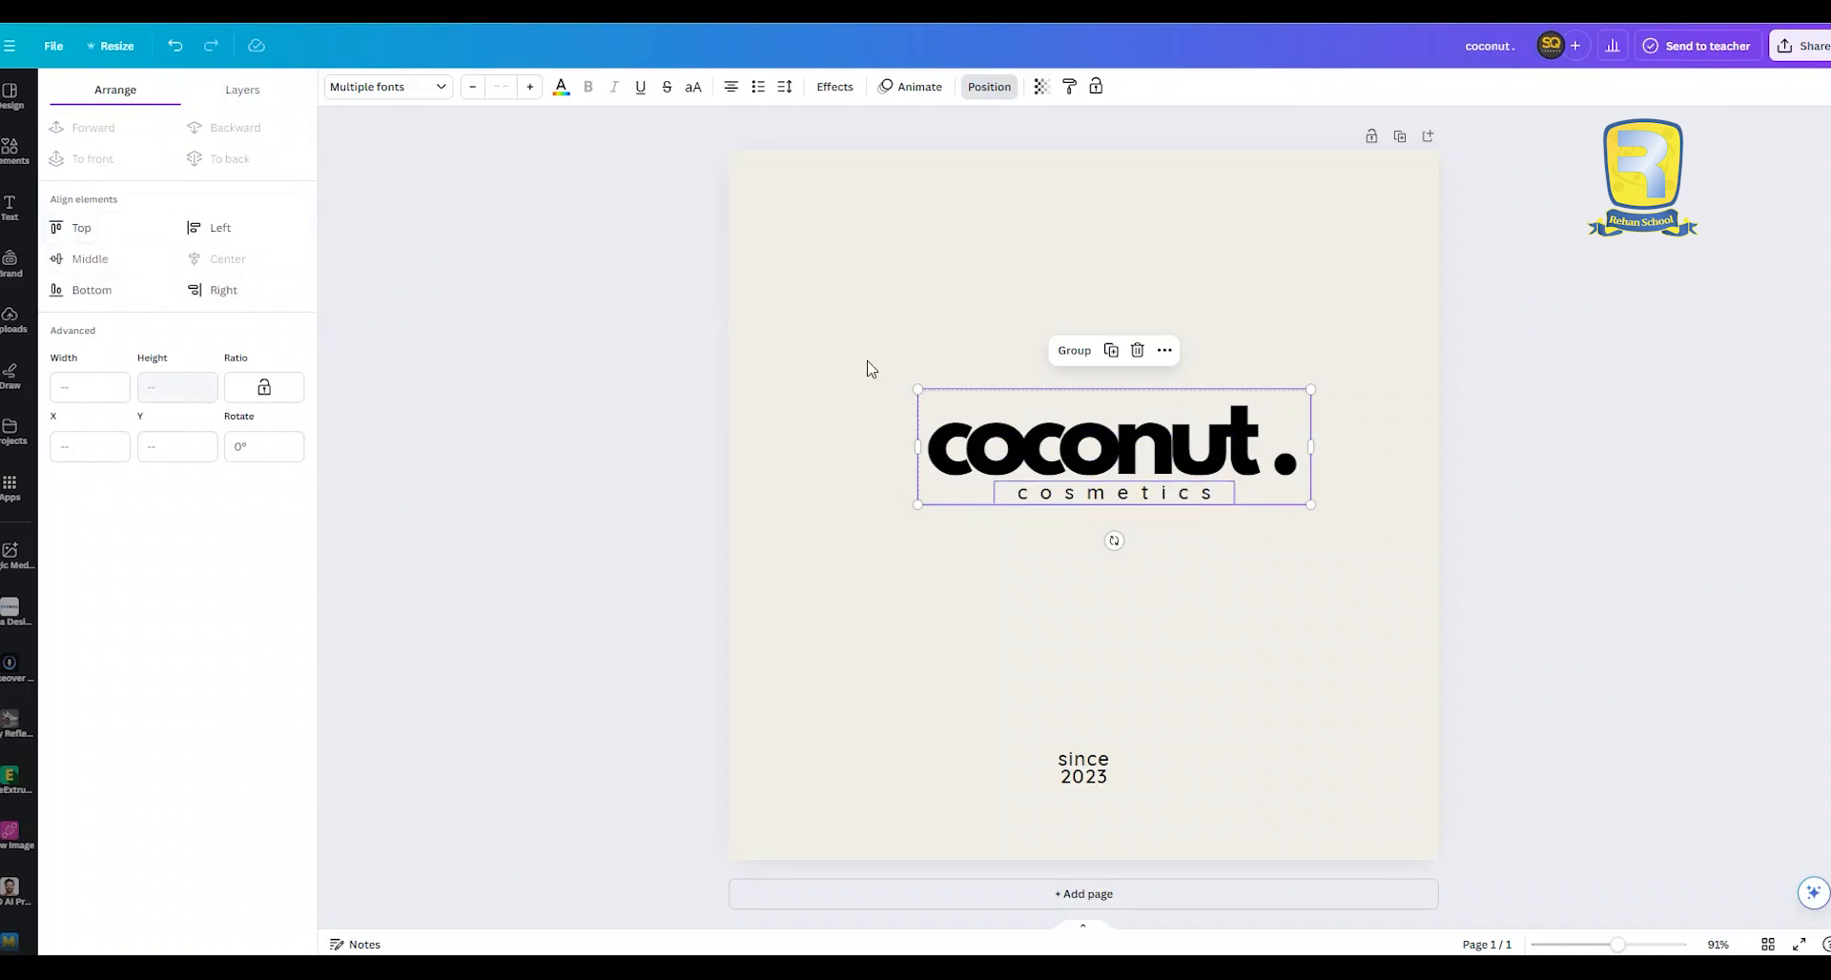
left_click_drag(858, 338, 1338, 606)
key("ctrl+g")
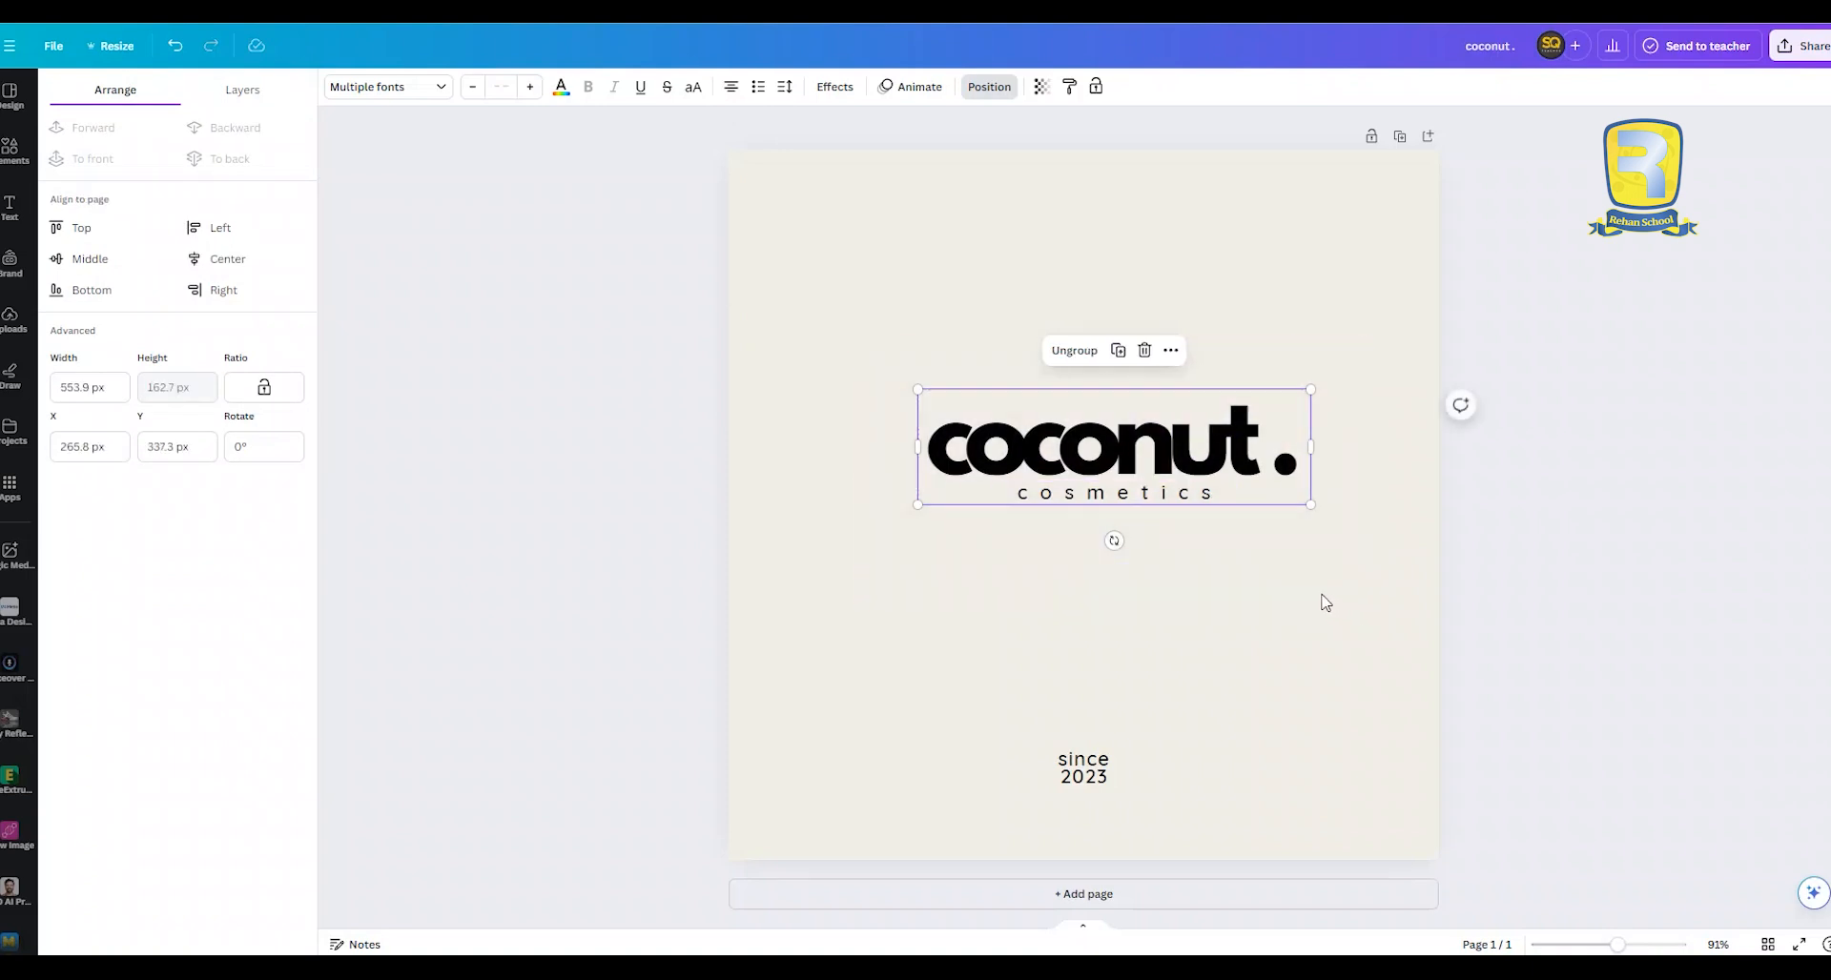
left_click(94, 257)
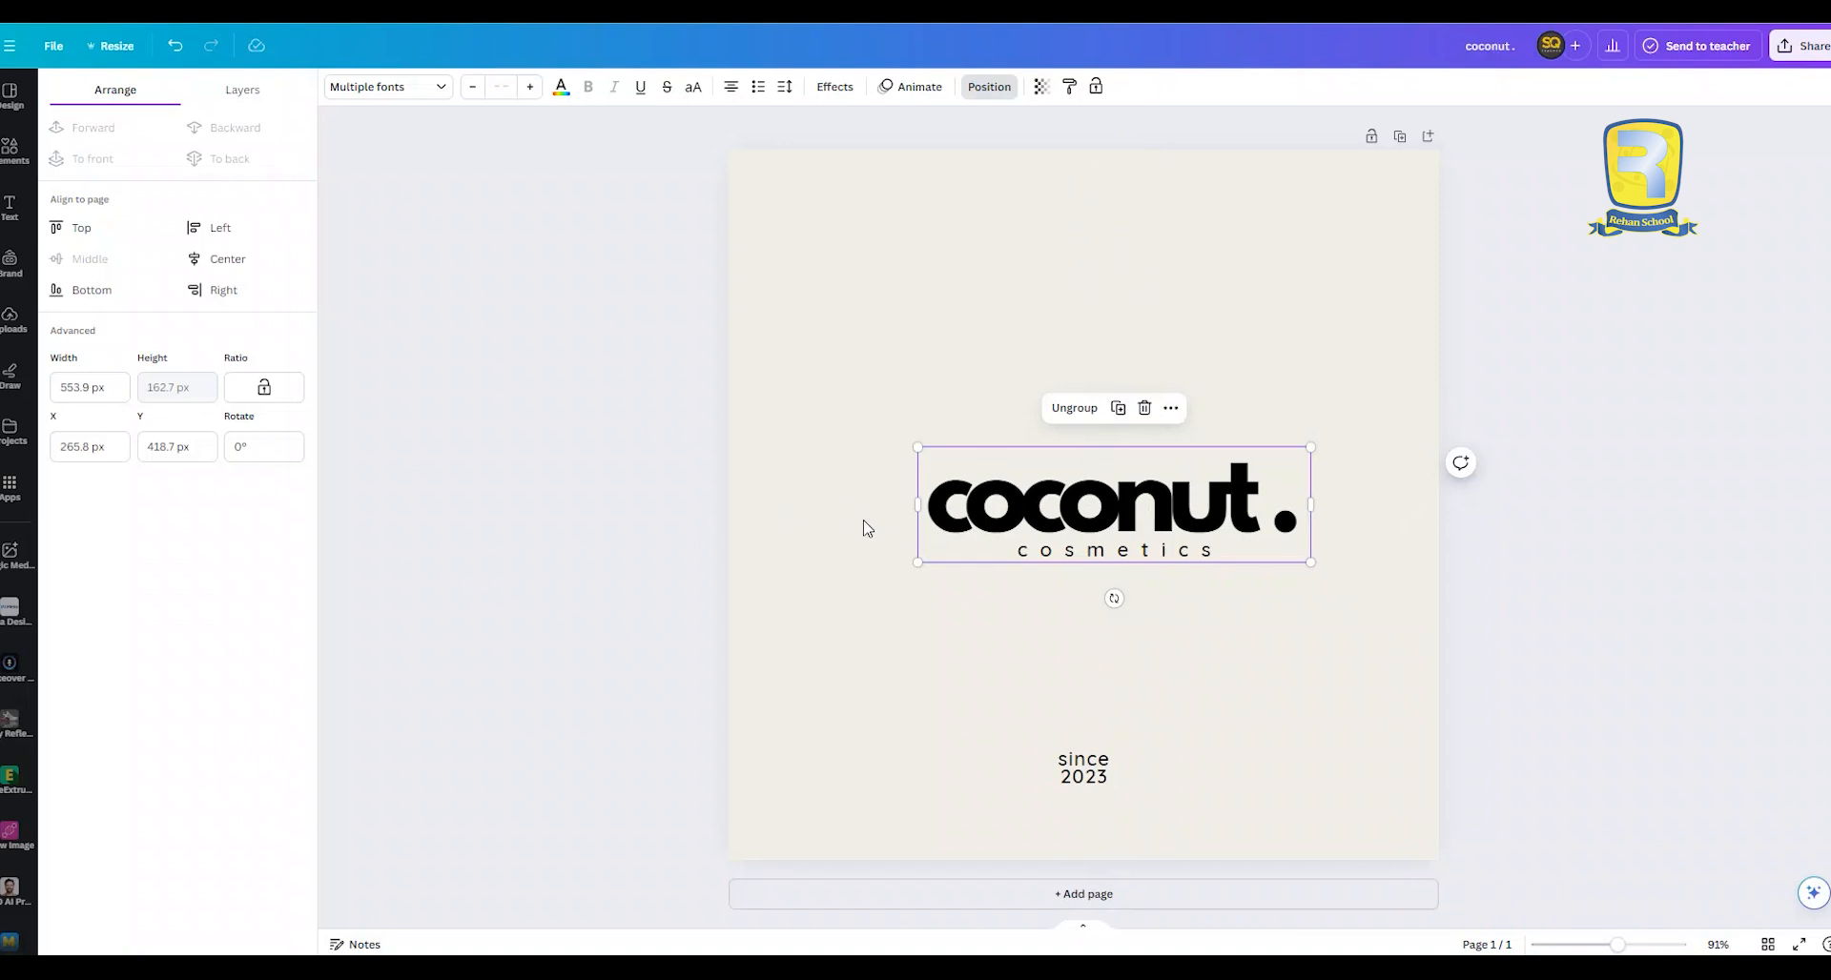
left_click(228, 265)
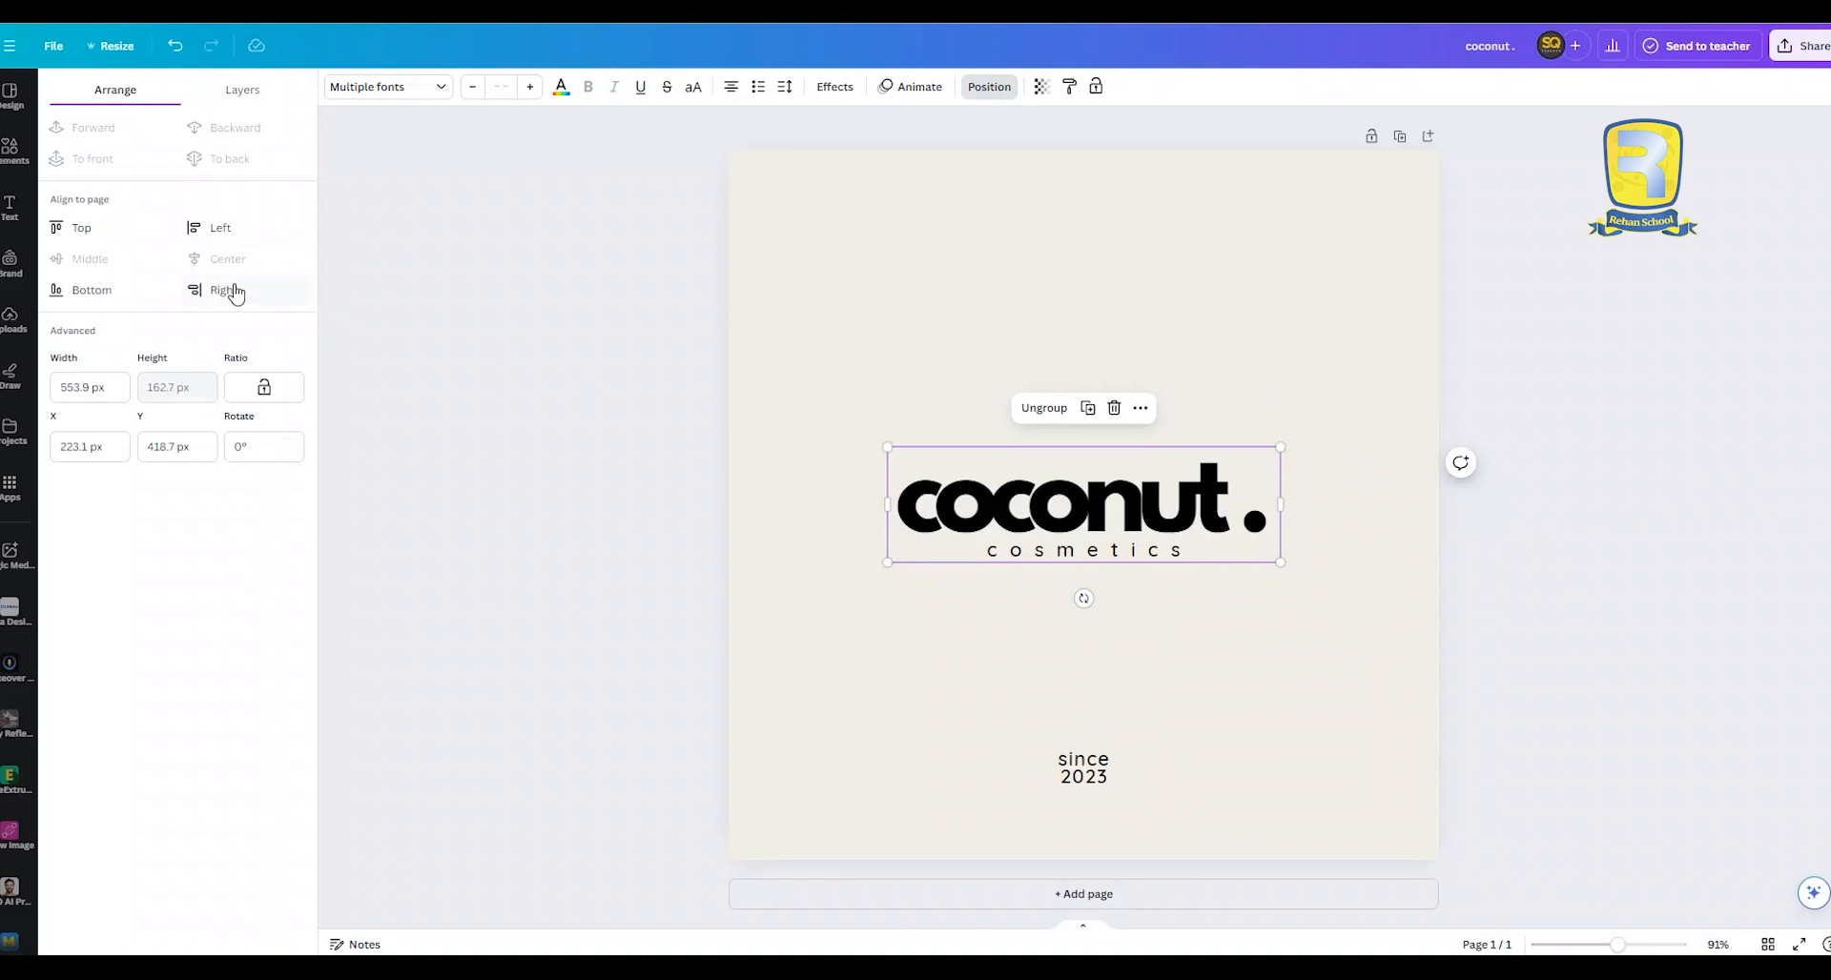
Nudge the grouped logo right and realign it to the page center, and nudge it up and realign it to the middle
left_click_drag(1083, 523, 1094, 522)
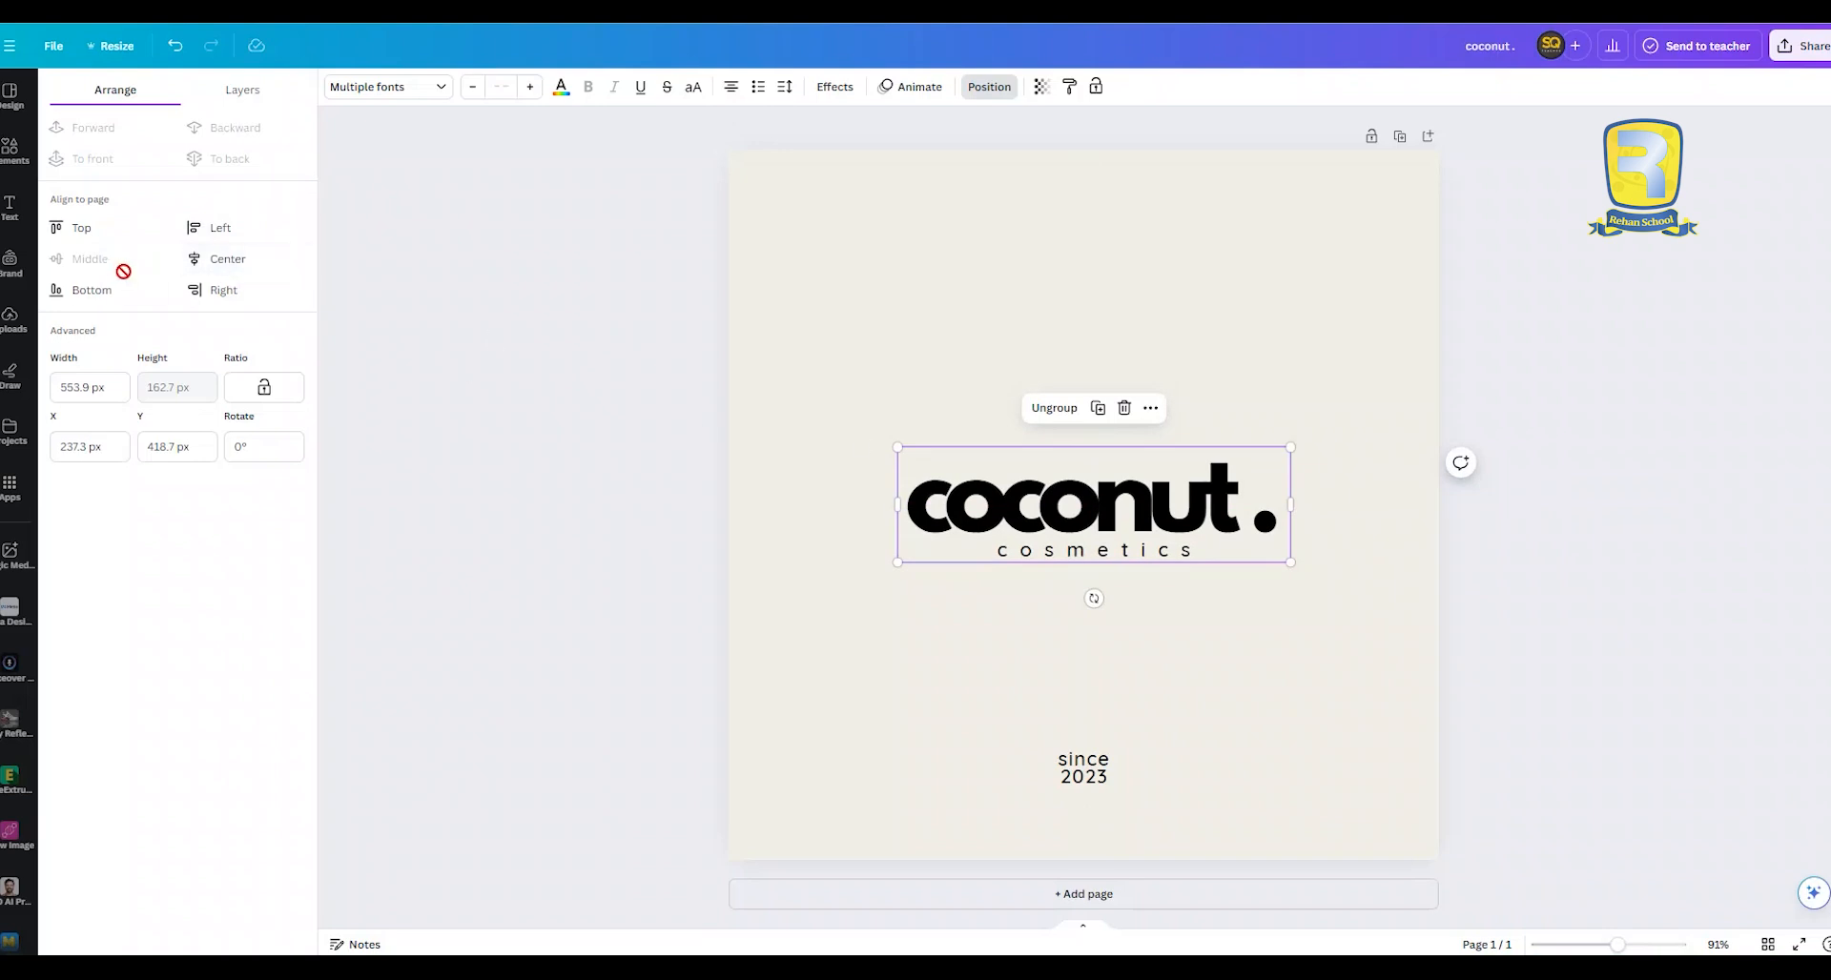
left_click(230, 261)
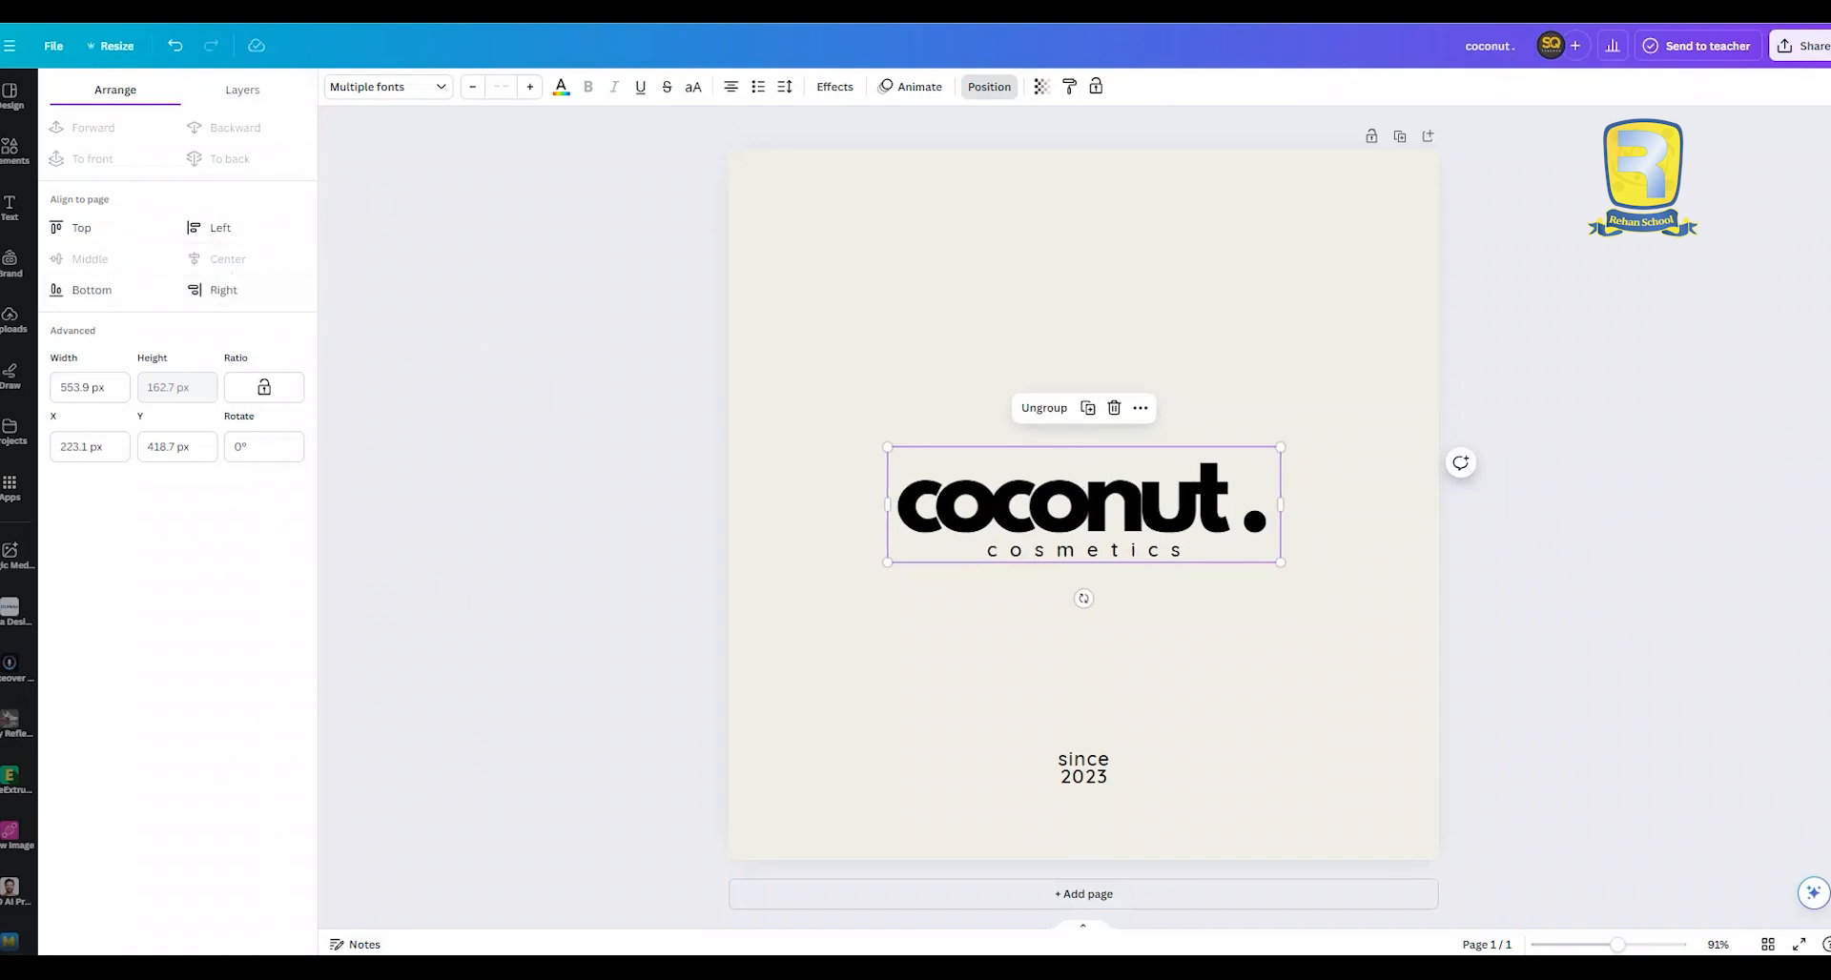
left_click_drag(1039, 507, 1040, 493)
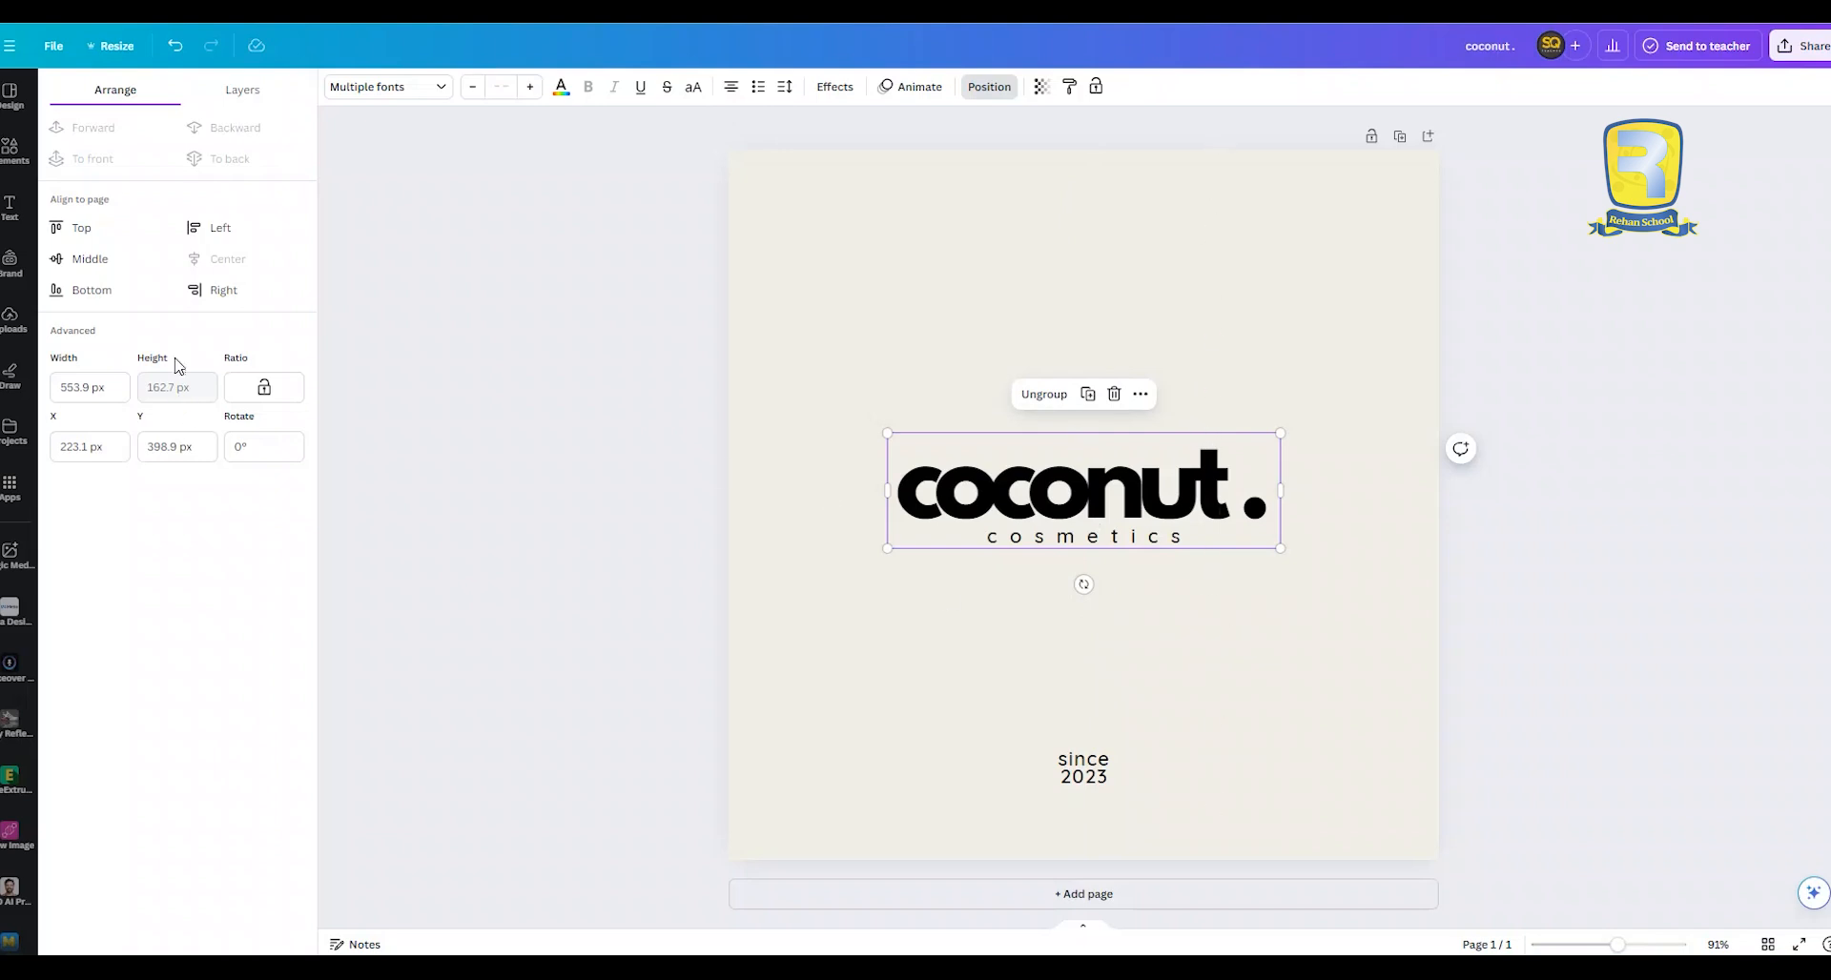
left_click(92, 256)
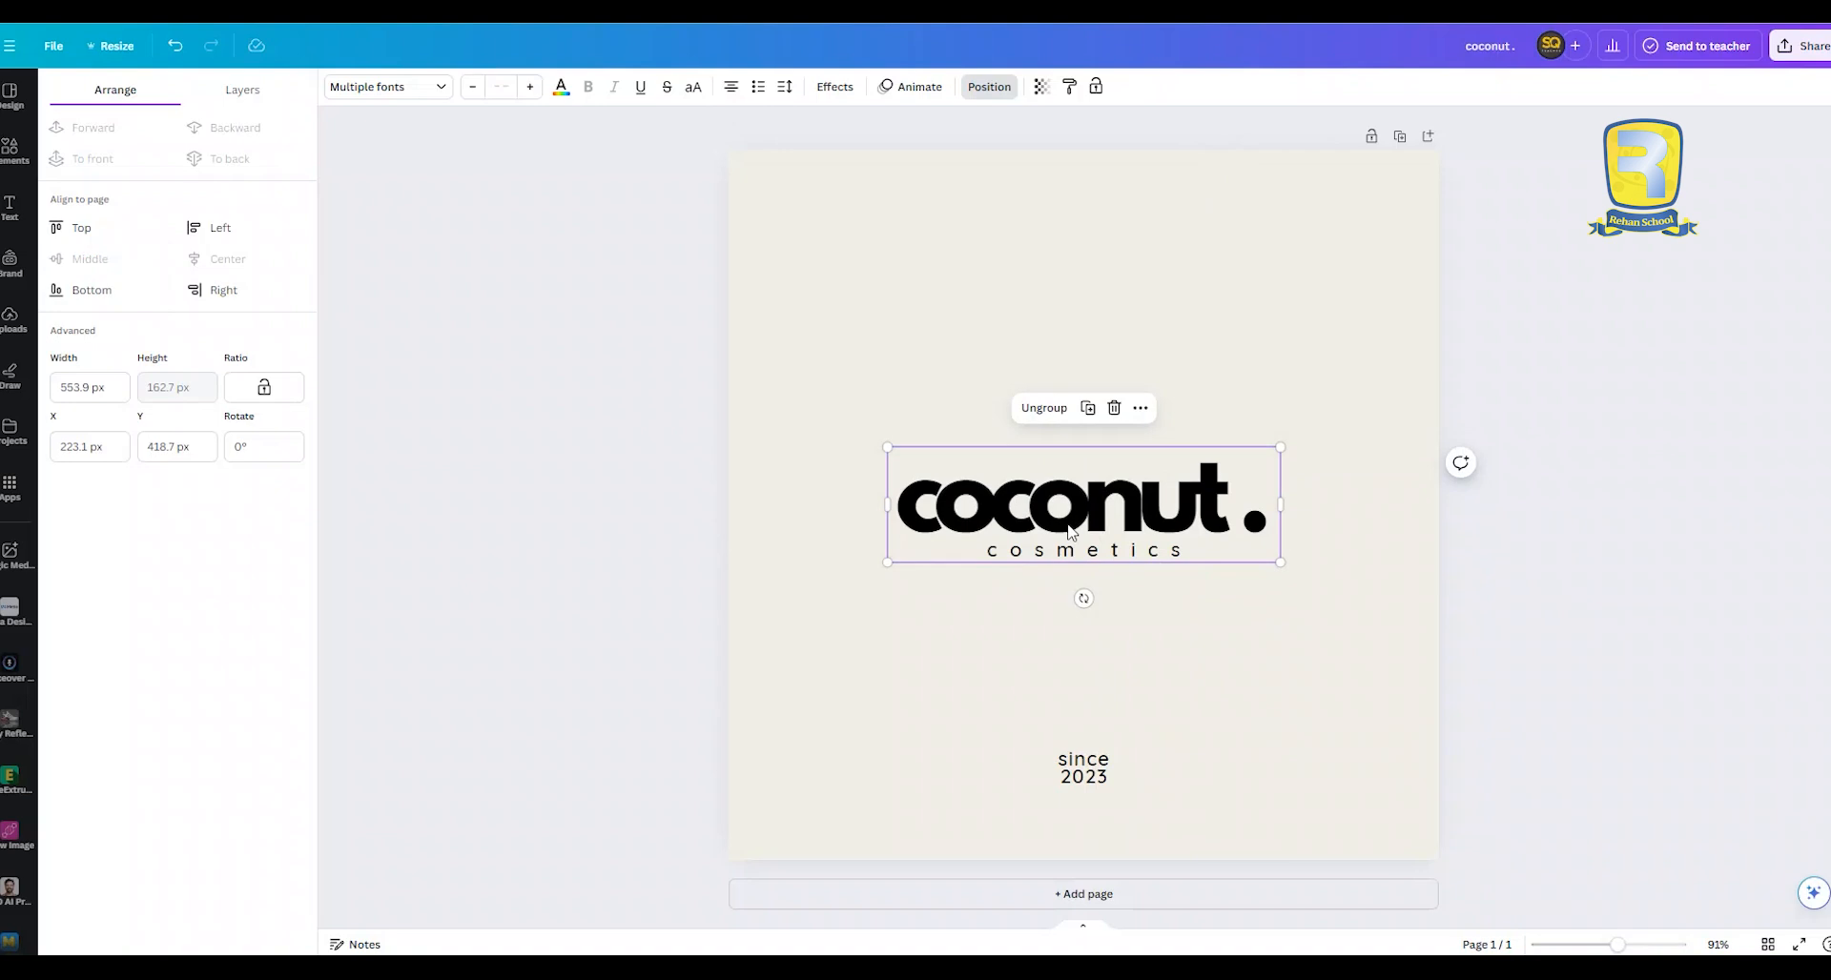
Shift the "since 2023" text slightly right and down, to about X 475 px and Y 848 px
left_click(878, 368)
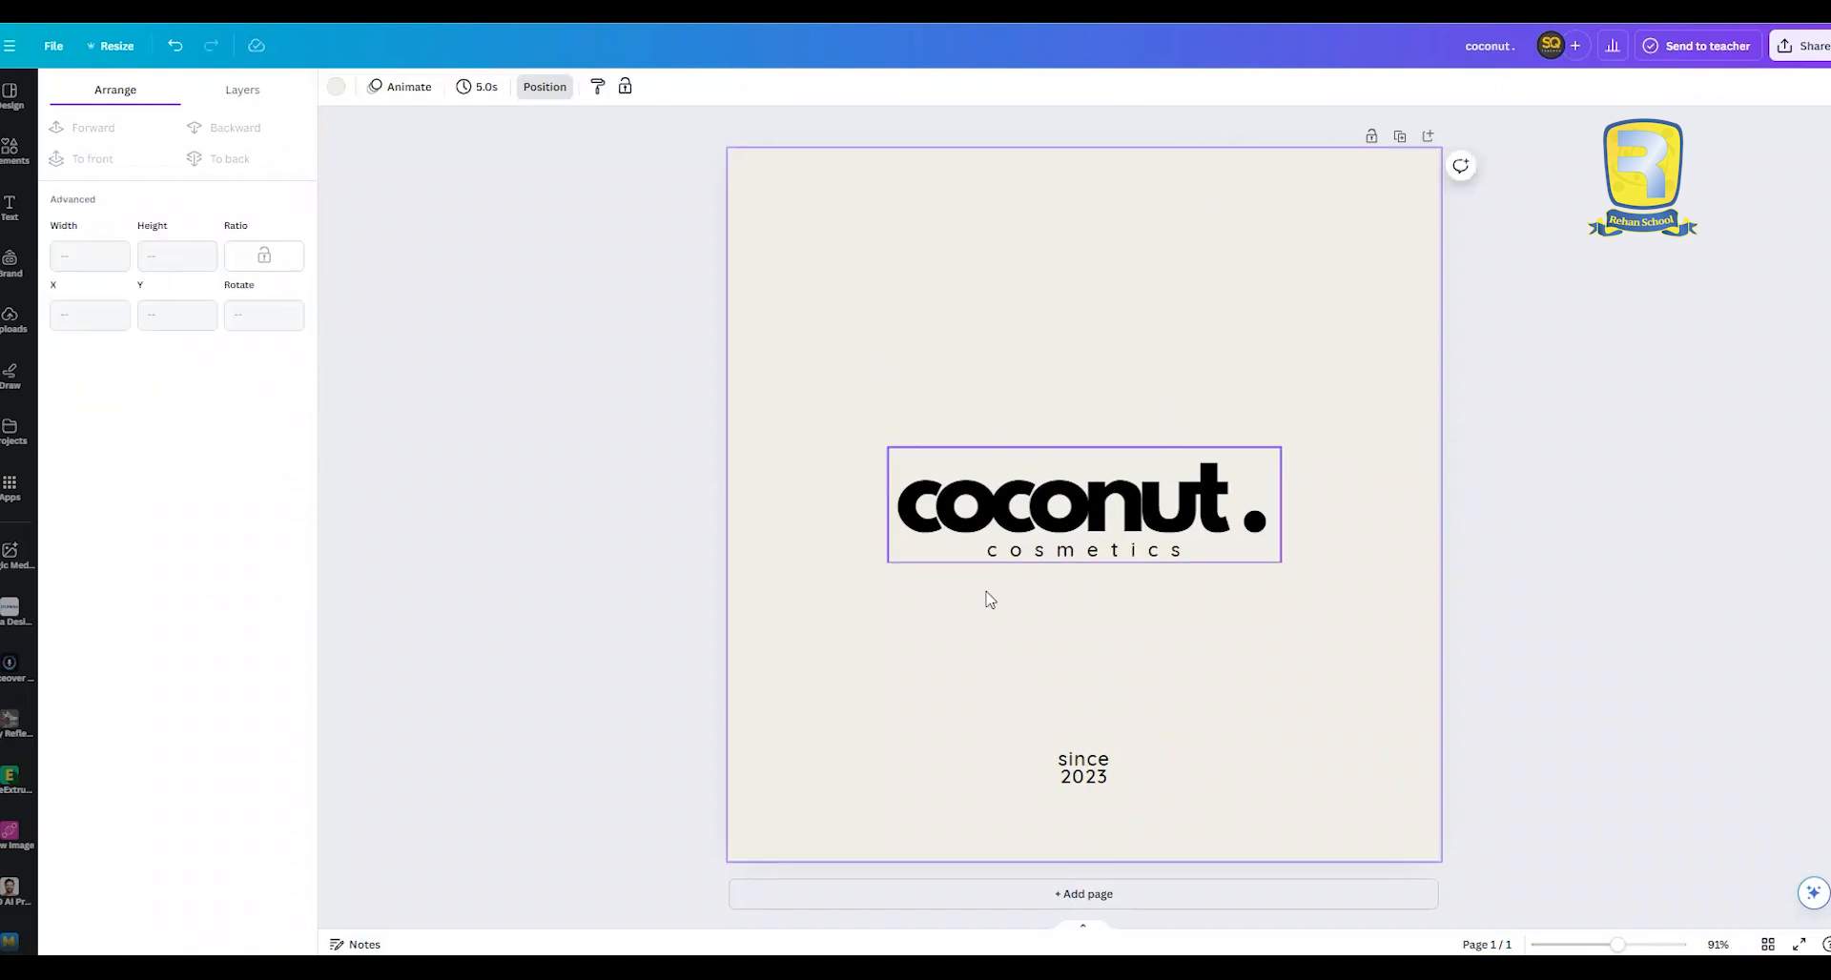
left_click(1101, 771)
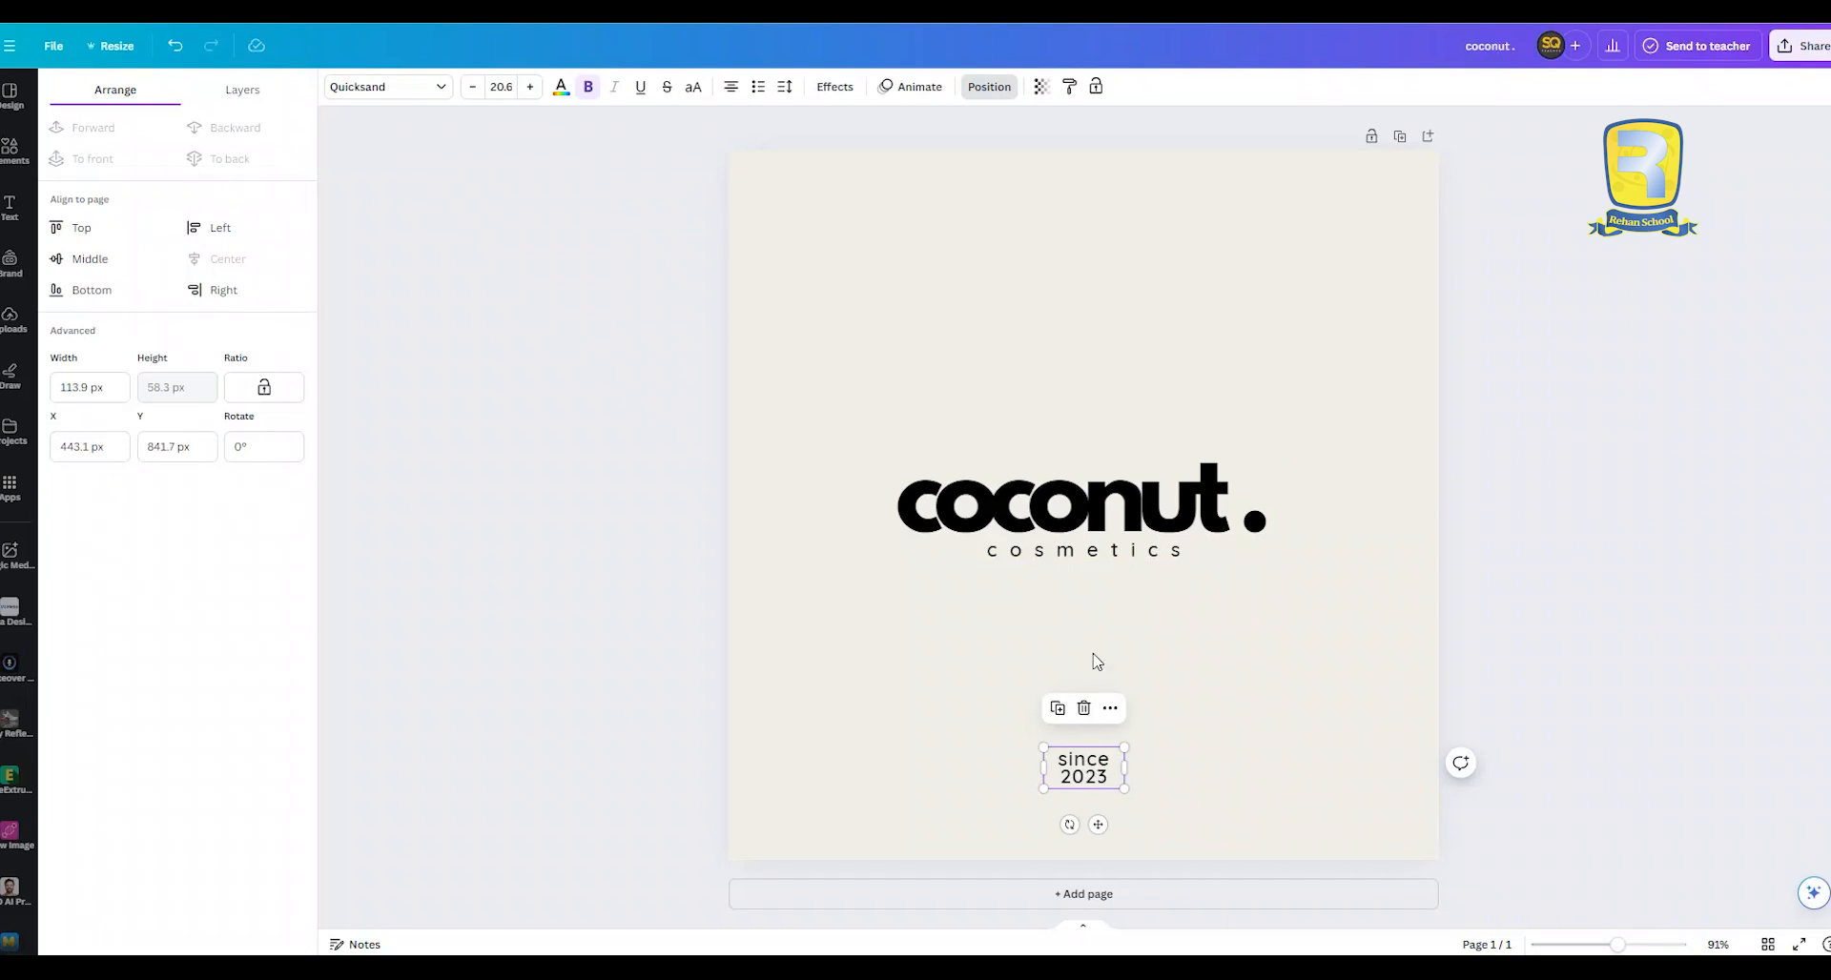
left_click_drag(1081, 777, 1101, 777)
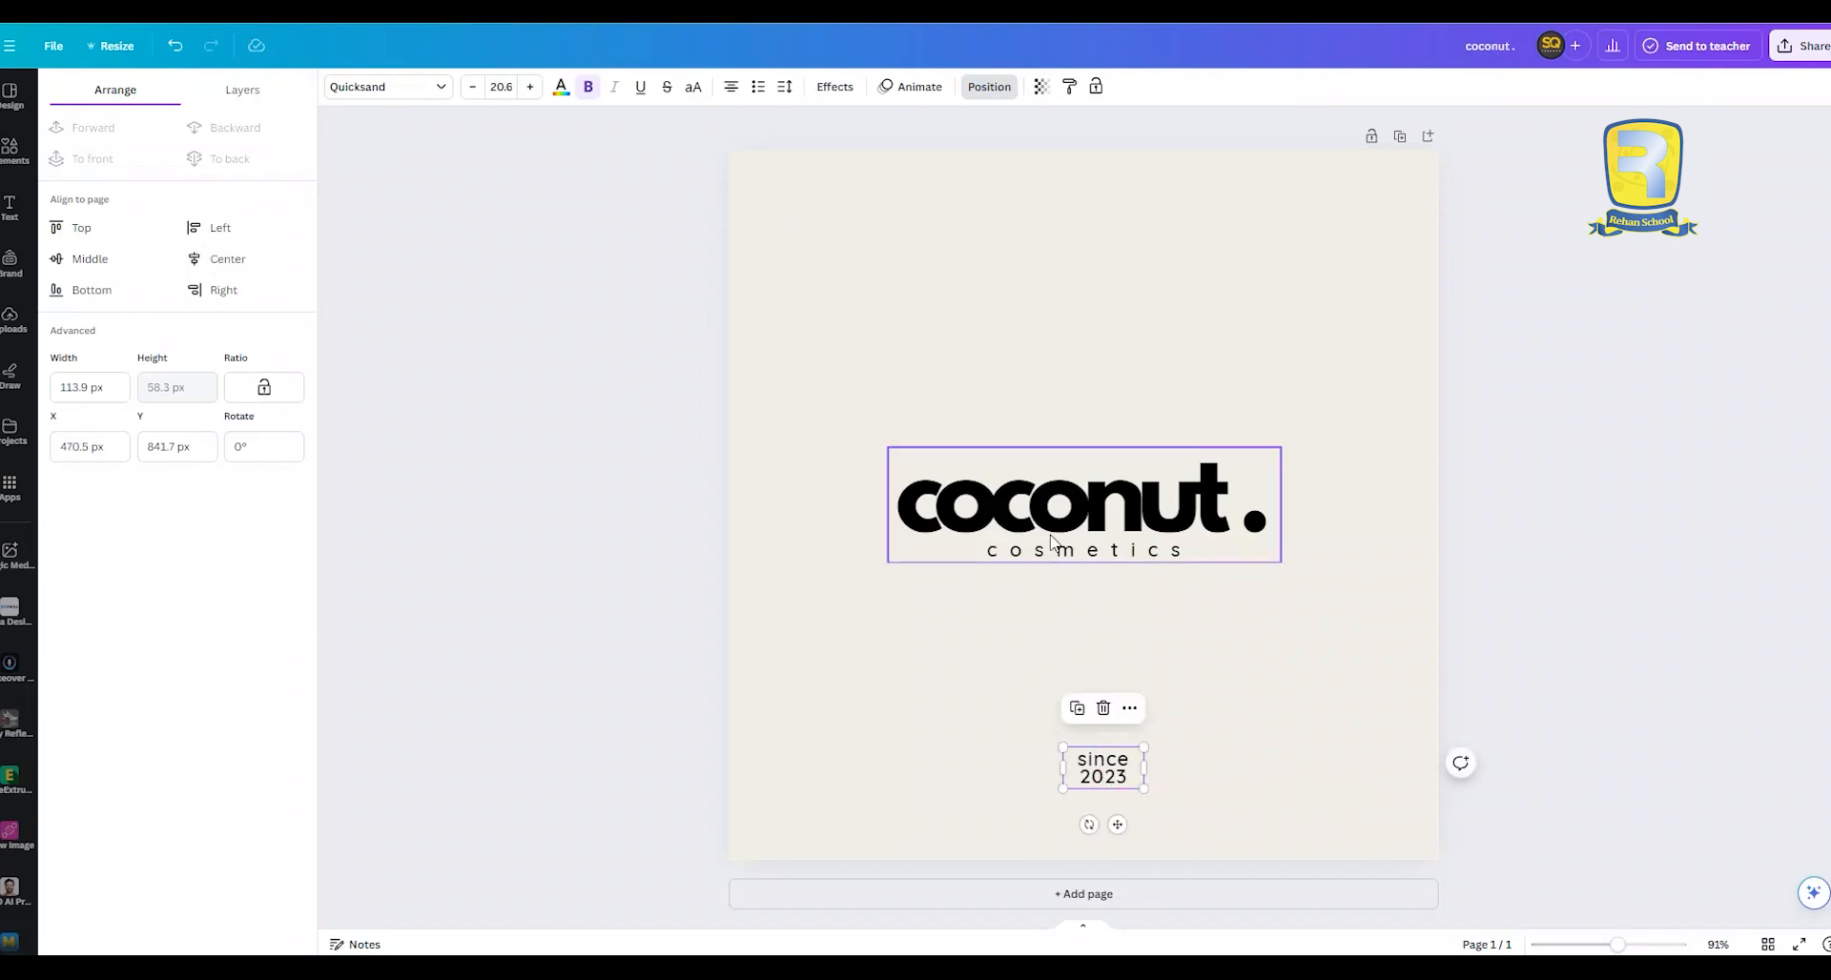
mouse_move(1111, 784)
left_mouse_down()
mouse_move(1094, 785)
mouse_move(1117, 785)
left_mouse_up()
left_click(1210, 715)
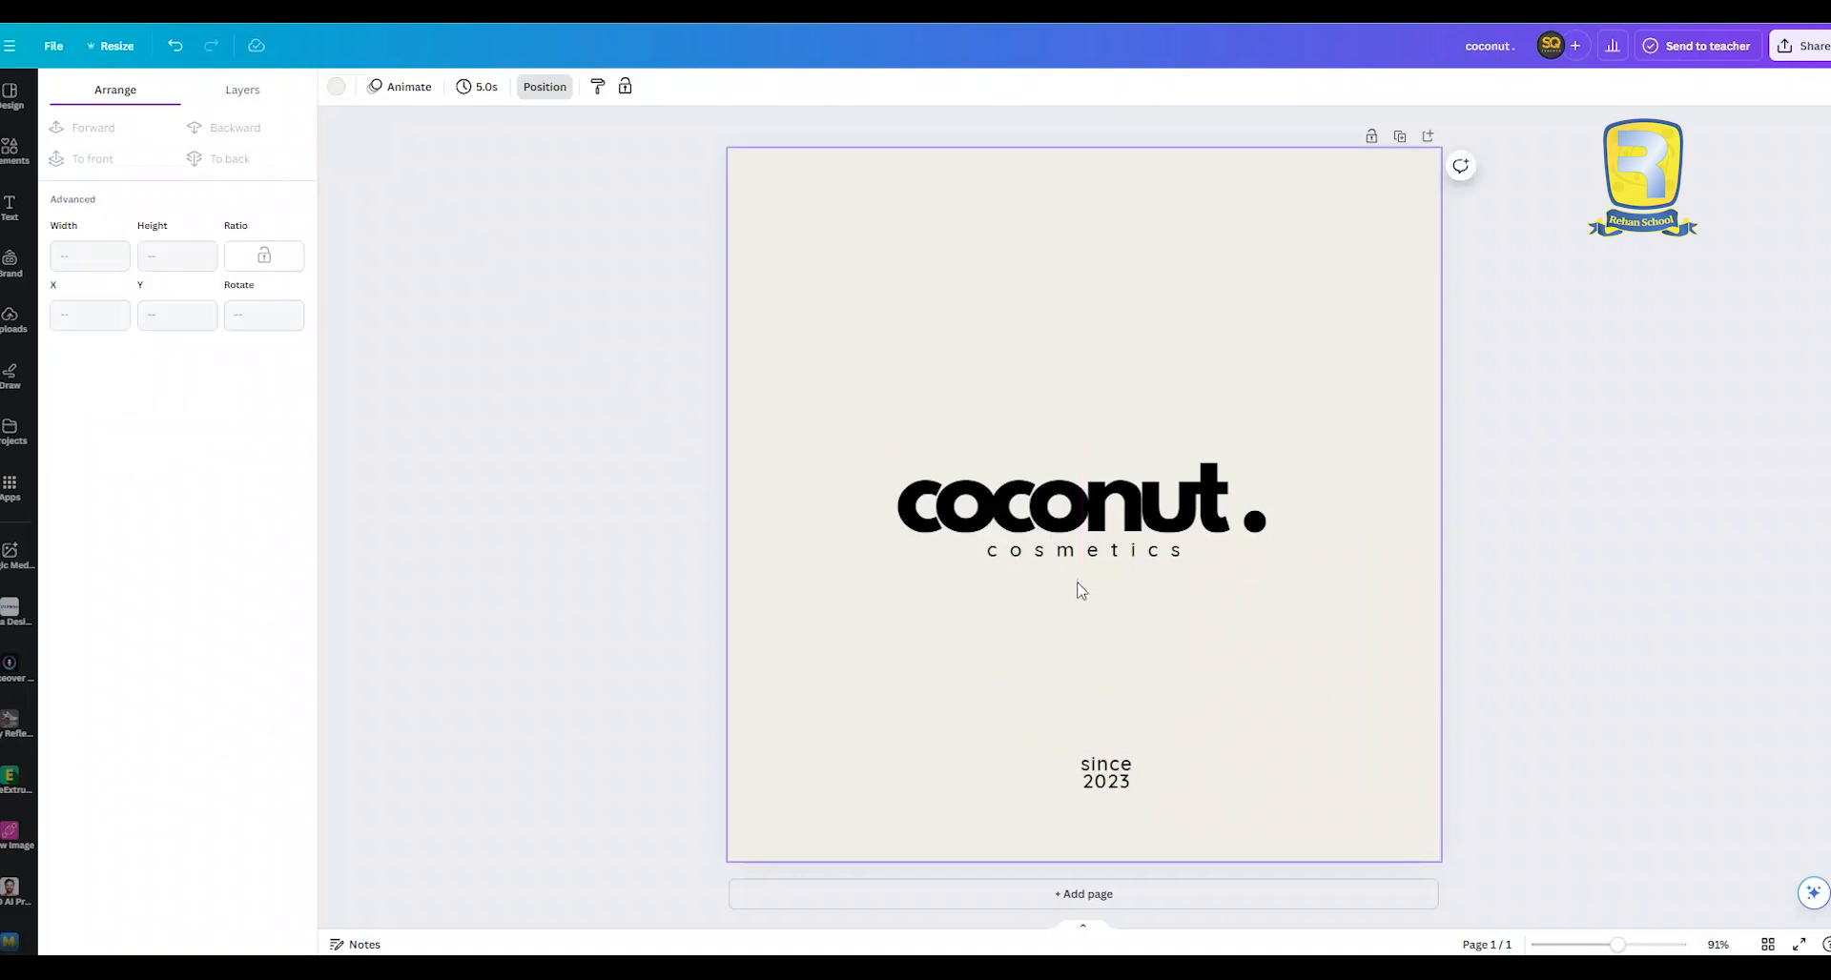
Align the "since 2023" text to the page's bottom and center, and raise it to about Y 783 px
left_click(1101, 784)
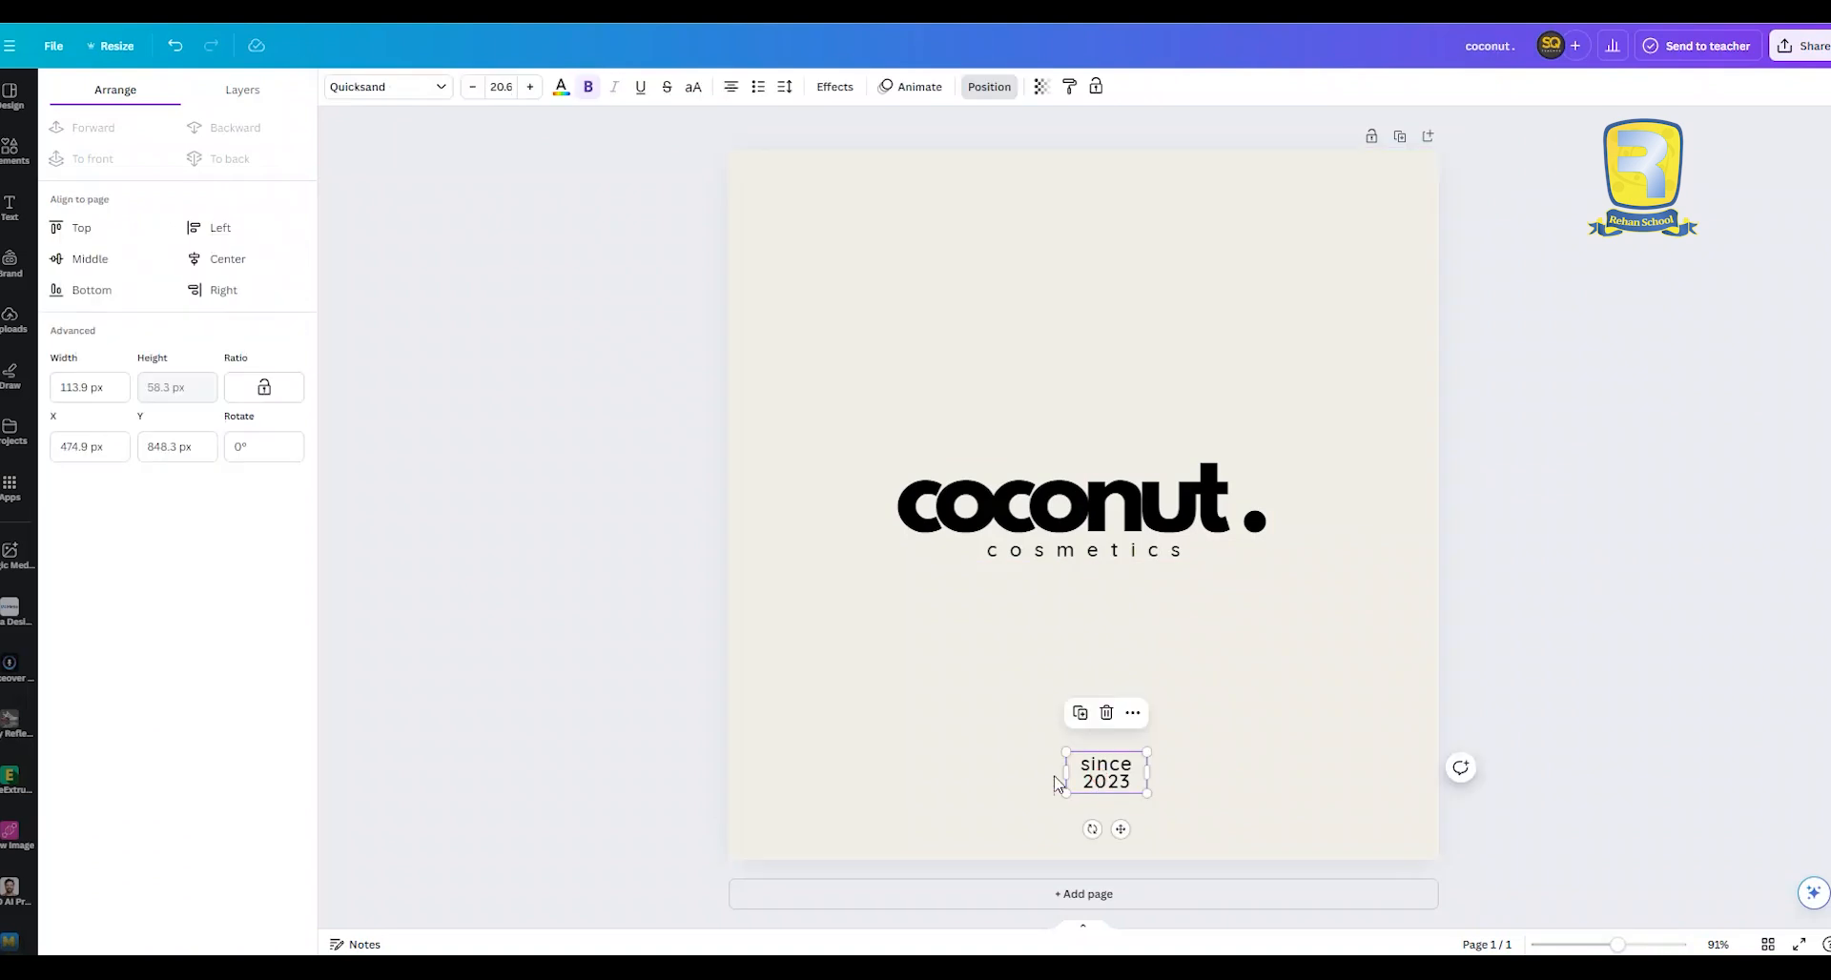
left_click(96, 290)
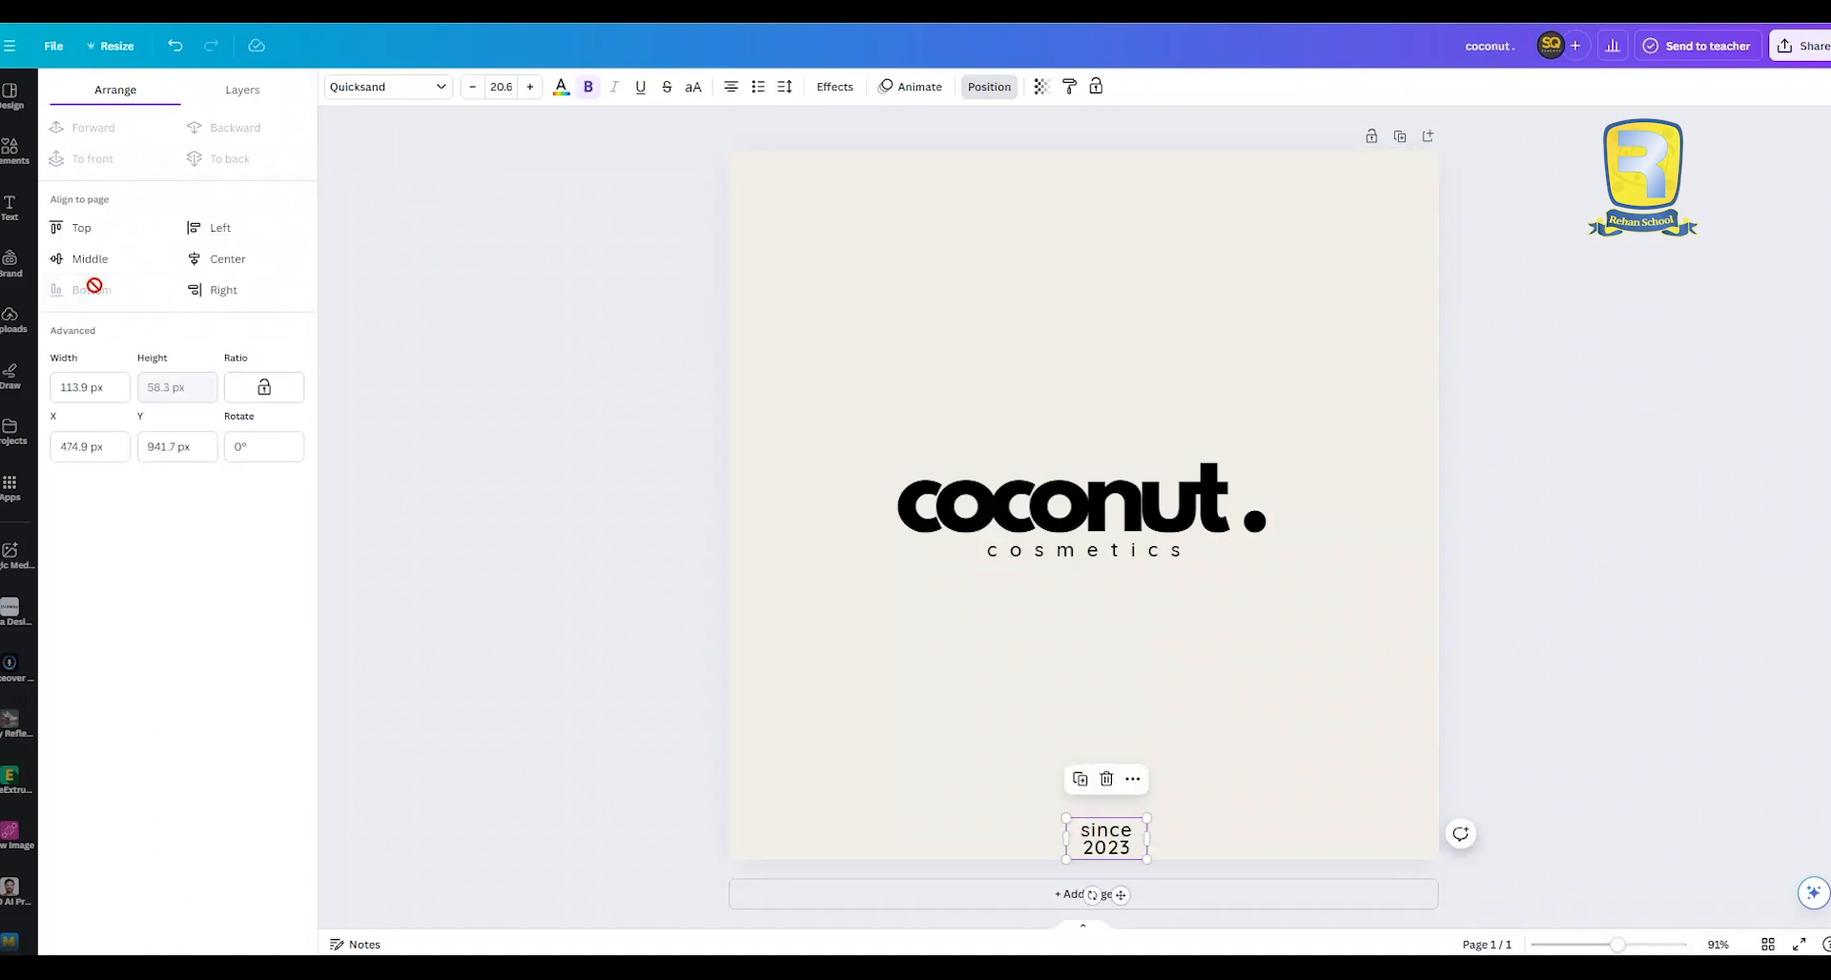
left_click(222, 259)
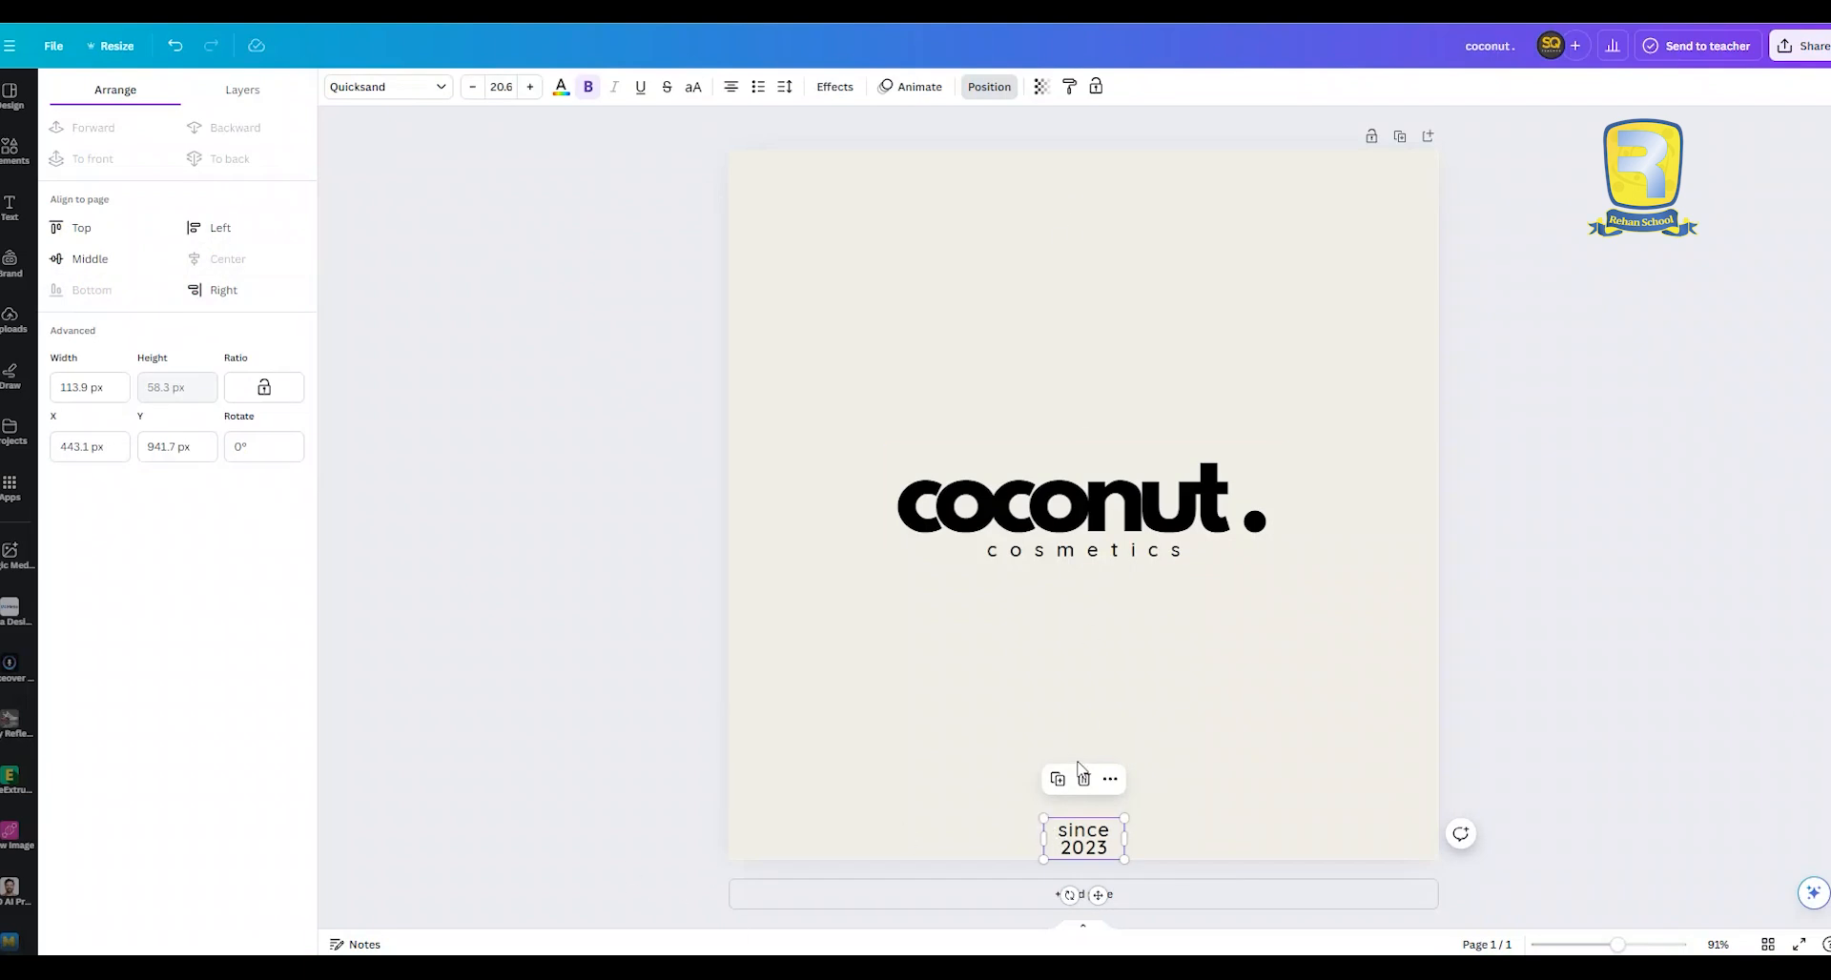
left_click_drag(1078, 838, 1085, 722)
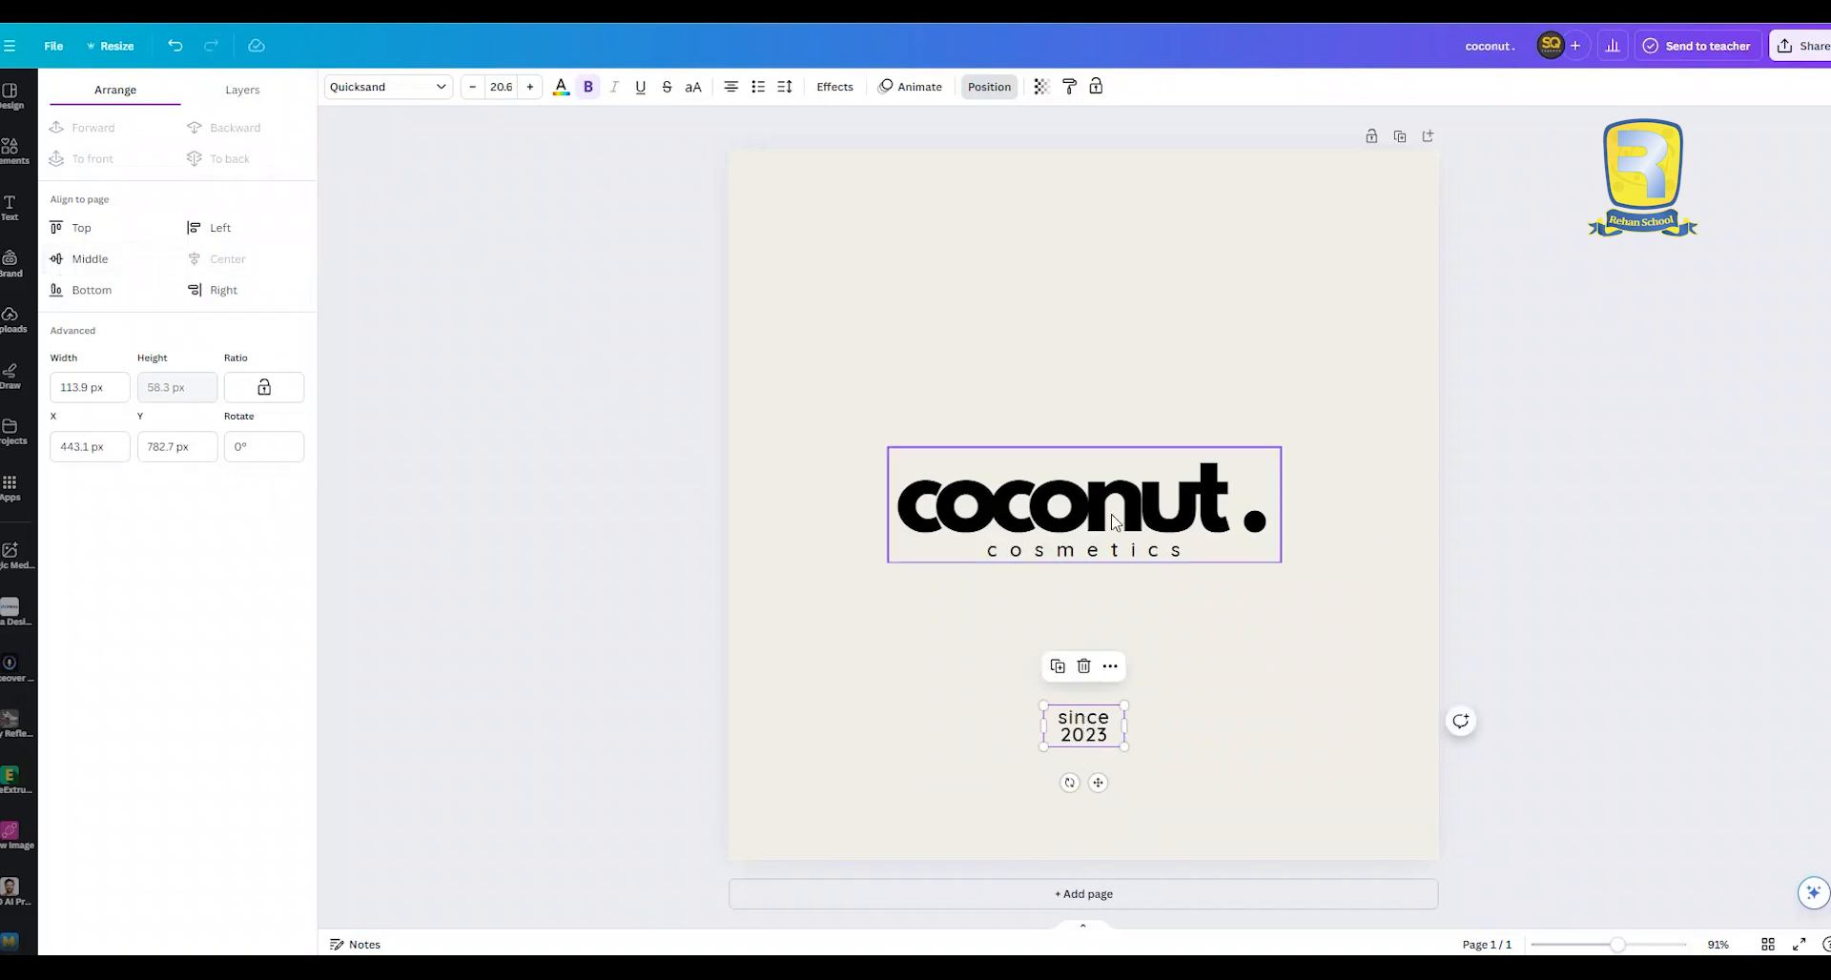
Align the "since 2023" text to the page's middle and back to the bottom, and raise it to about Y 812 px
left_click(95, 259)
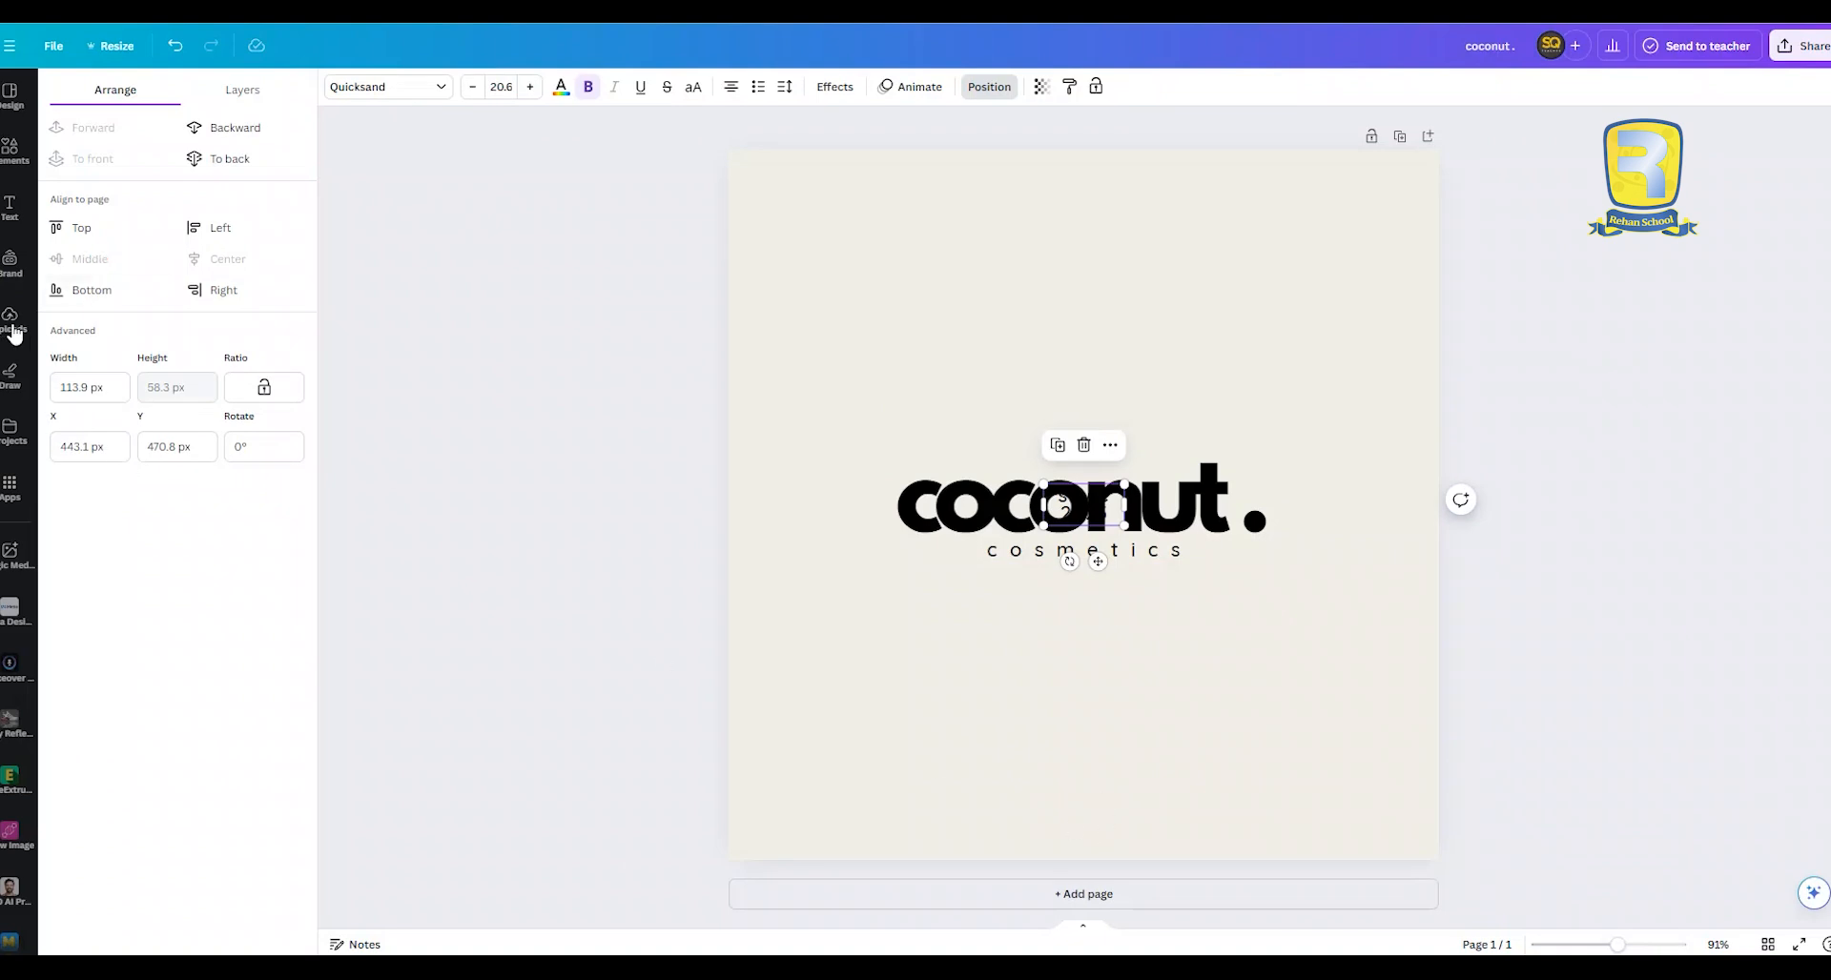
left_click(84, 290)
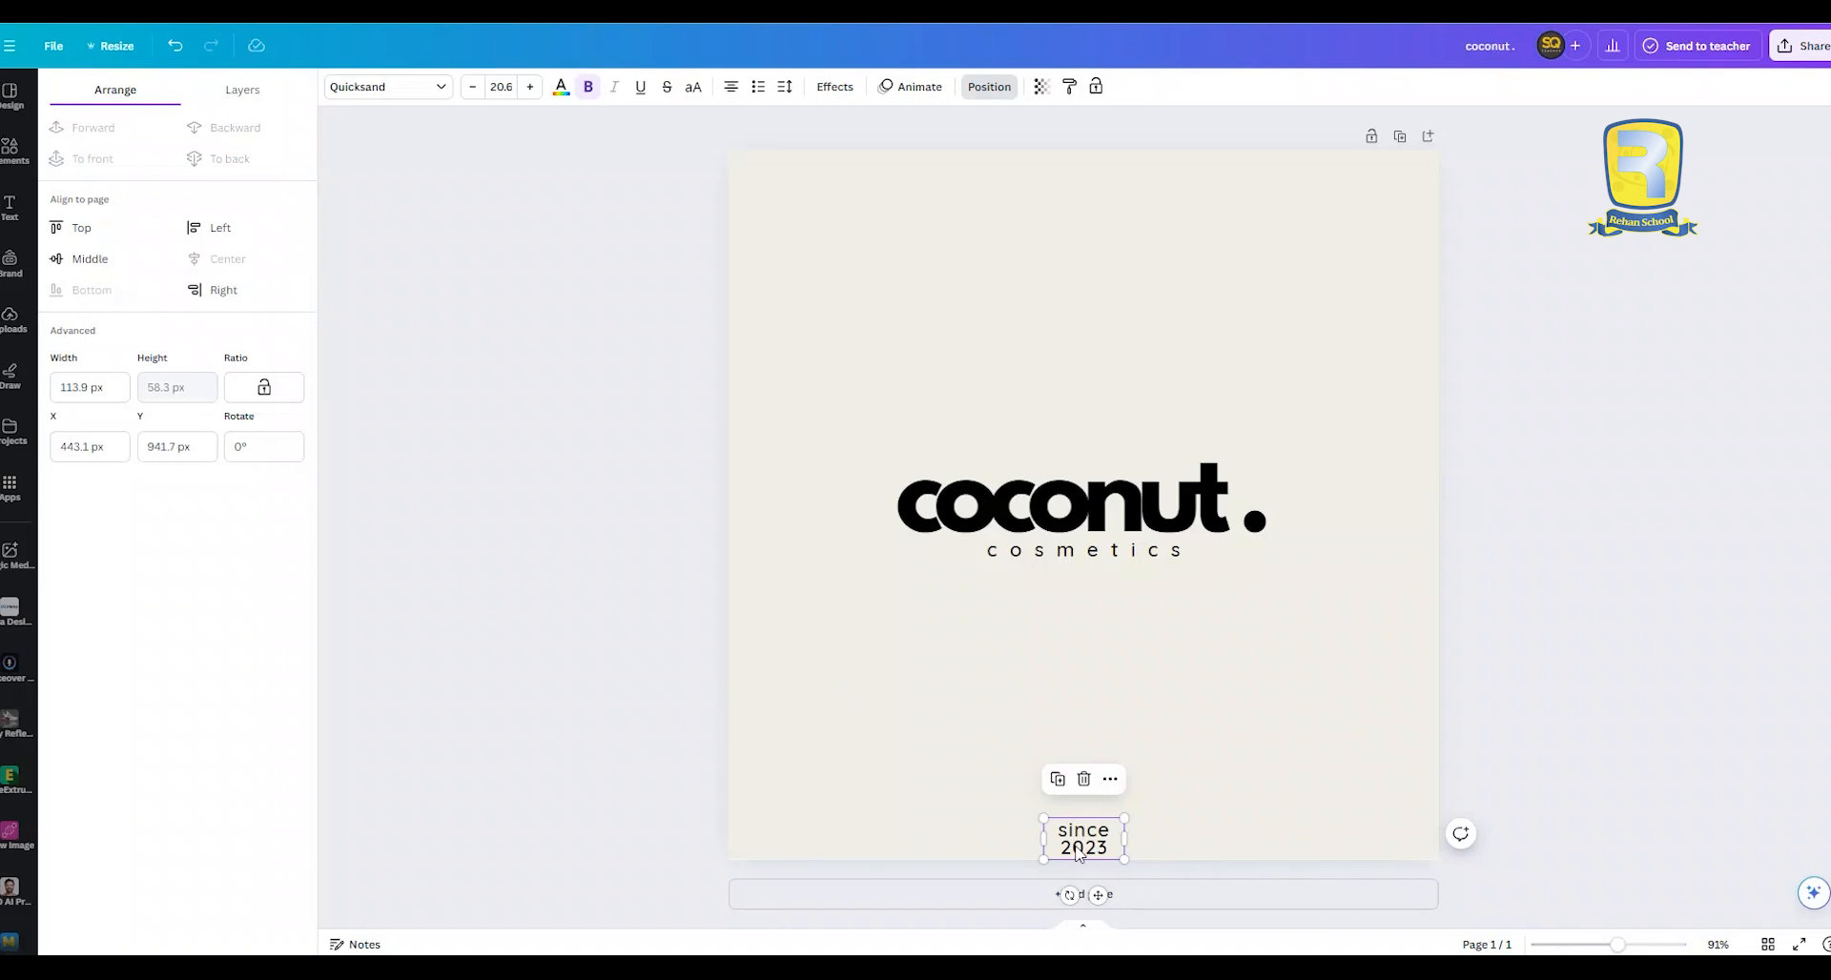
left_click_drag(1079, 849, 1079, 754)
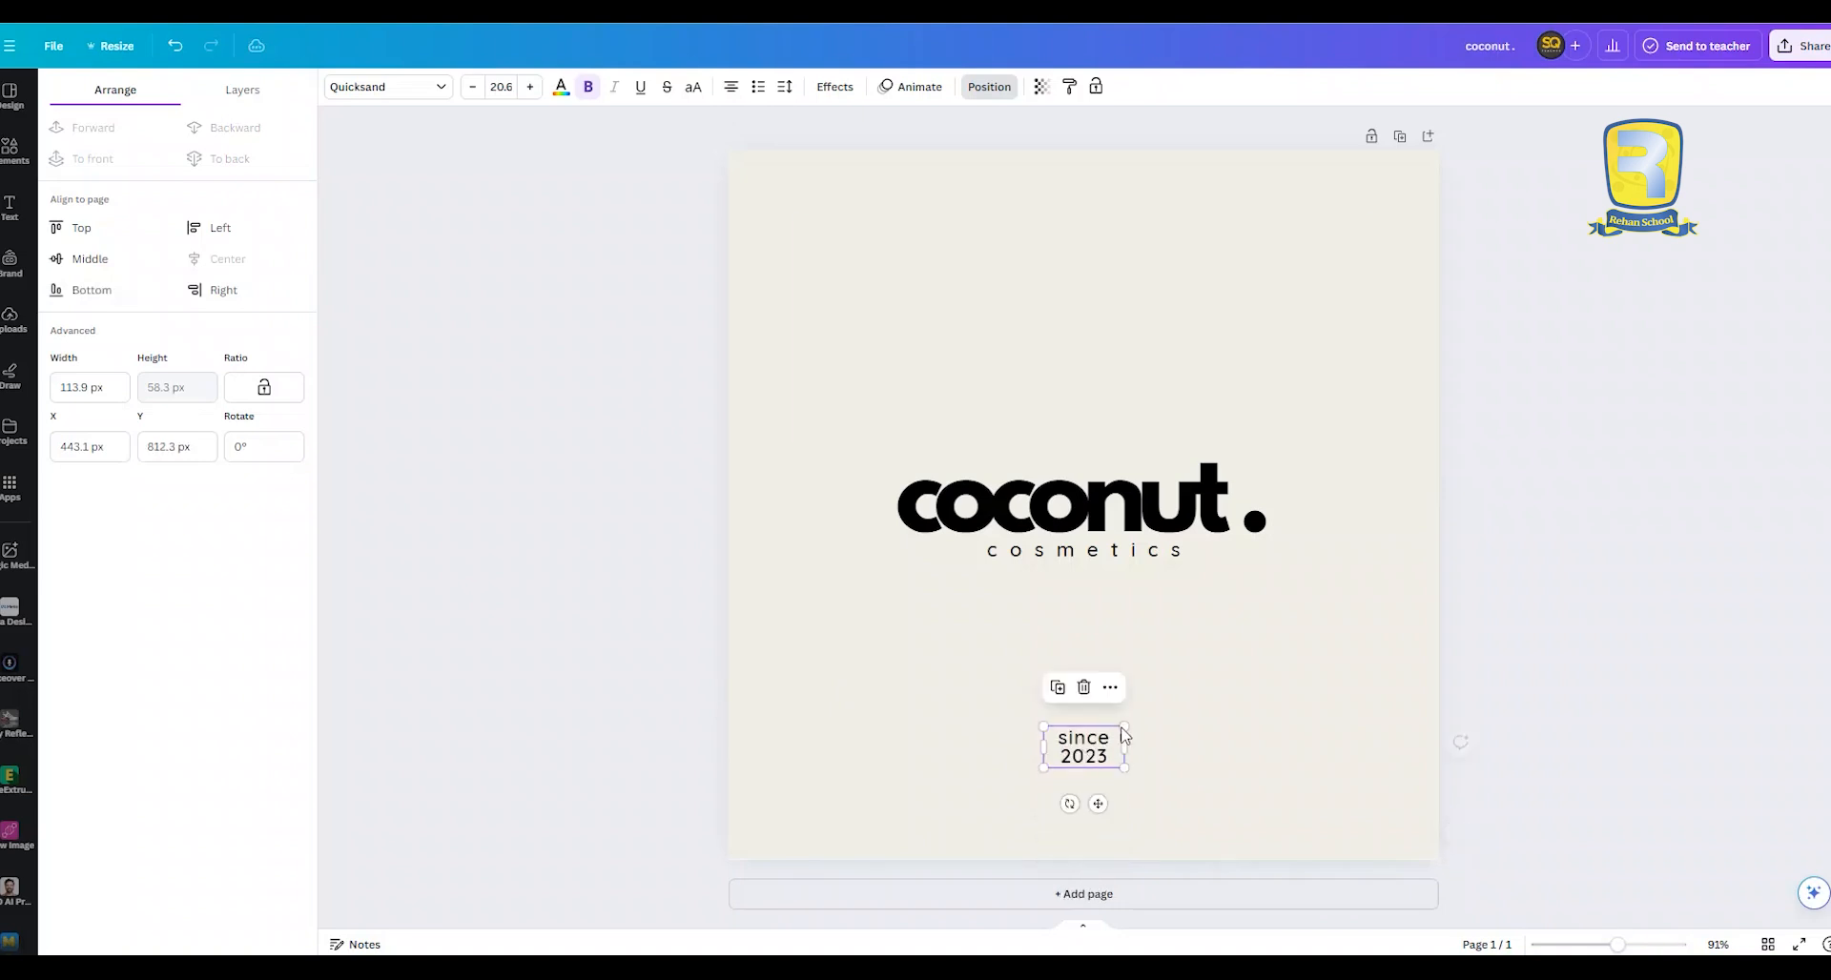
key("Escape")
key("Escape")
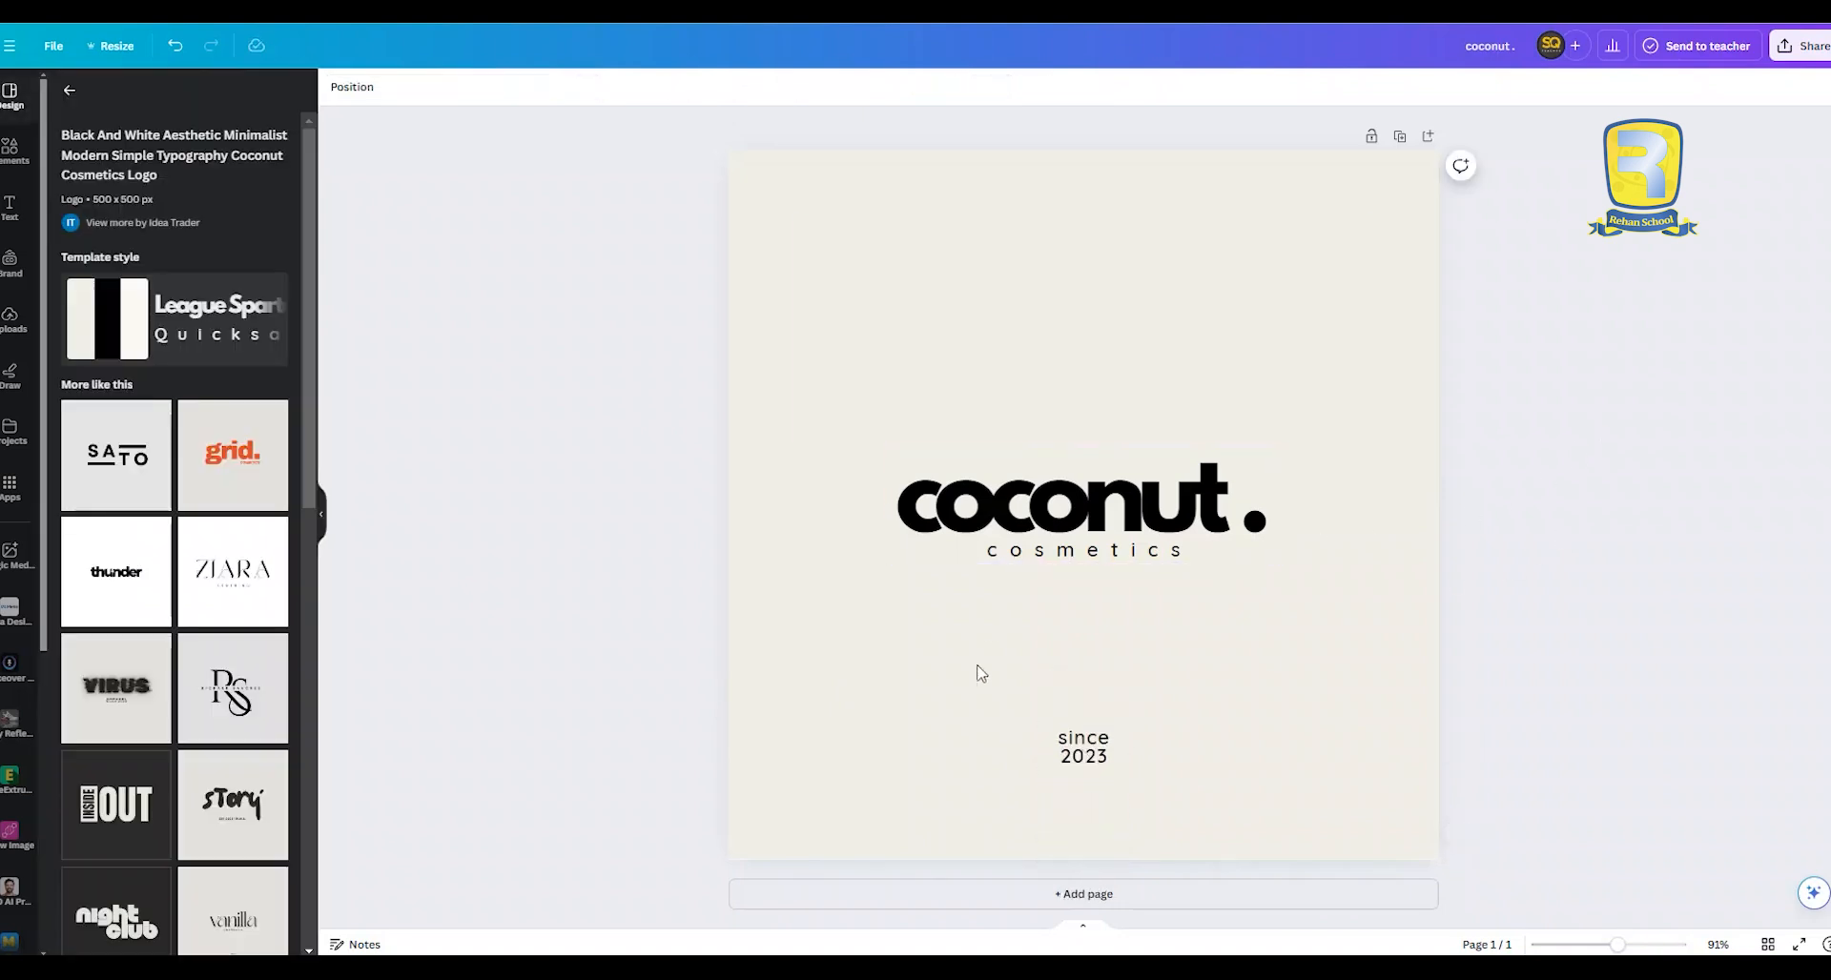
Align the "since 2023" text to the page's right edge, to its left edge, and back to the center
left_click(1055, 758)
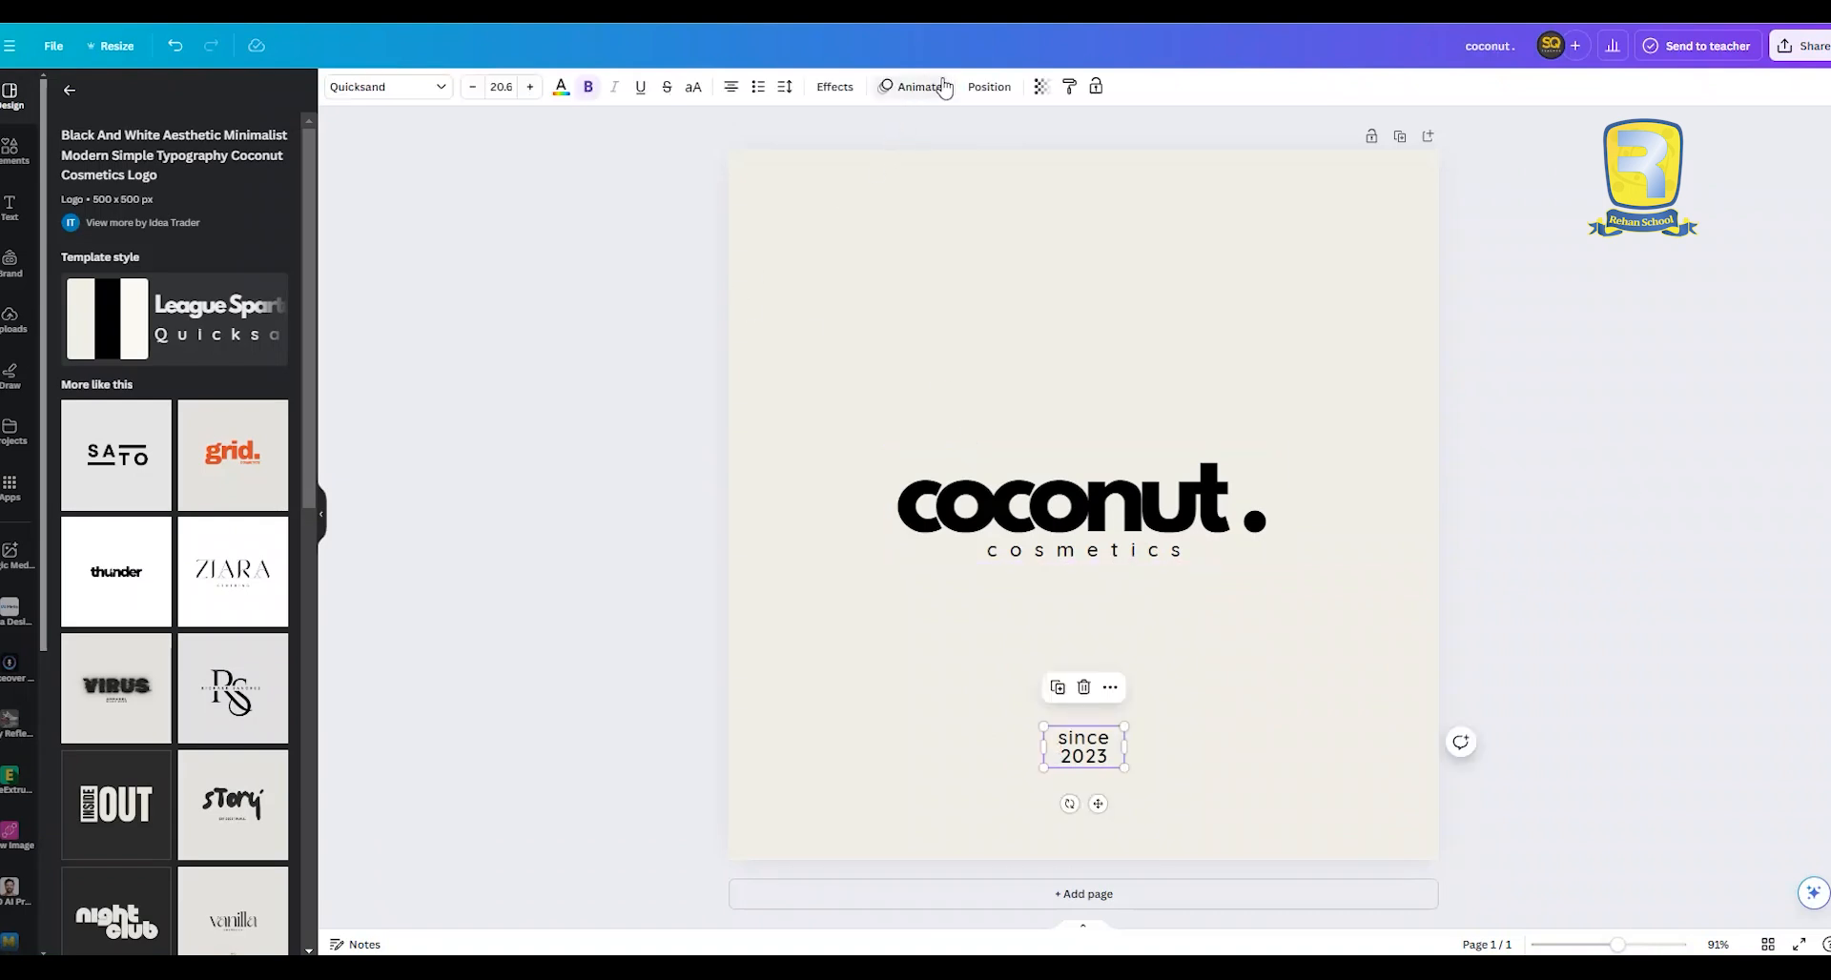
left_click(989, 87)
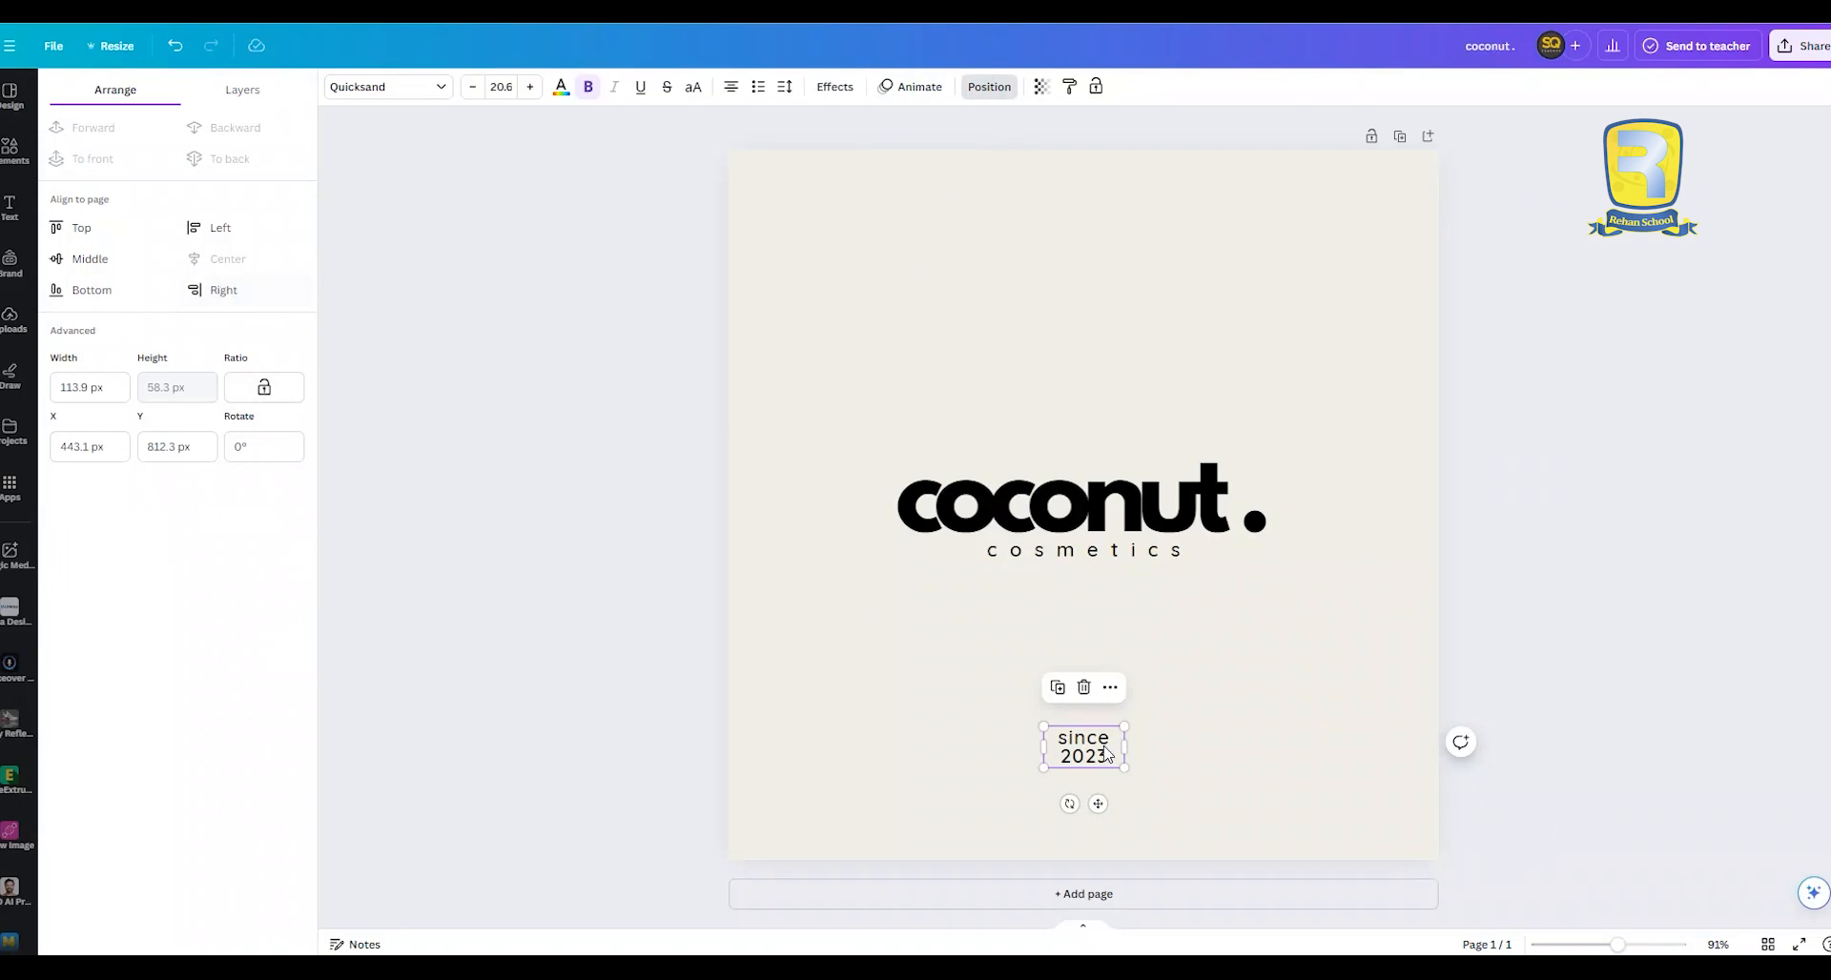
left_click(219, 288)
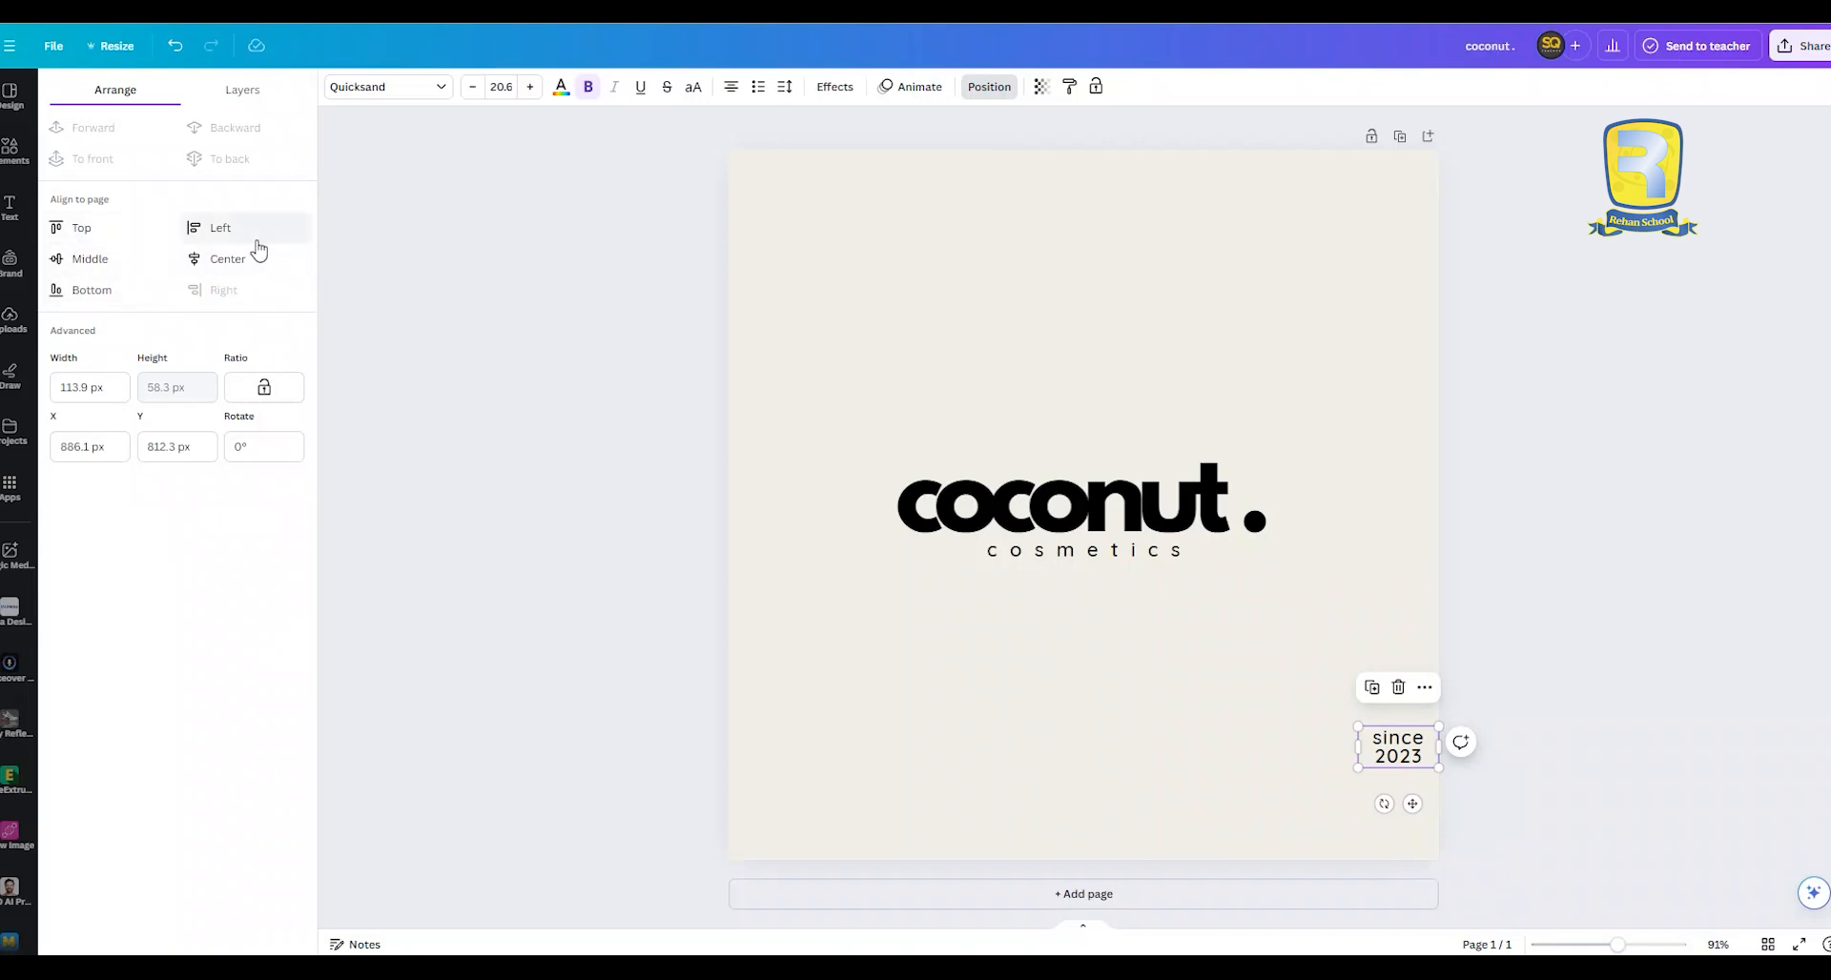
left_click(231, 227)
left_click(229, 258)
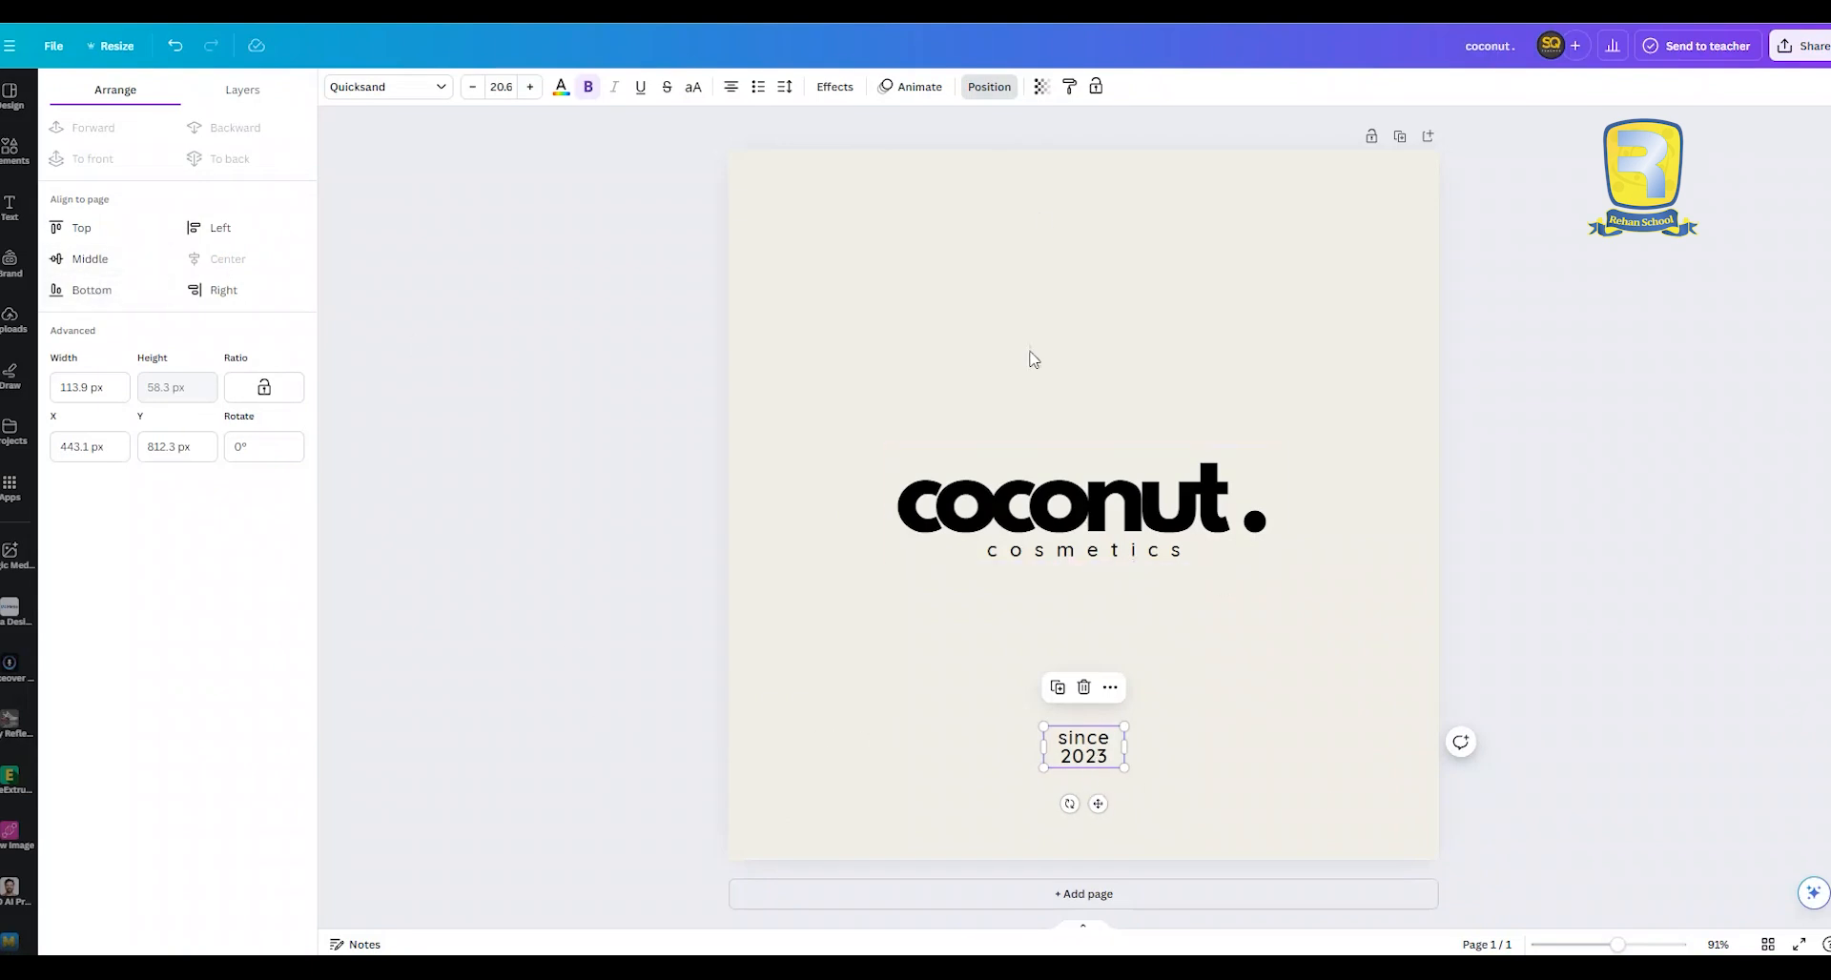
Align the "since 2023" text to the page's top and to its bottom, and raise it to below the logo
left_click(84, 225)
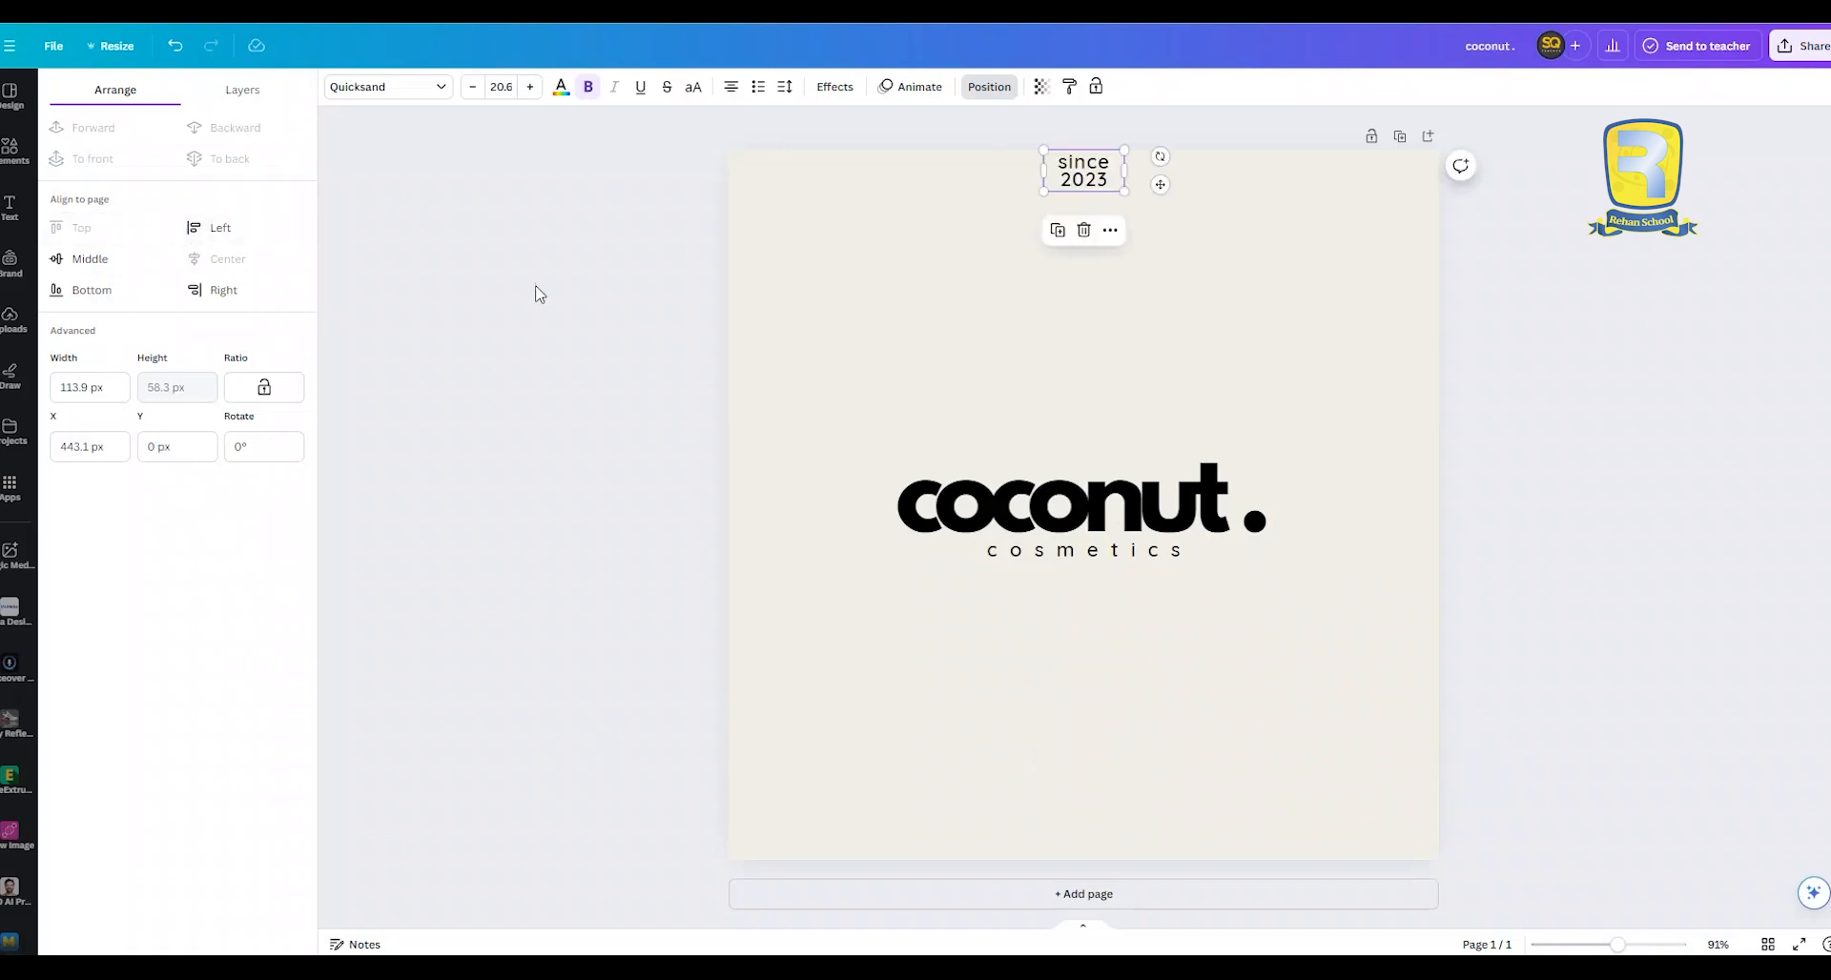
left_click(91, 290)
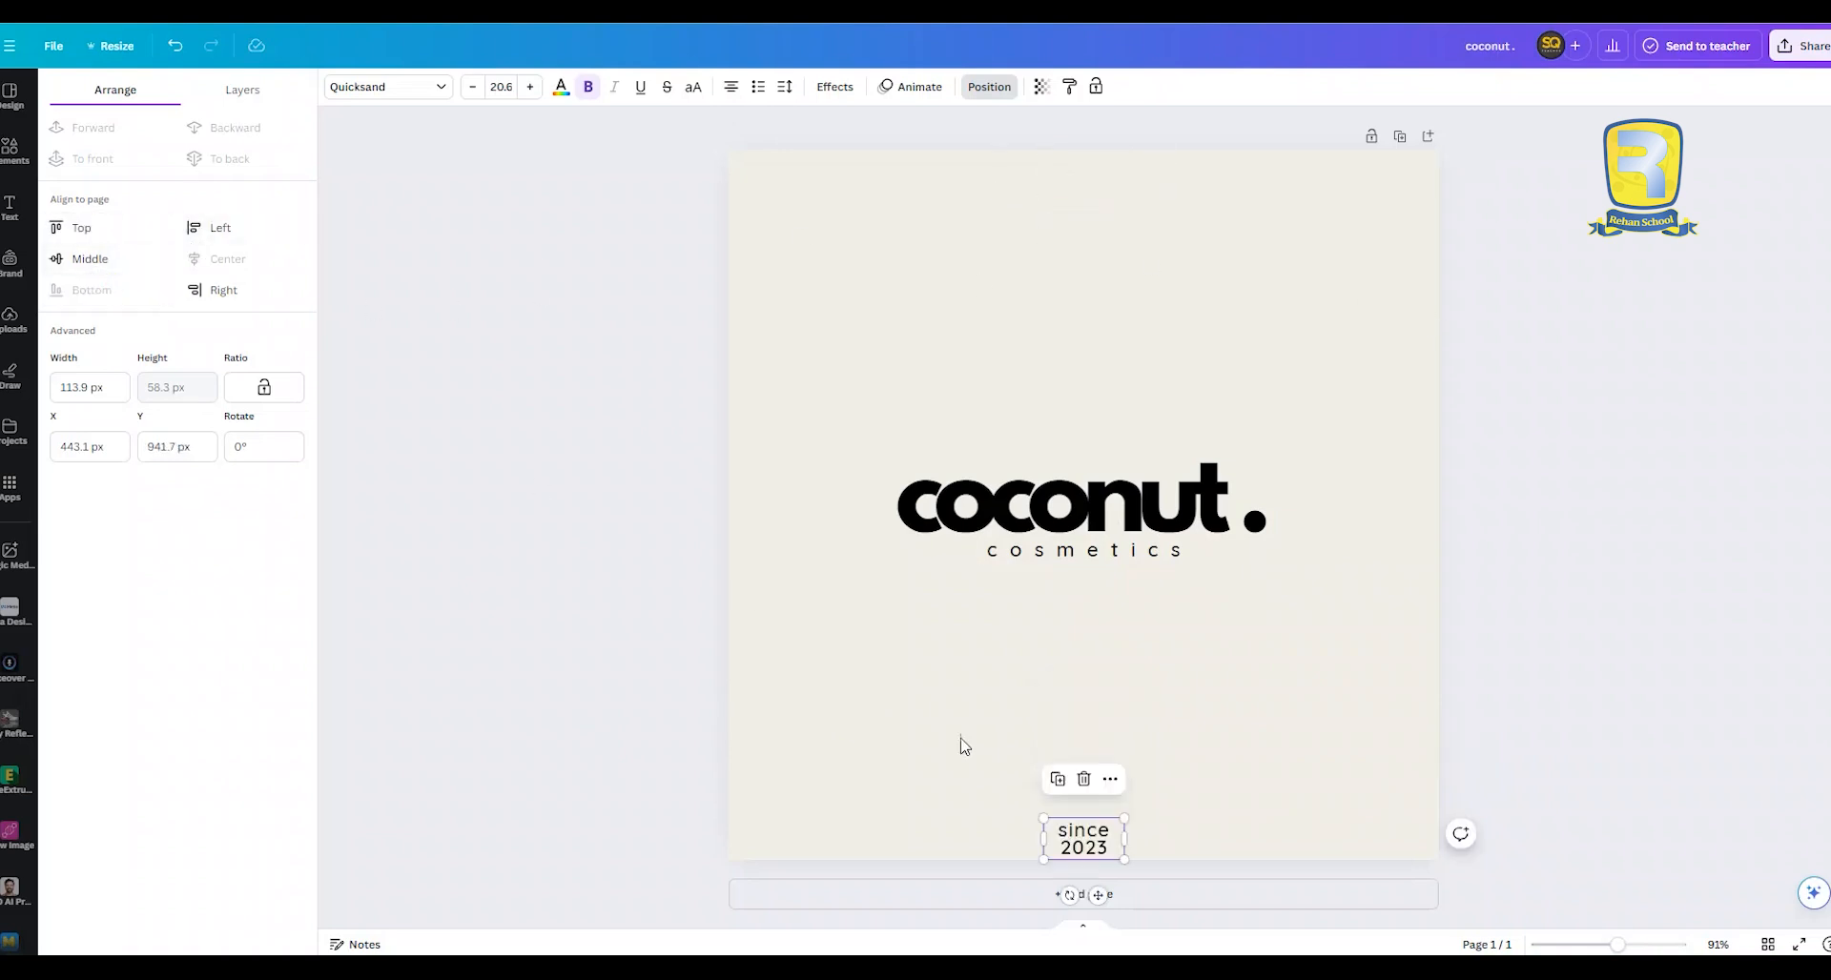
left_click_drag(1085, 837, 1087, 729)
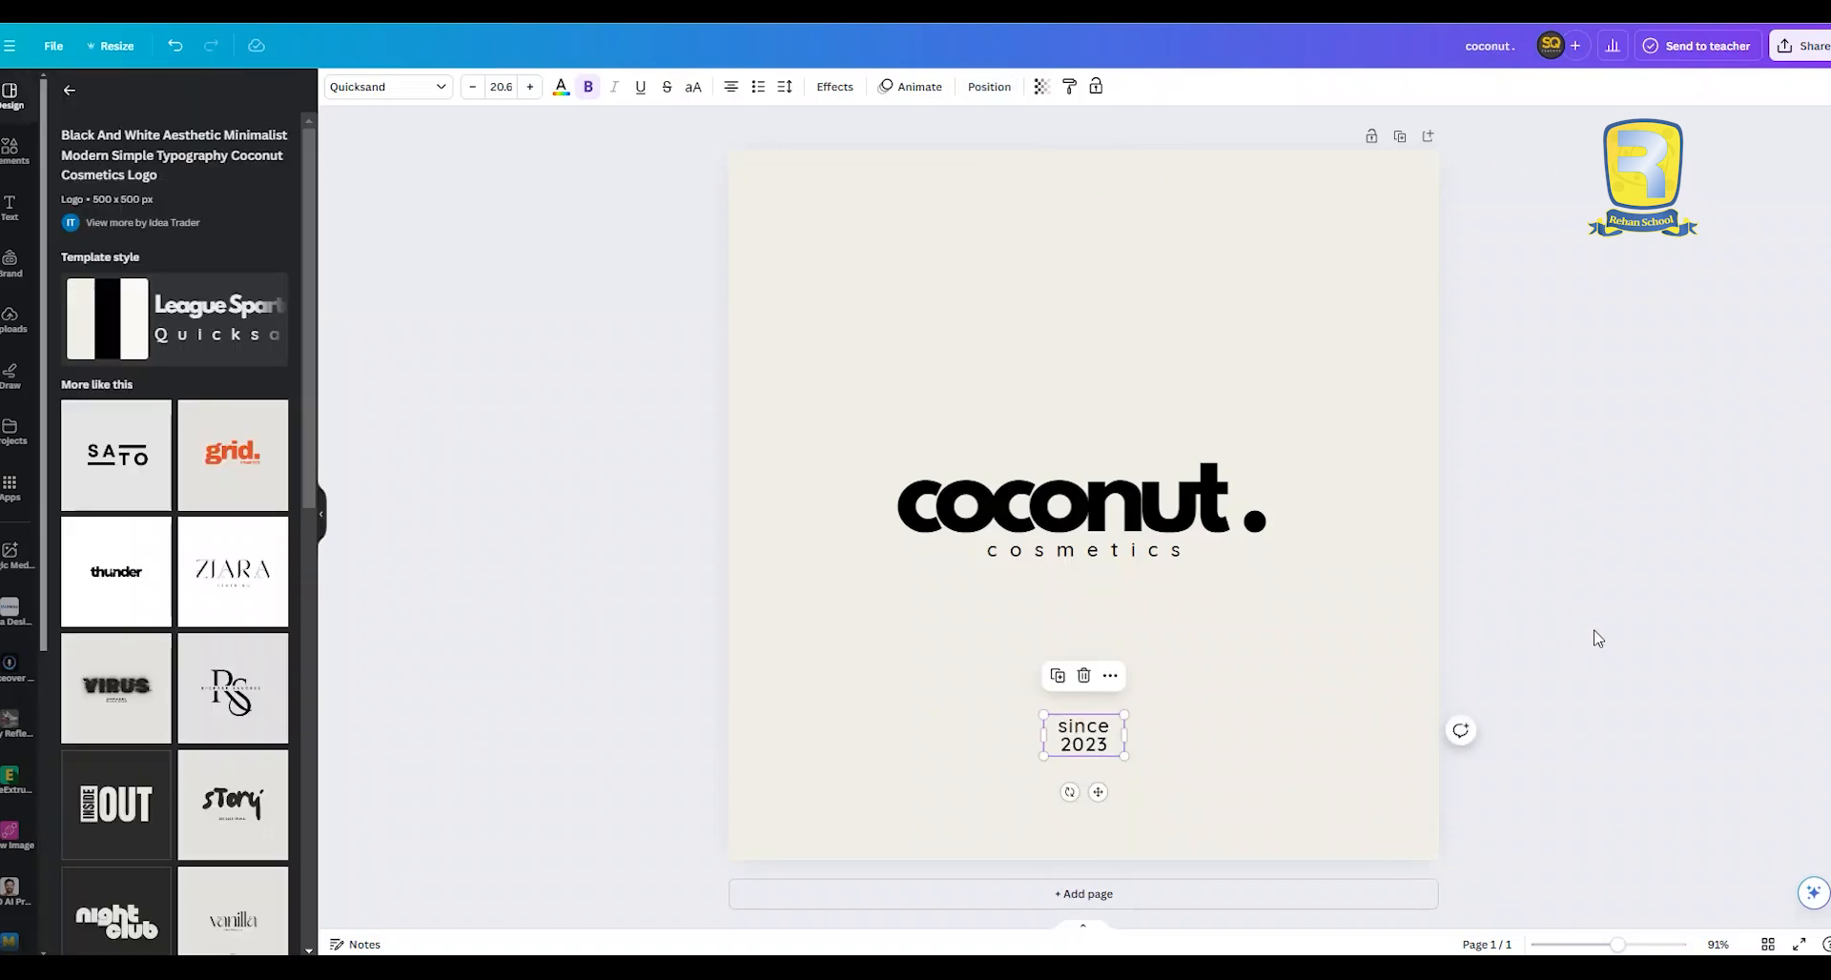
Delete all the logo text and the beige background to leave a blank page
left_click_drag(828, 420, 1305, 844)
key("Delete")
left_click(865, 434)
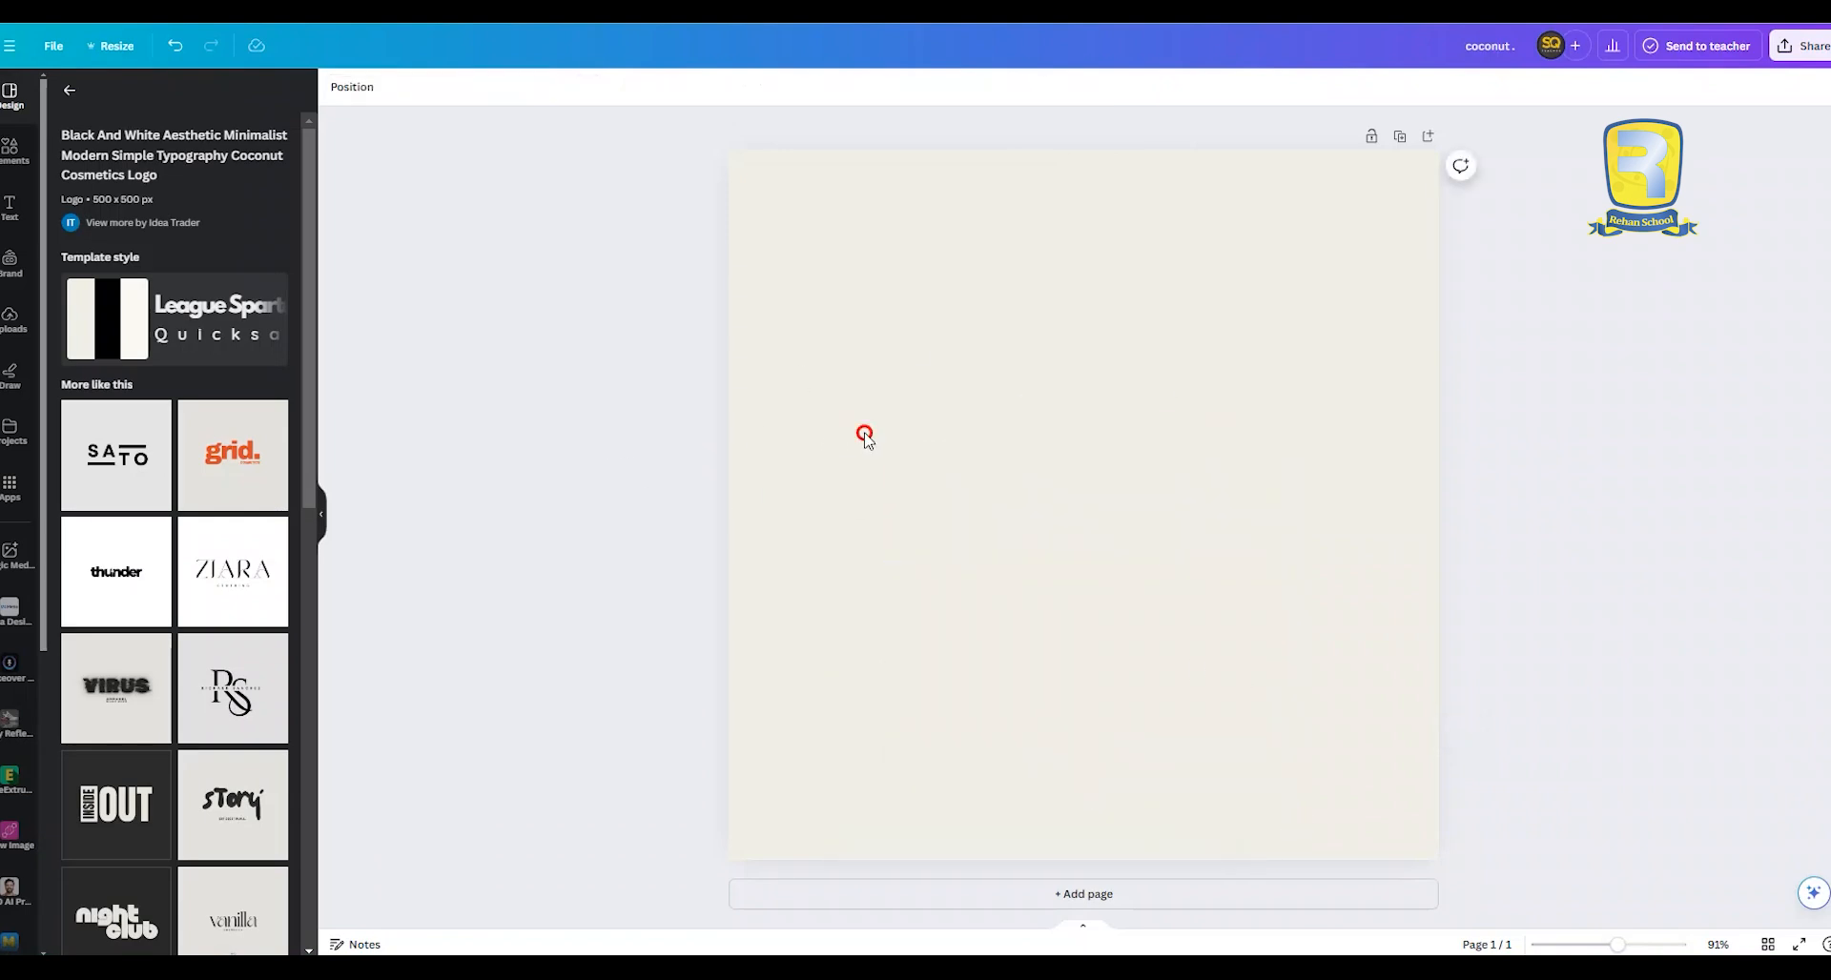
key("Delete")
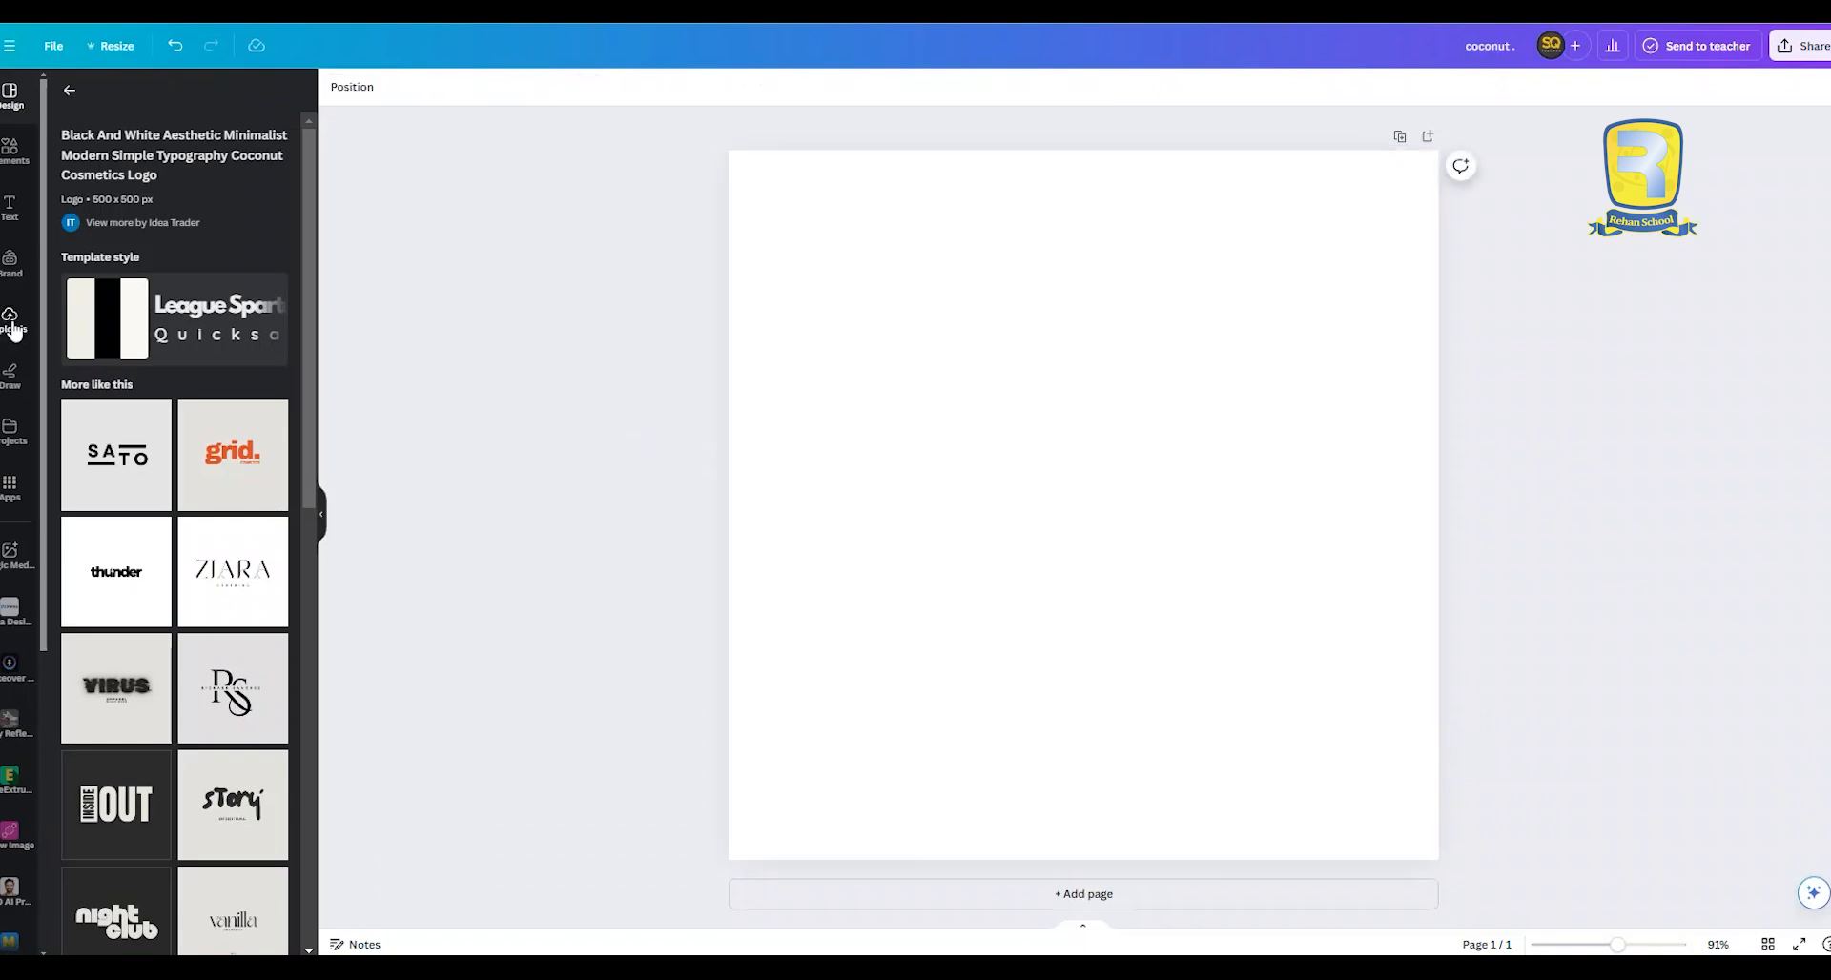
Add a heading text box to the page reading "Rehan School"
left_click(10, 208)
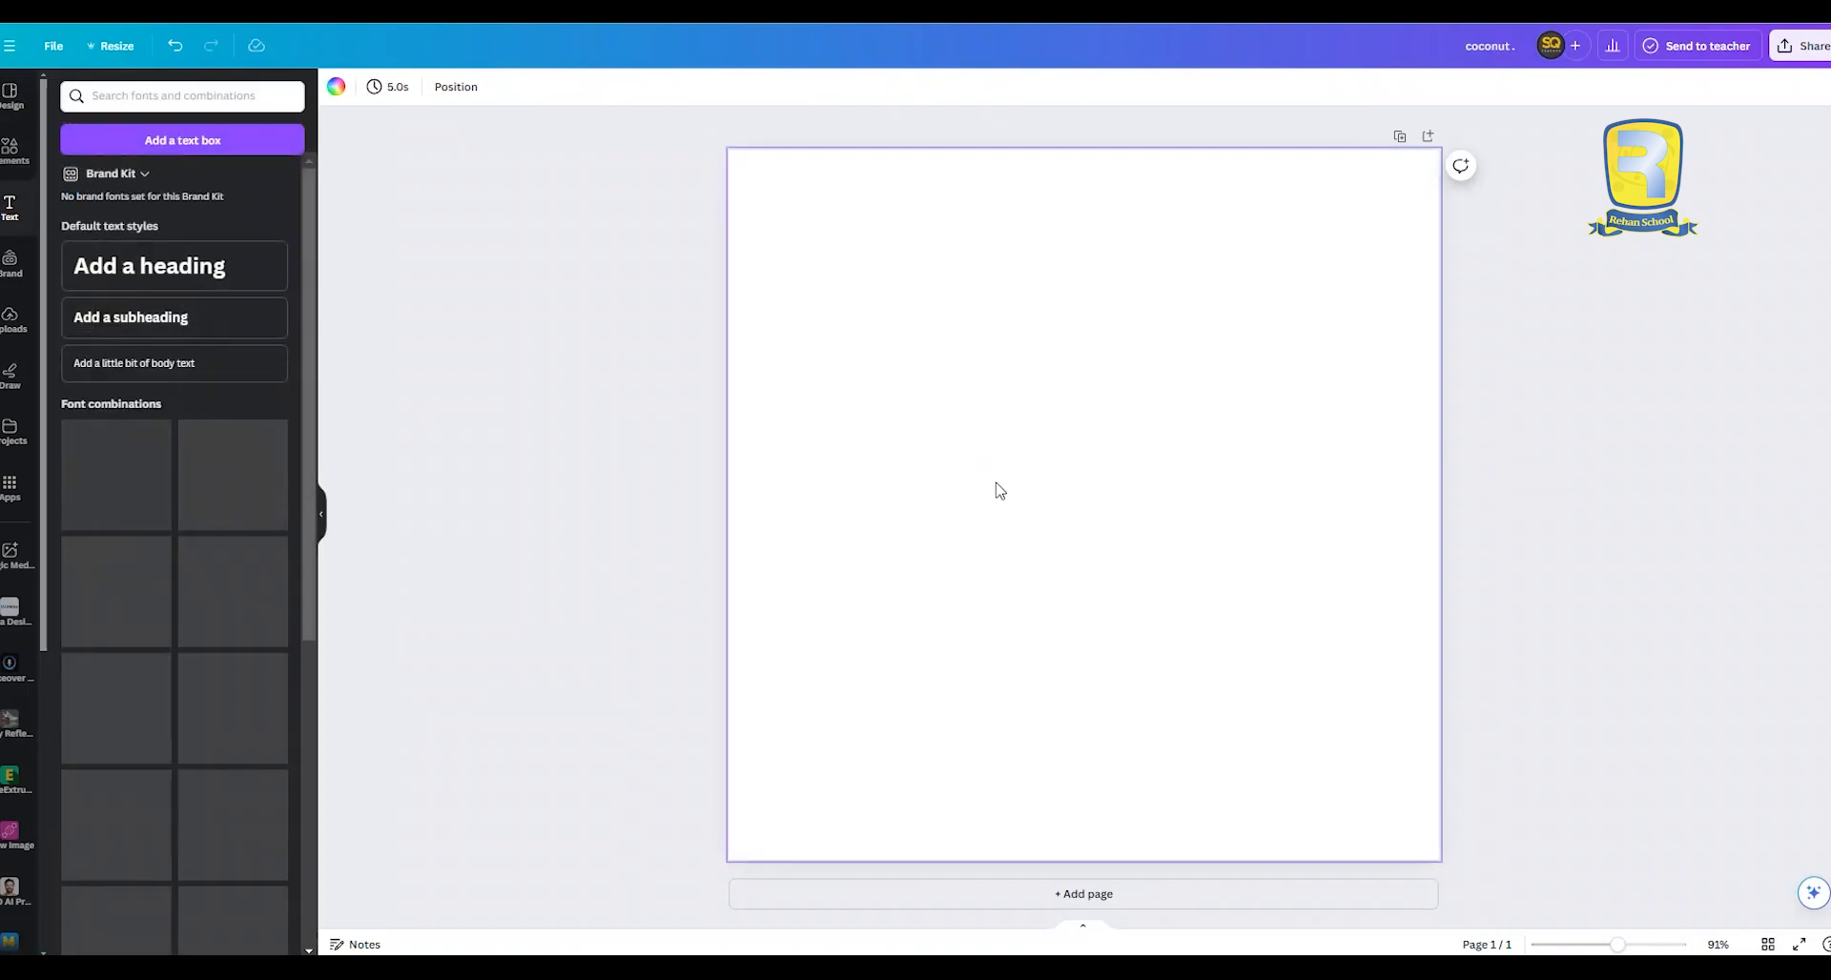
left_click(90, 254)
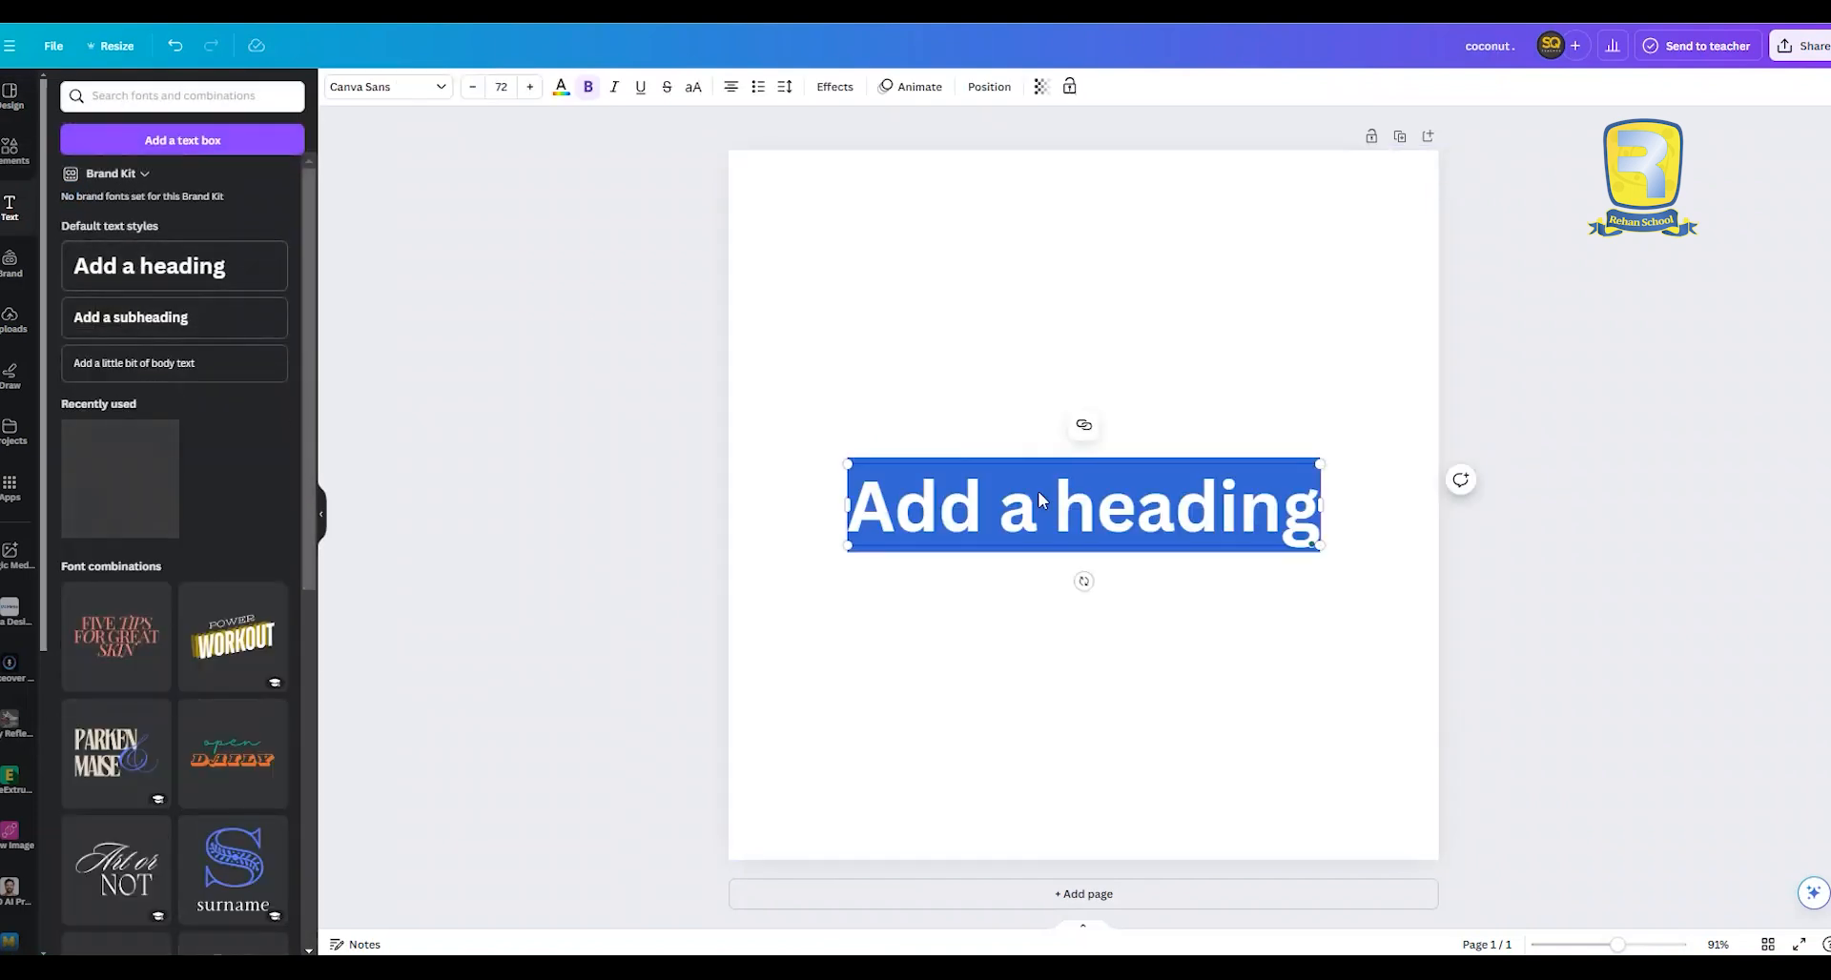
type("Sha")
key("BackSpace")
key("BackSpace")
key("BackSpace")
type("Rehan Schoo")
type("l")
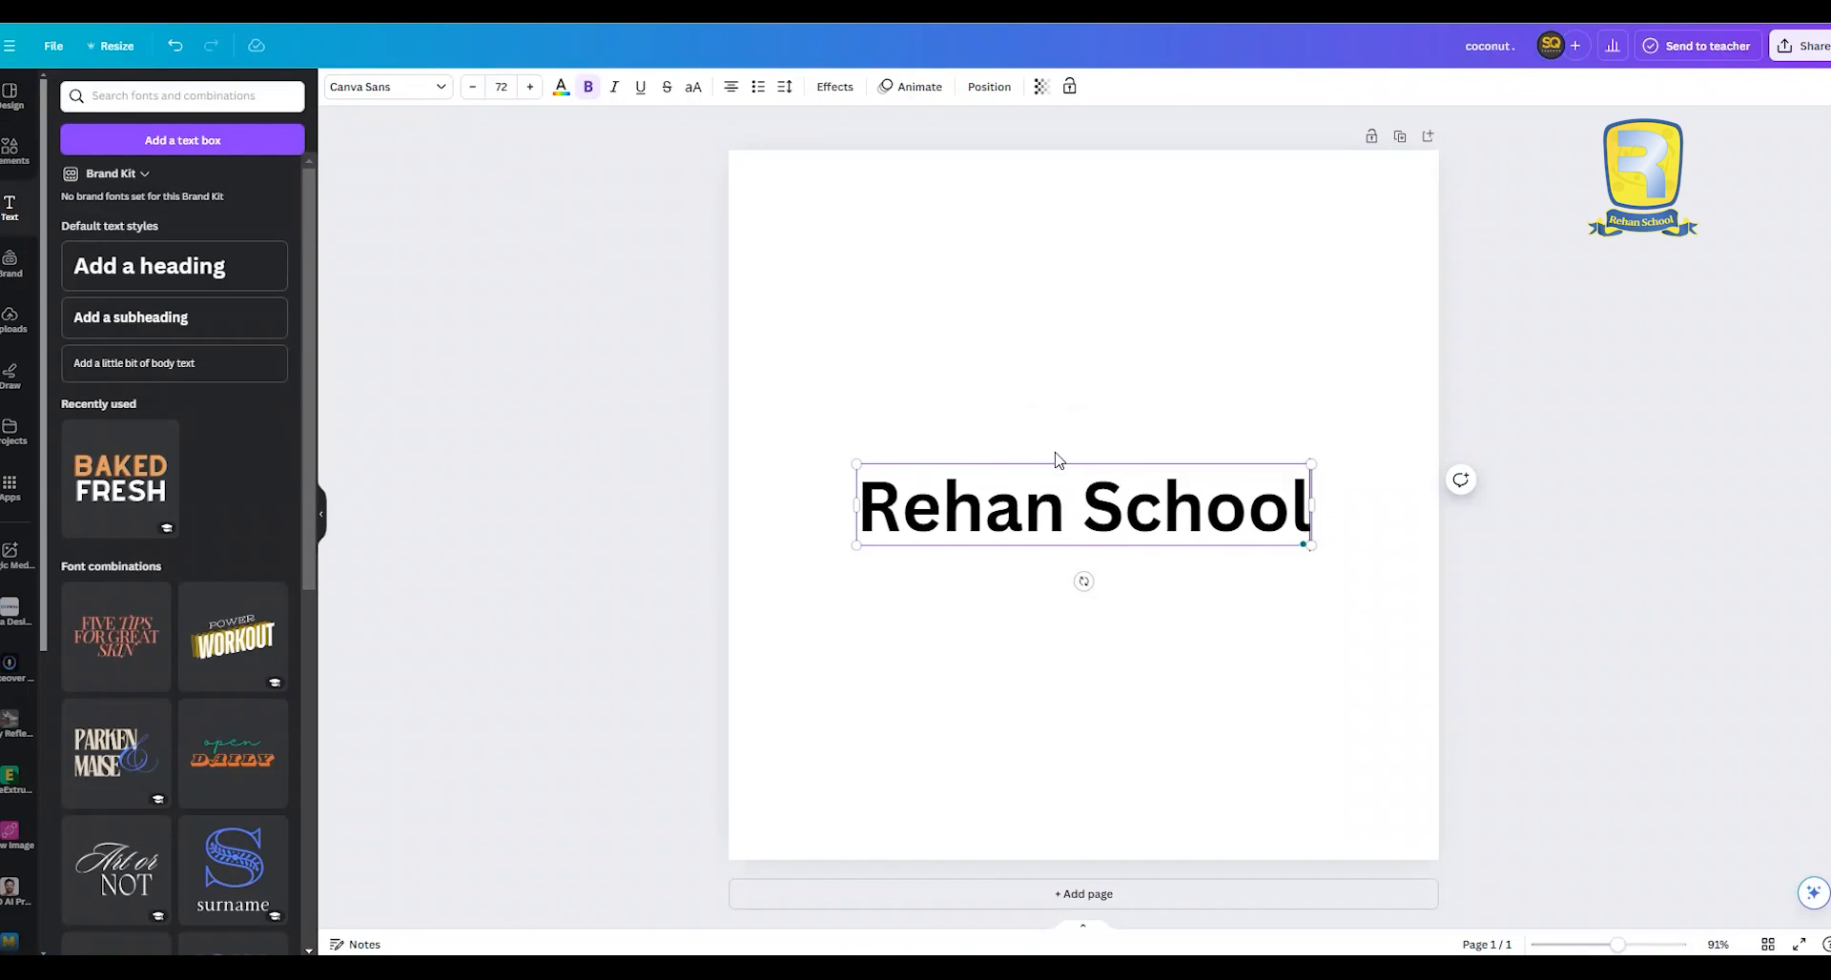
Move the "Rehan School" heading up, centered horizontally, to about 197 px below the page's upper edge
left_click(1116, 381)
left_click_drag(1055, 474, 1082, 356)
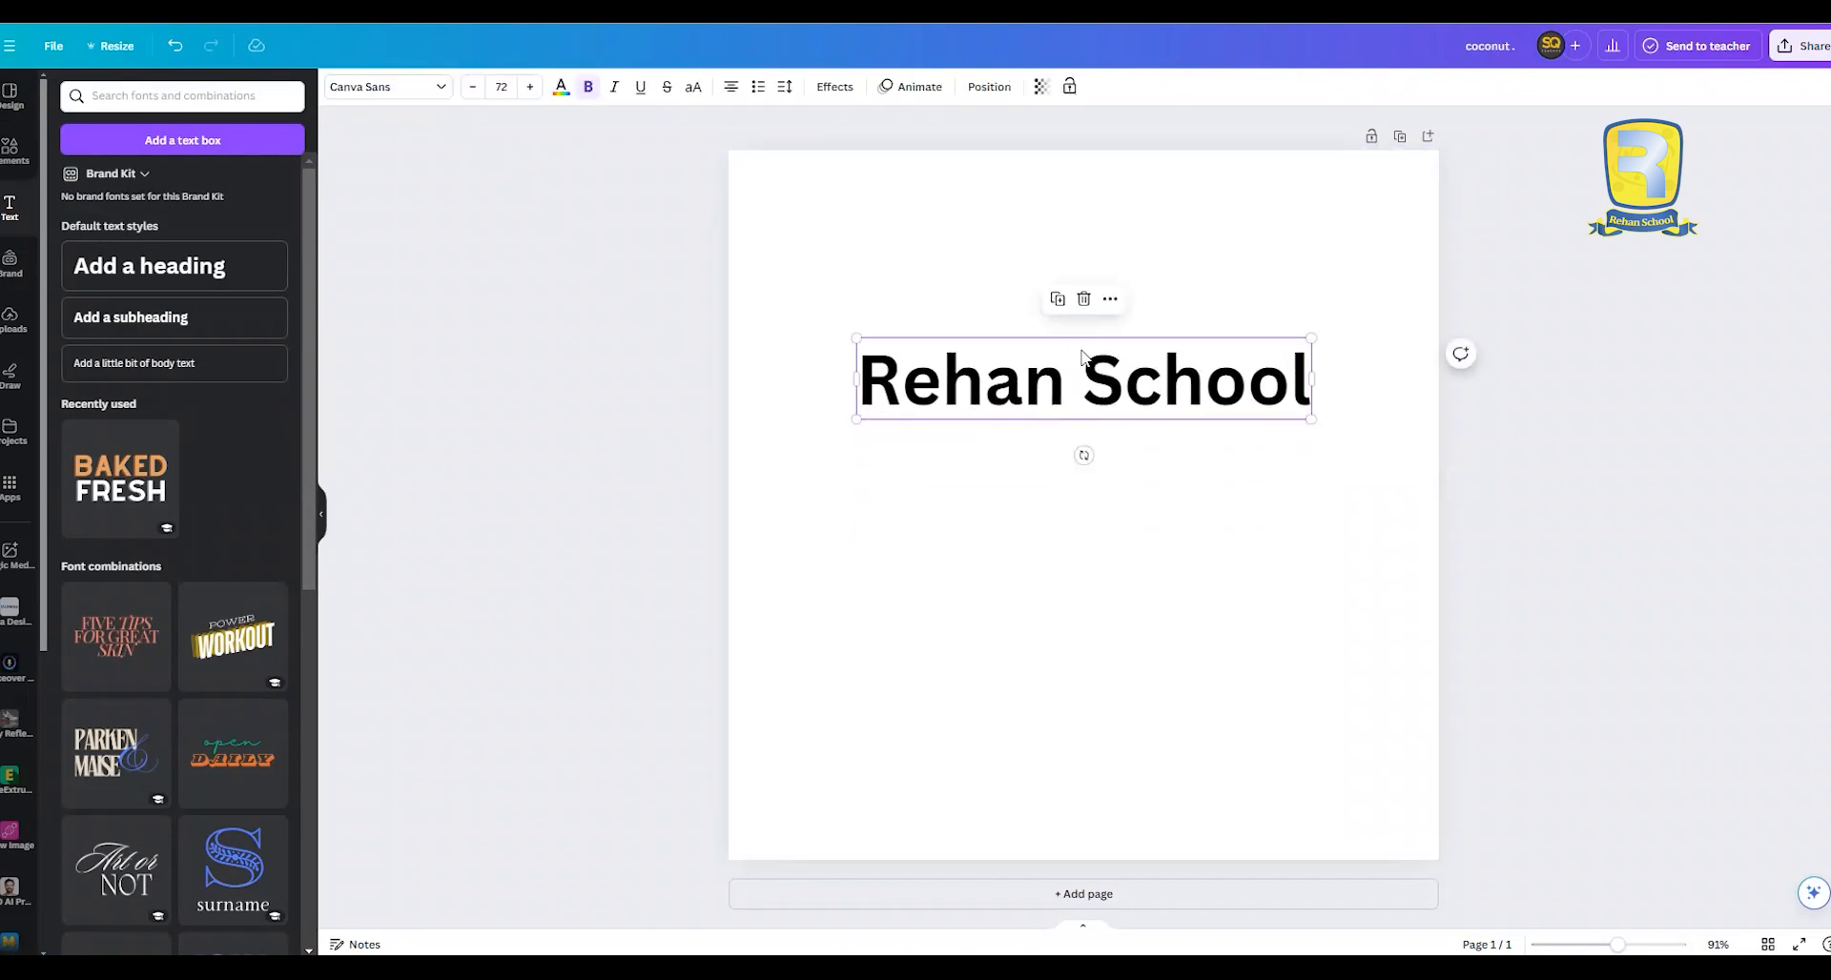
left_click(966, 480)
left_click_drag(996, 415, 984, 347)
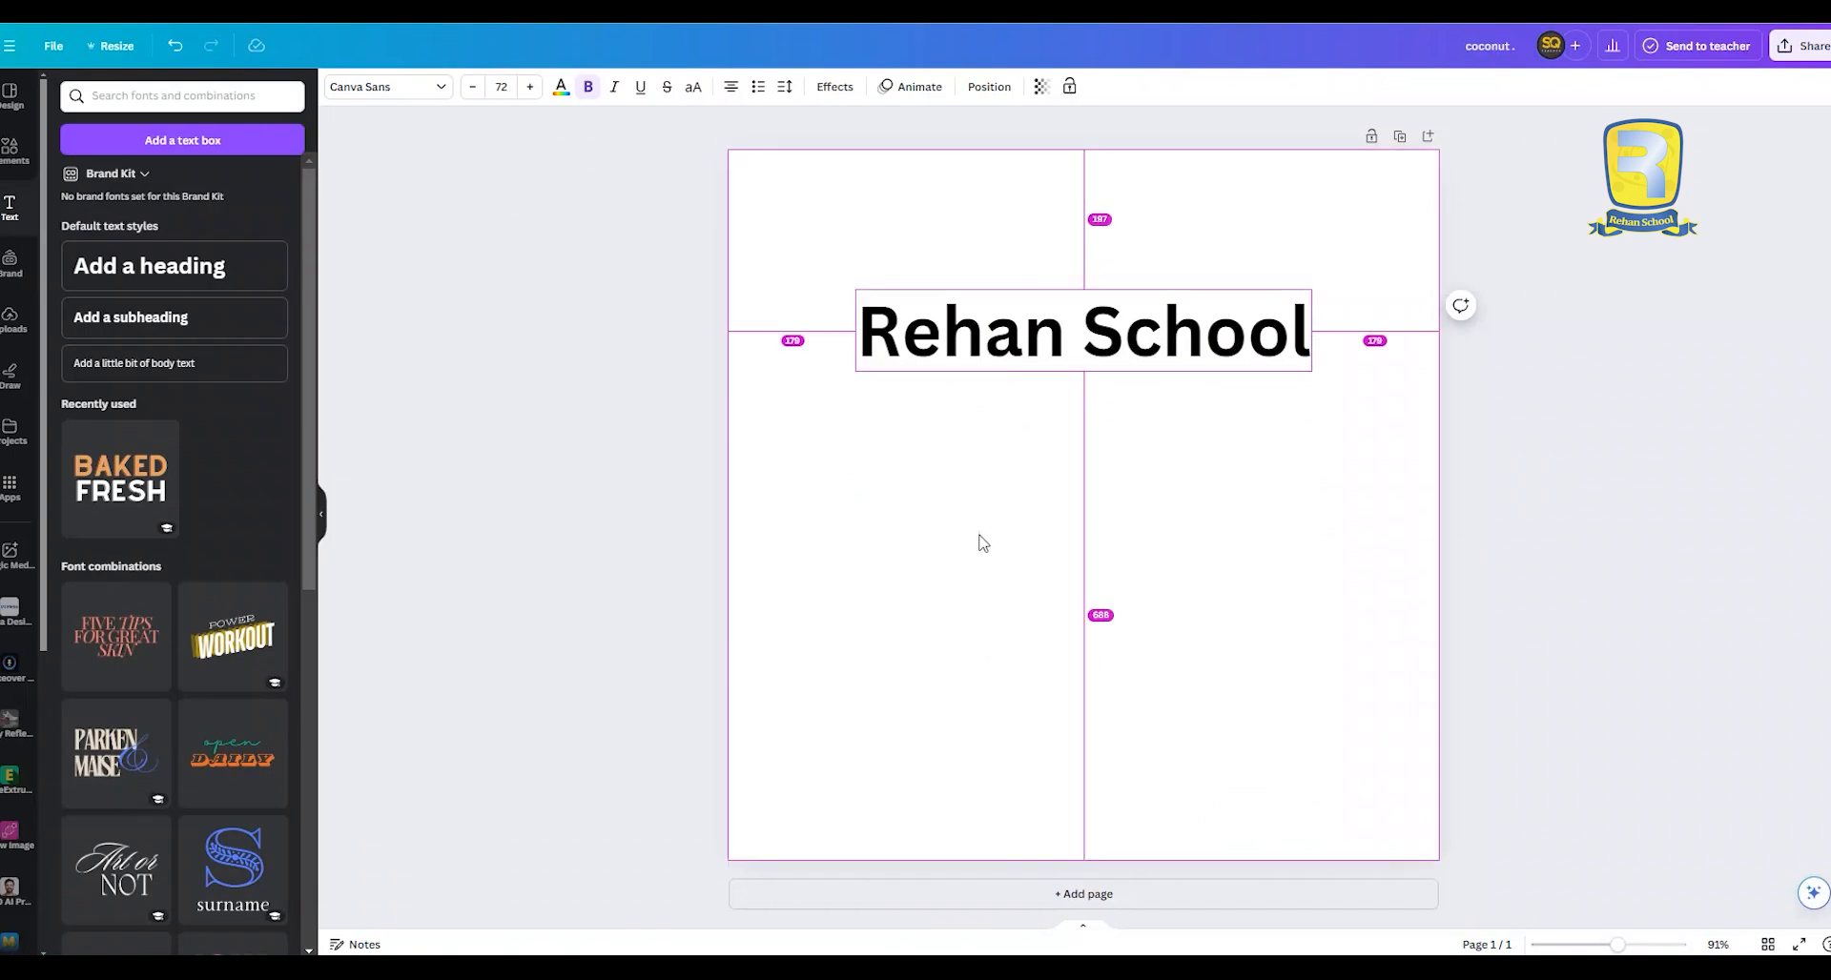
Duplicate the heading directly beneath the original and change the copy's text to "Munawwar Campus"
left_click_drag(981, 360, 1002, 492)
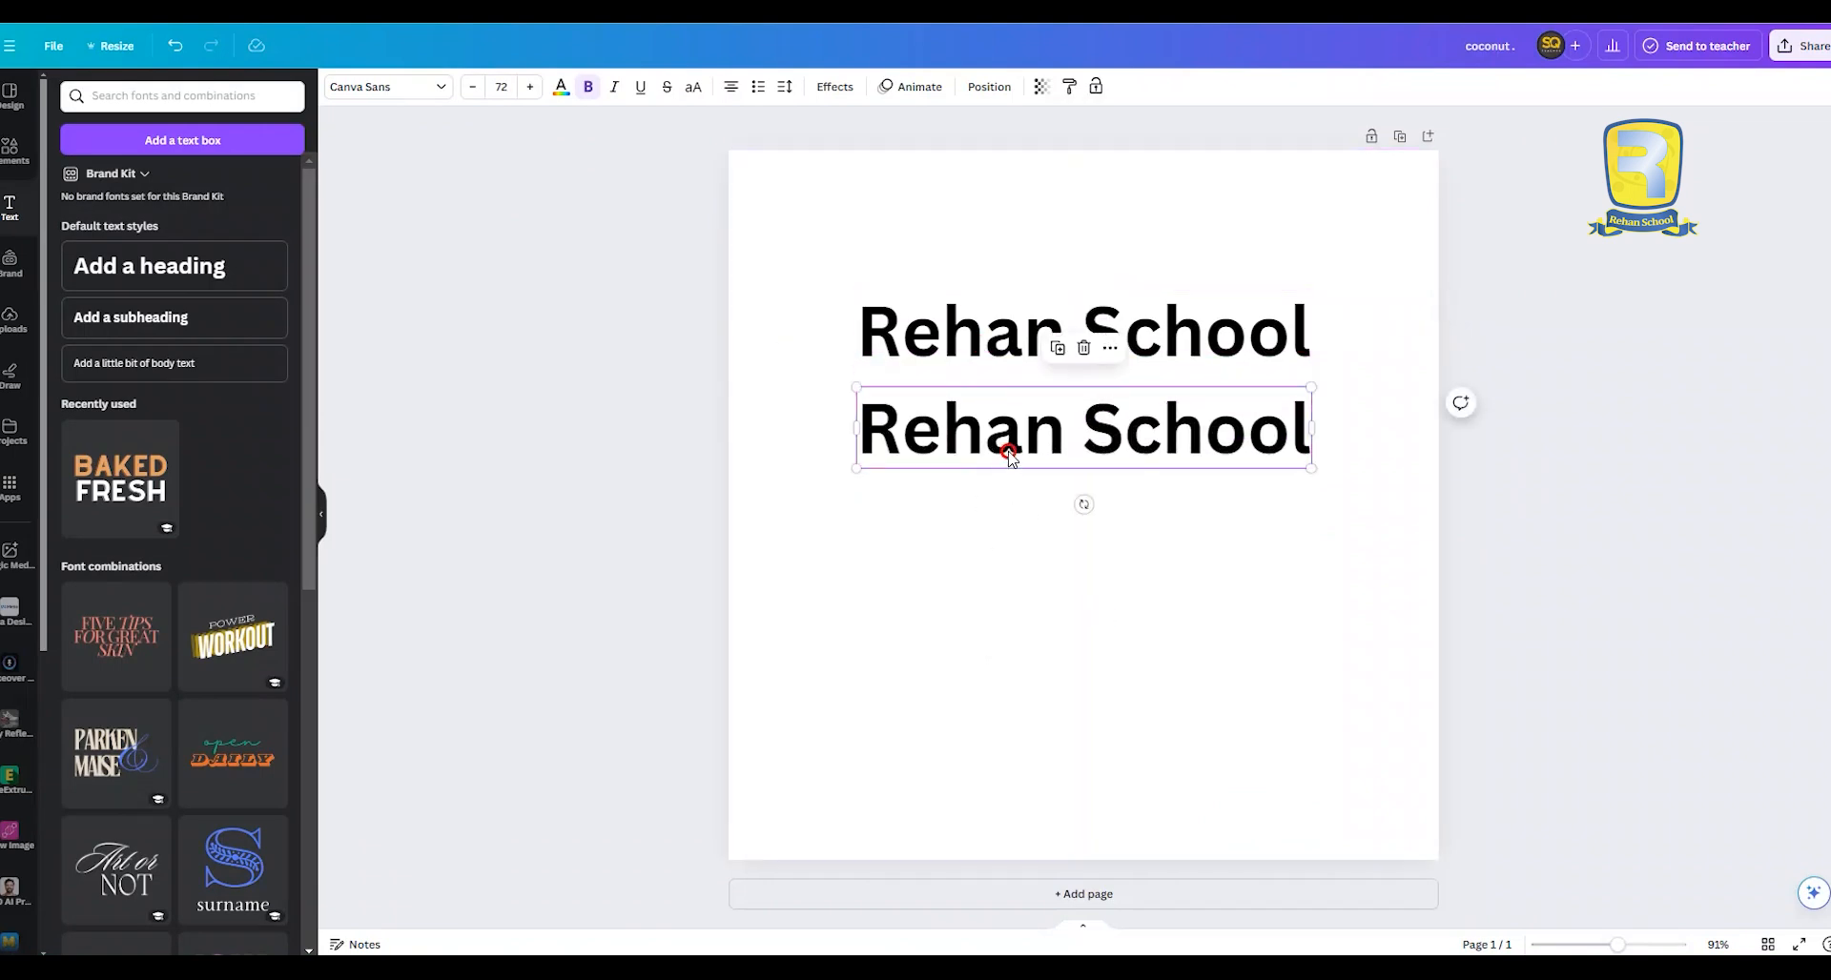
double_click(1012, 458)
type("Muna")
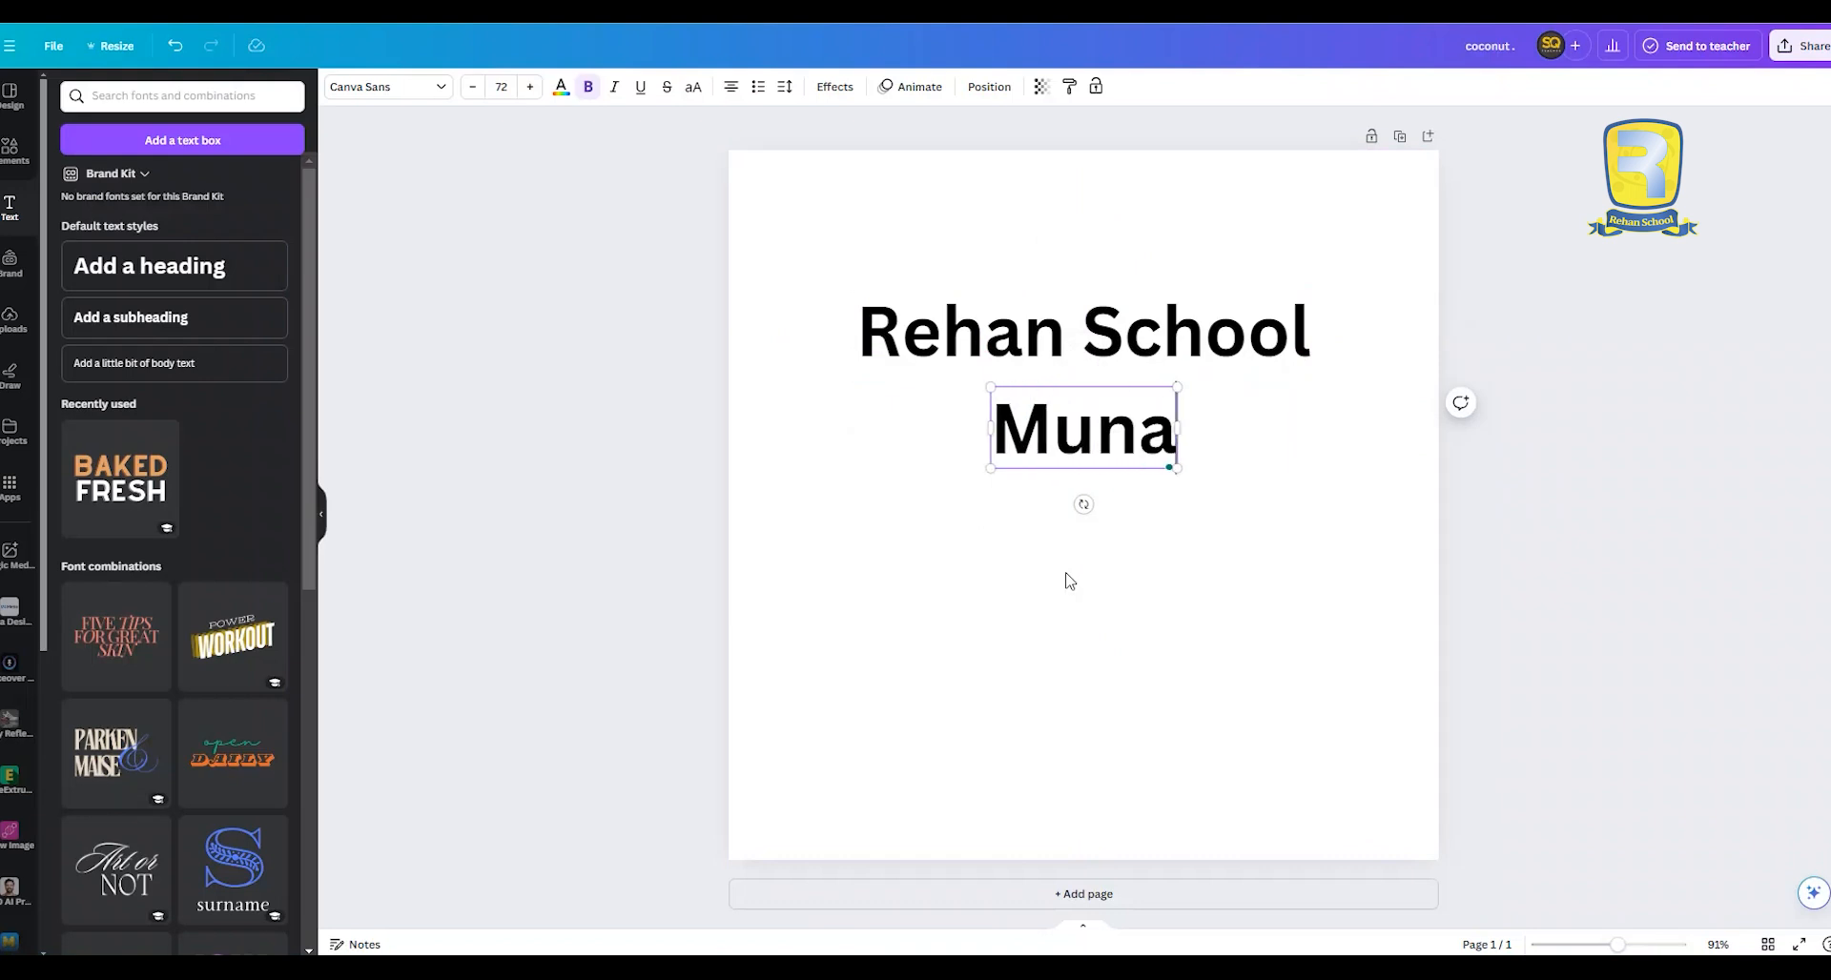
type("wwar Campus")
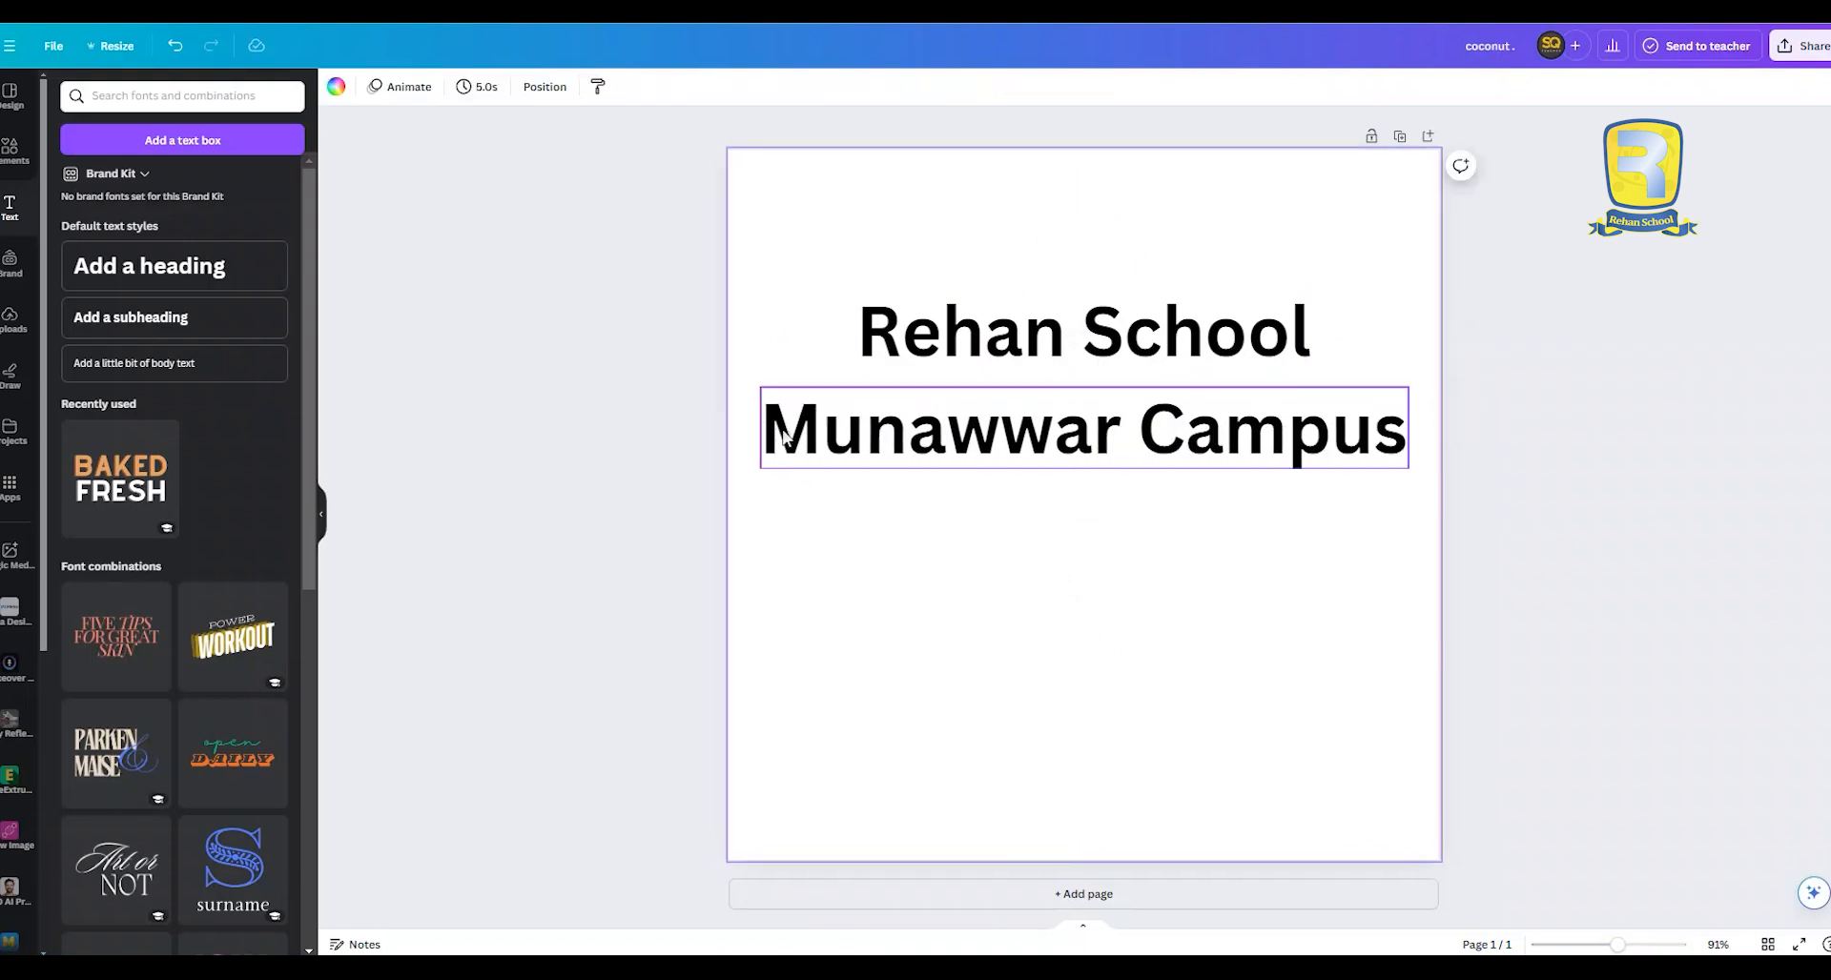
Set the font size of "Munawwar Campus" to 45 and of "Rehan School" to 65
key("Escape")
left_click(501, 87)
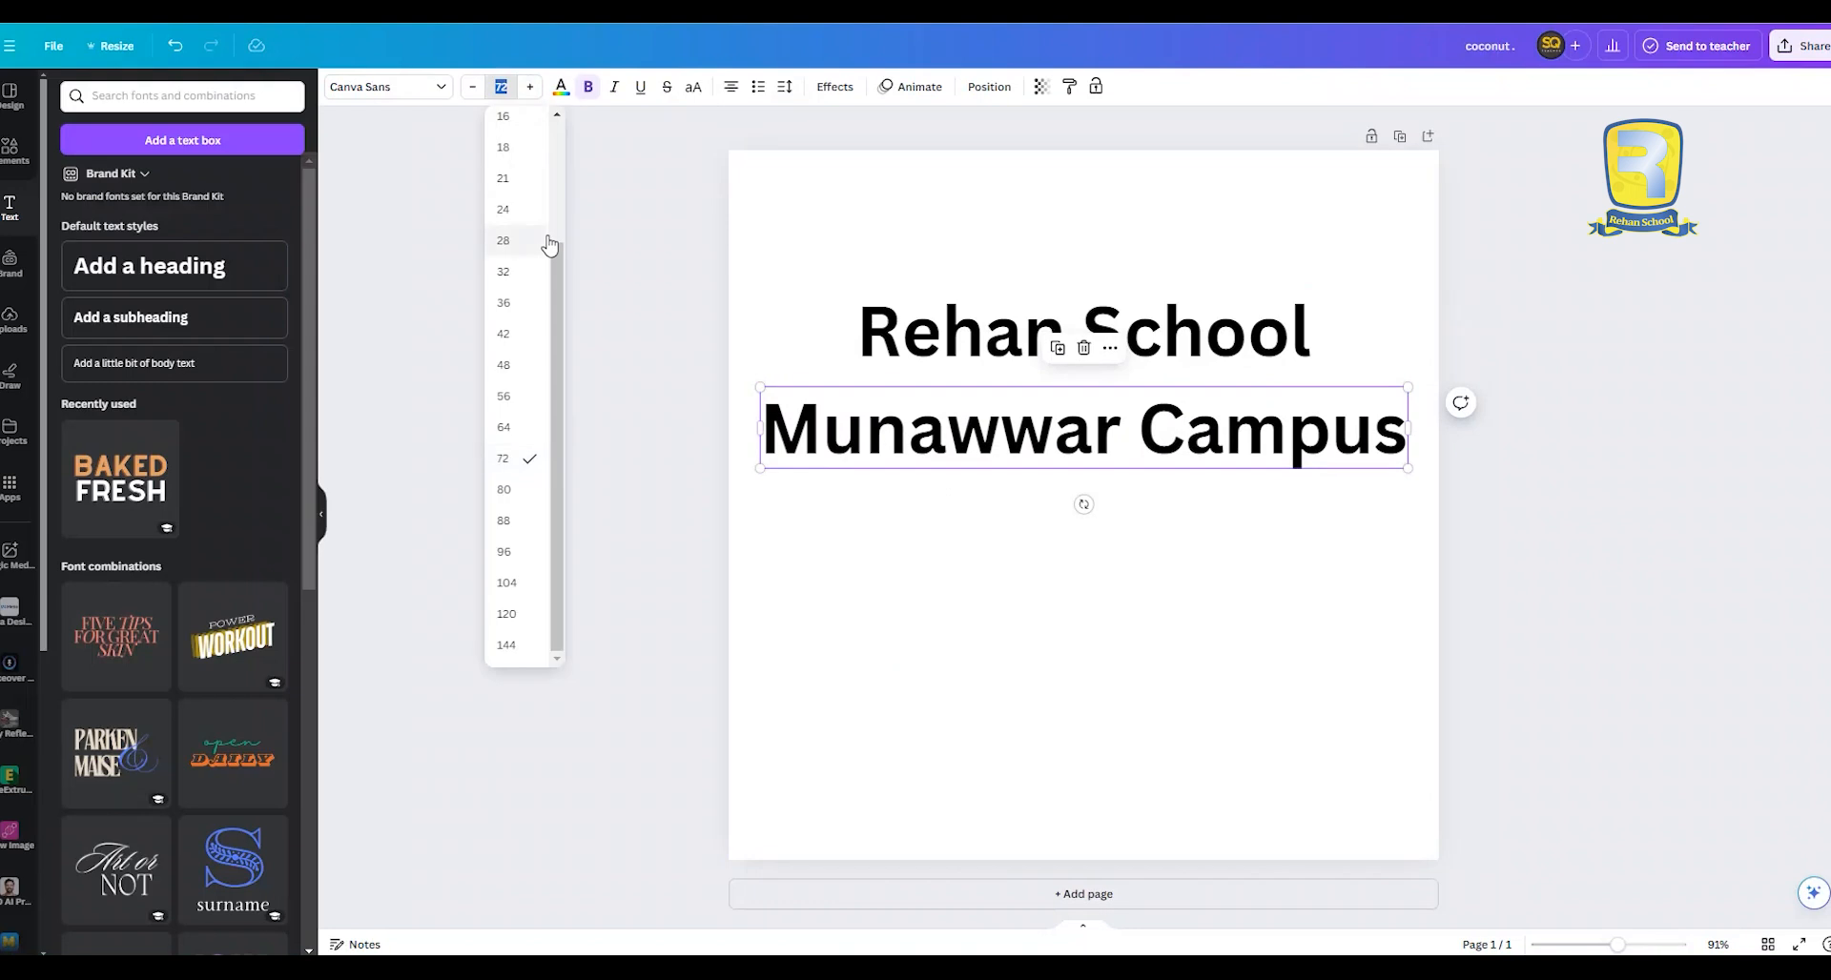
type("45")
key("Return")
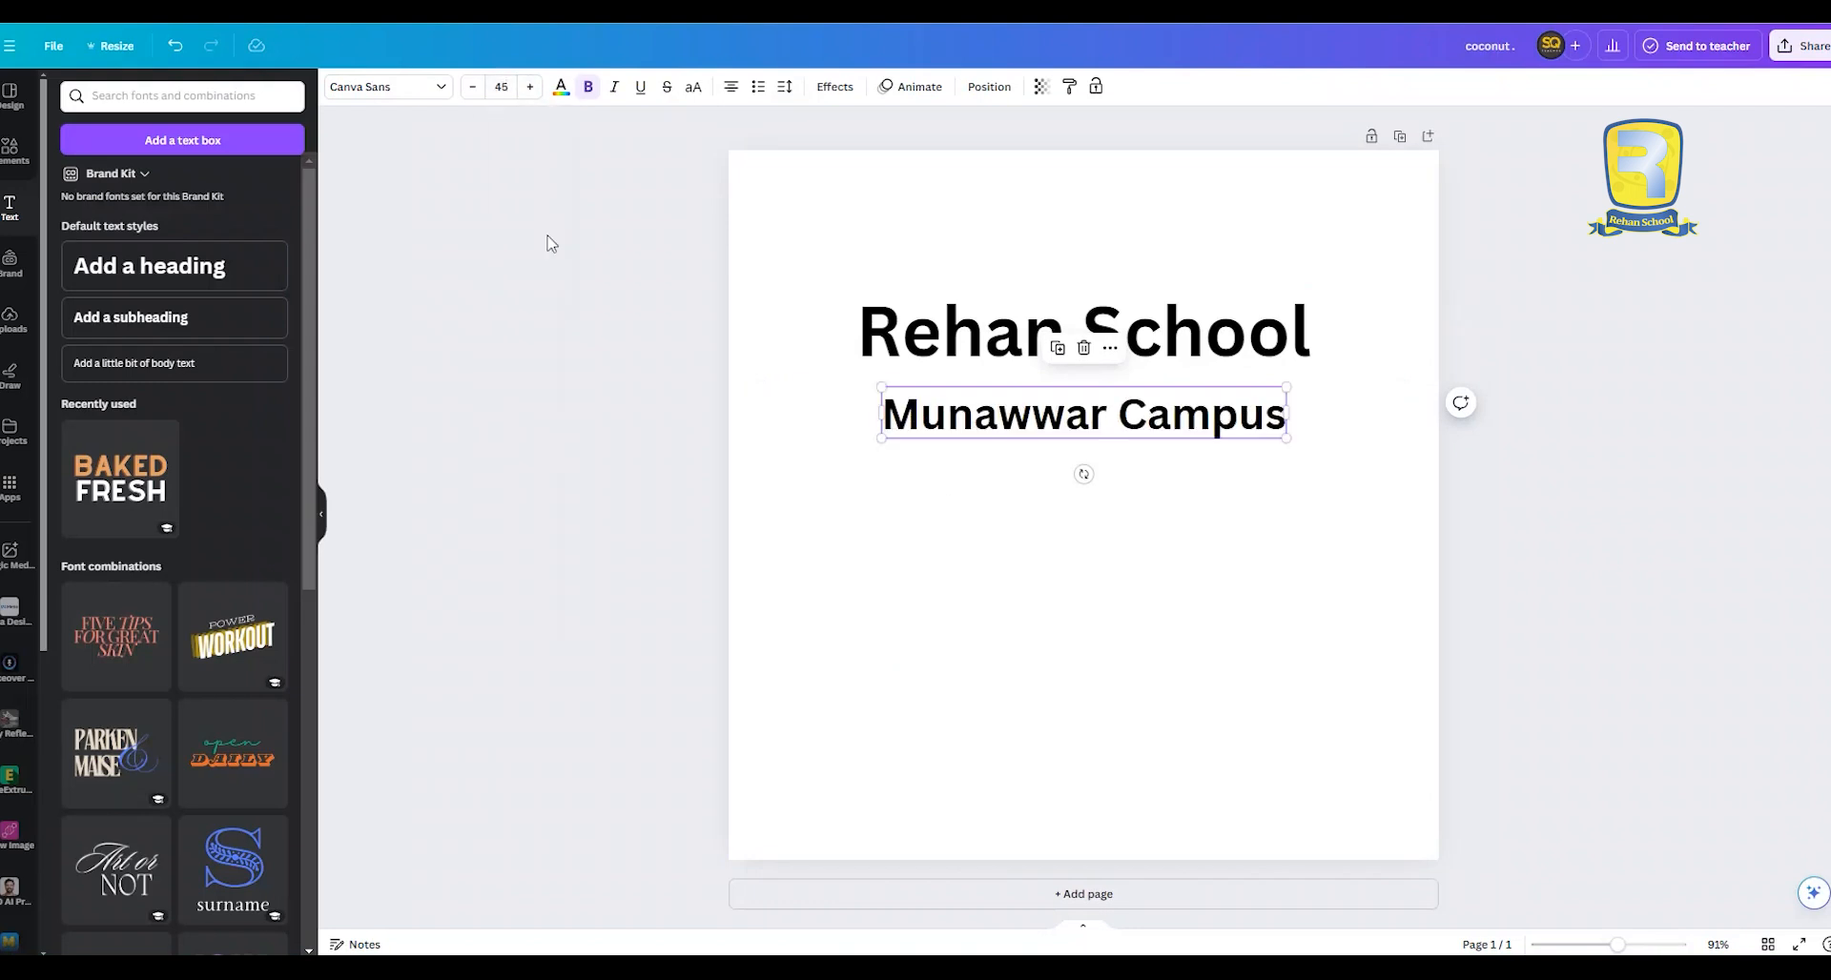
left_click(908, 291)
left_click(502, 87)
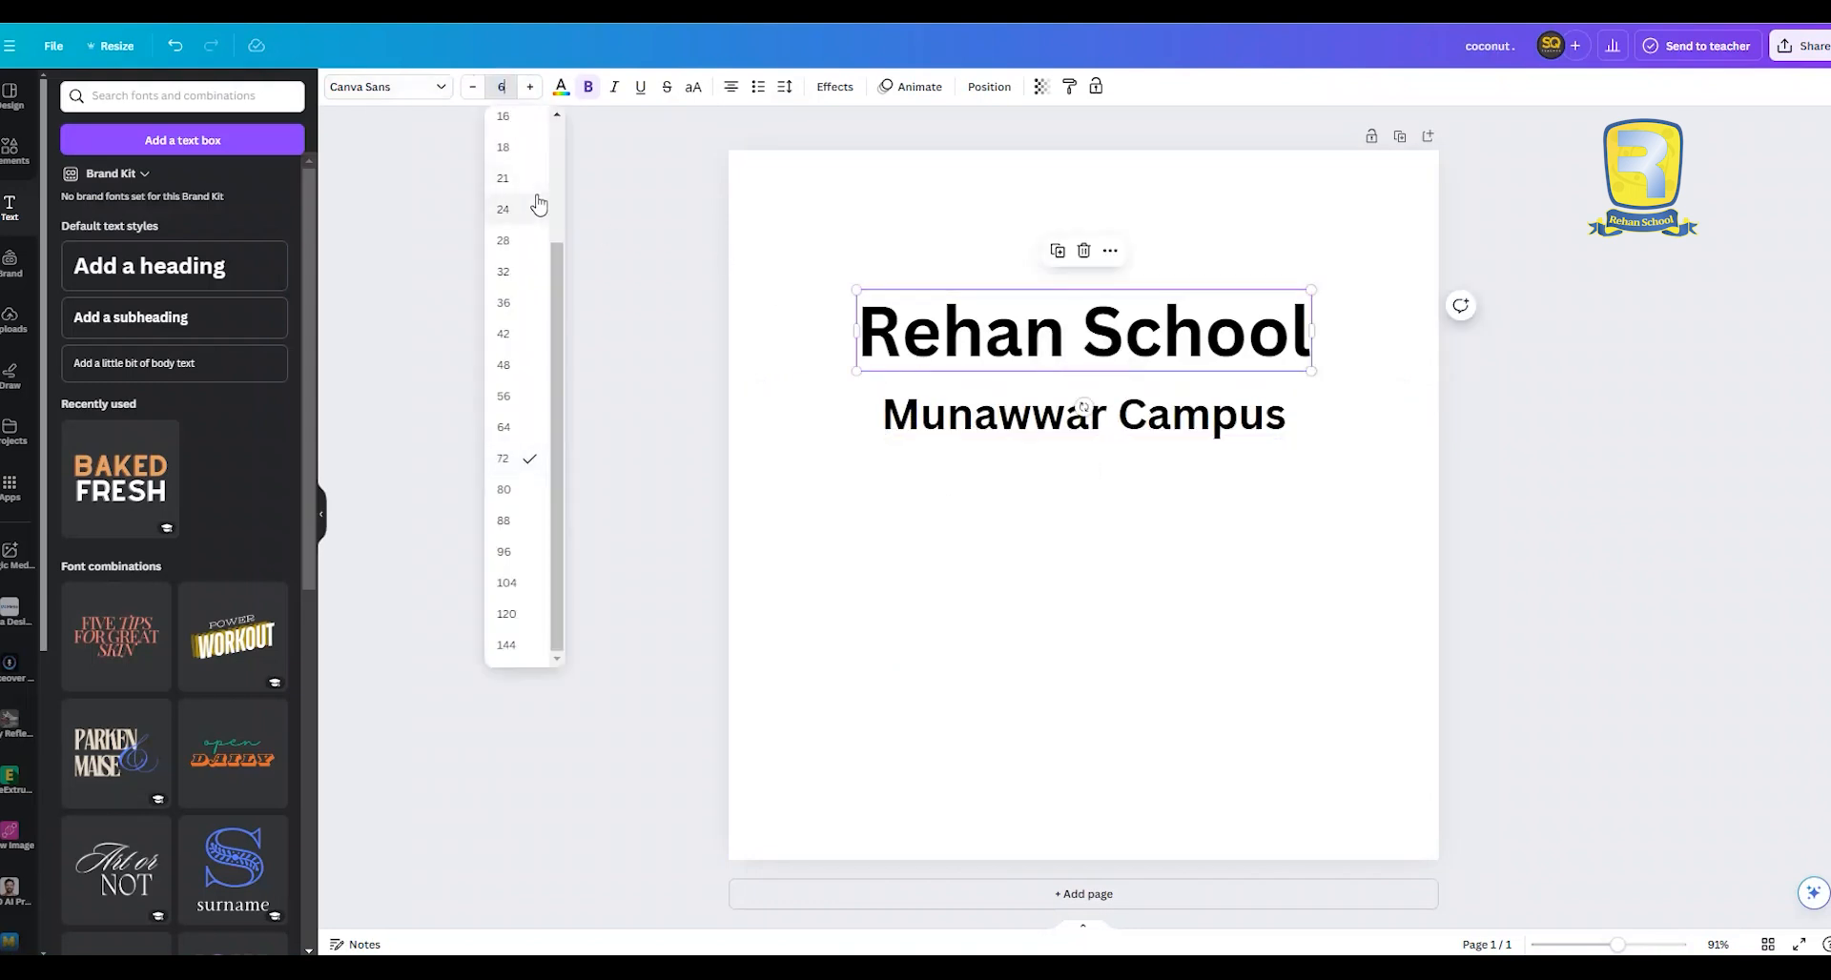
type("65")
key("Return")
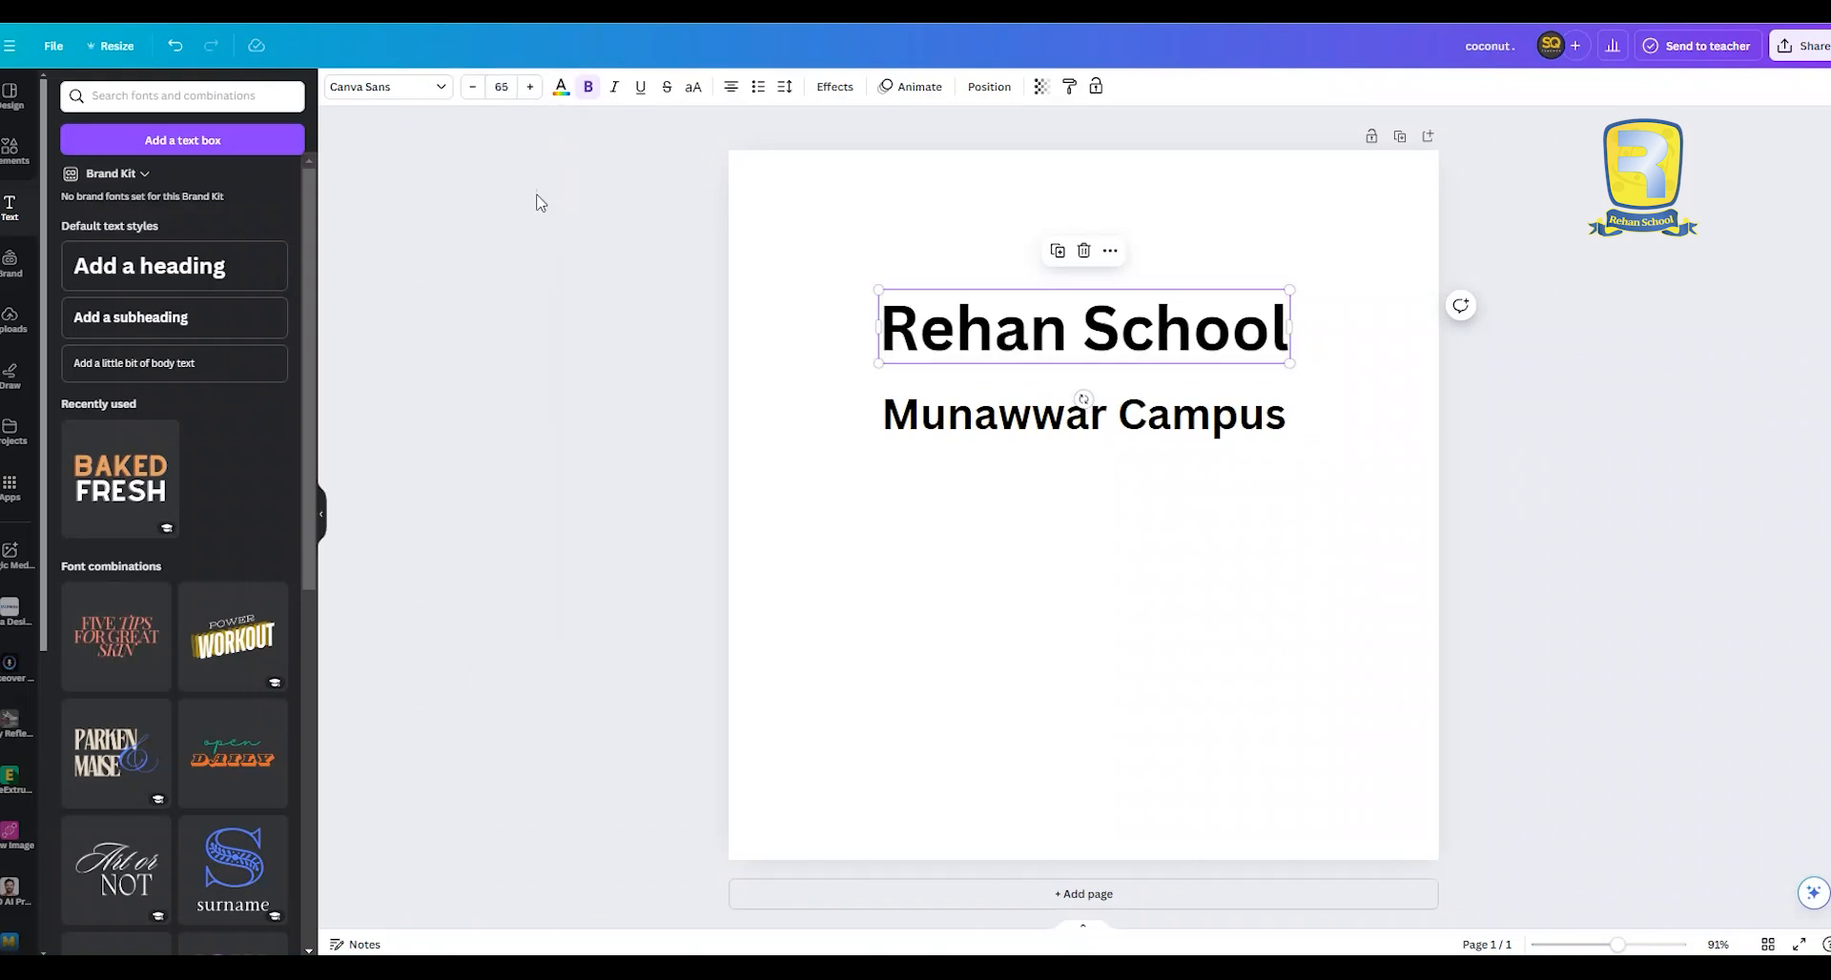
Move the "Munawwar Campus" text up so it sits directly under the "Rehan School" heading
left_click_drag(938, 412, 936, 388)
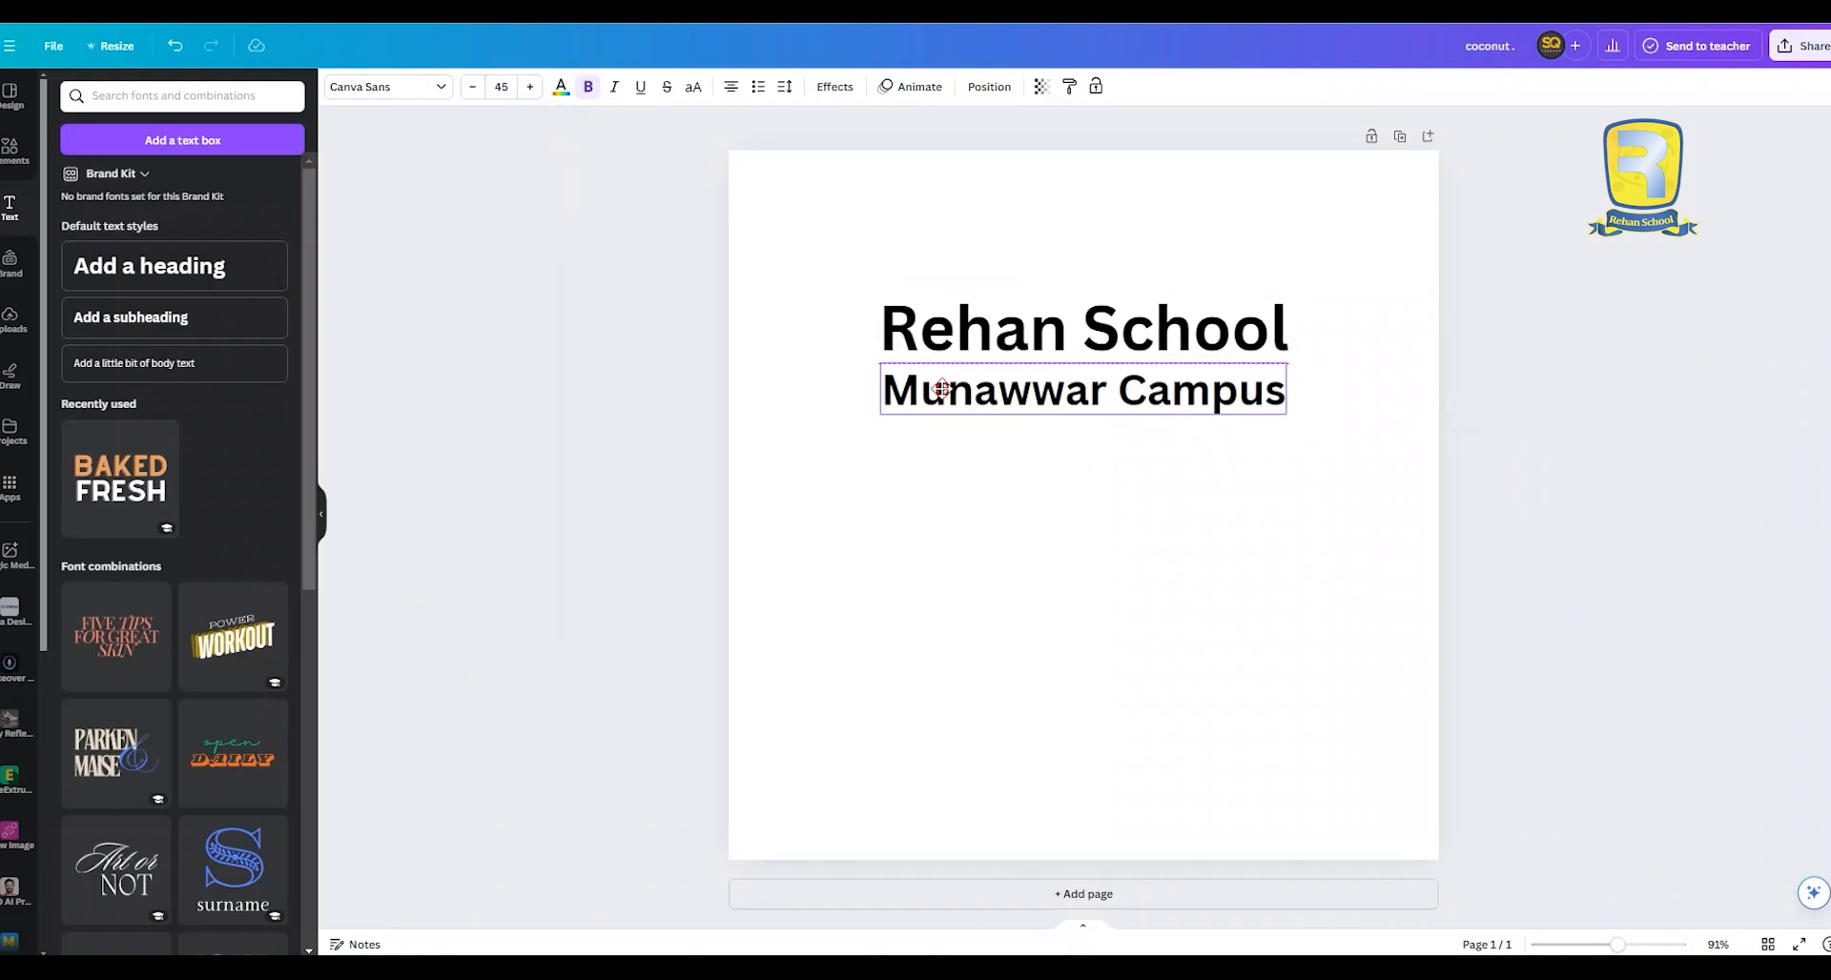
left_click(946, 435)
left_click_drag(854, 250, 1377, 488)
left_click(1252, 611)
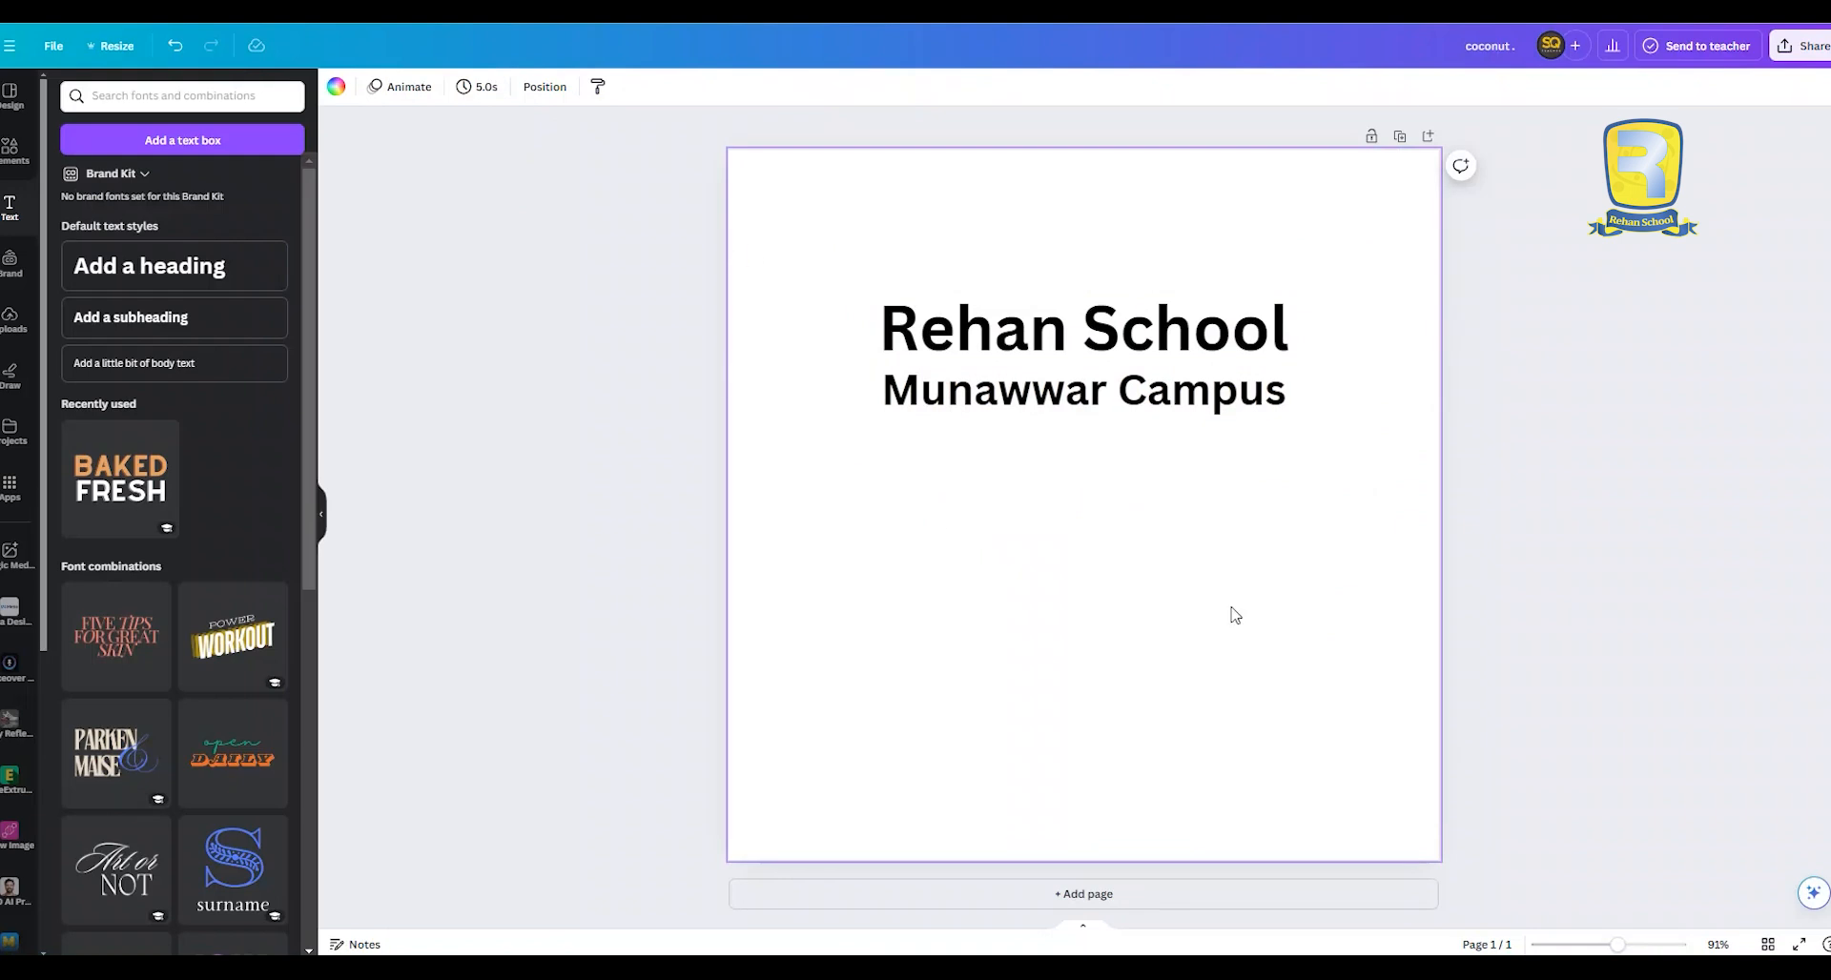
Group the "Rehan School" and "Munawwar Campus" texts and align the group to the page's middle
left_click_drag(858, 268, 1428, 494)
key("ctrl+g")
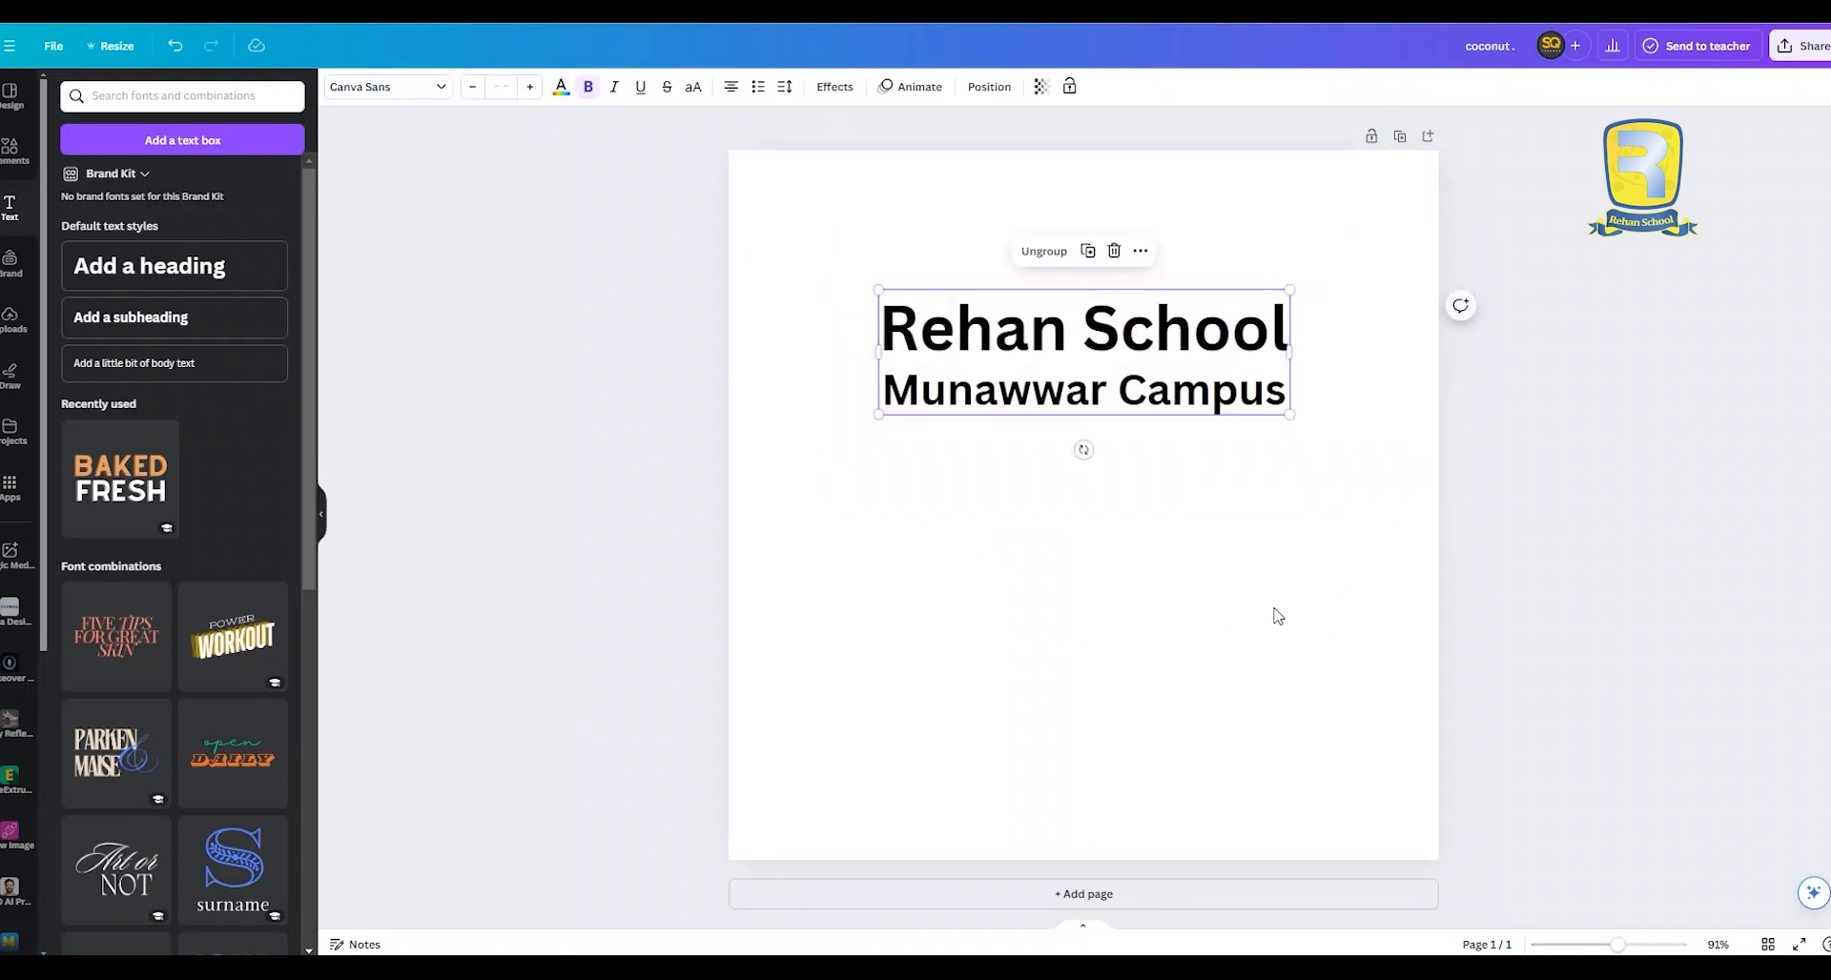
left_click(982, 92)
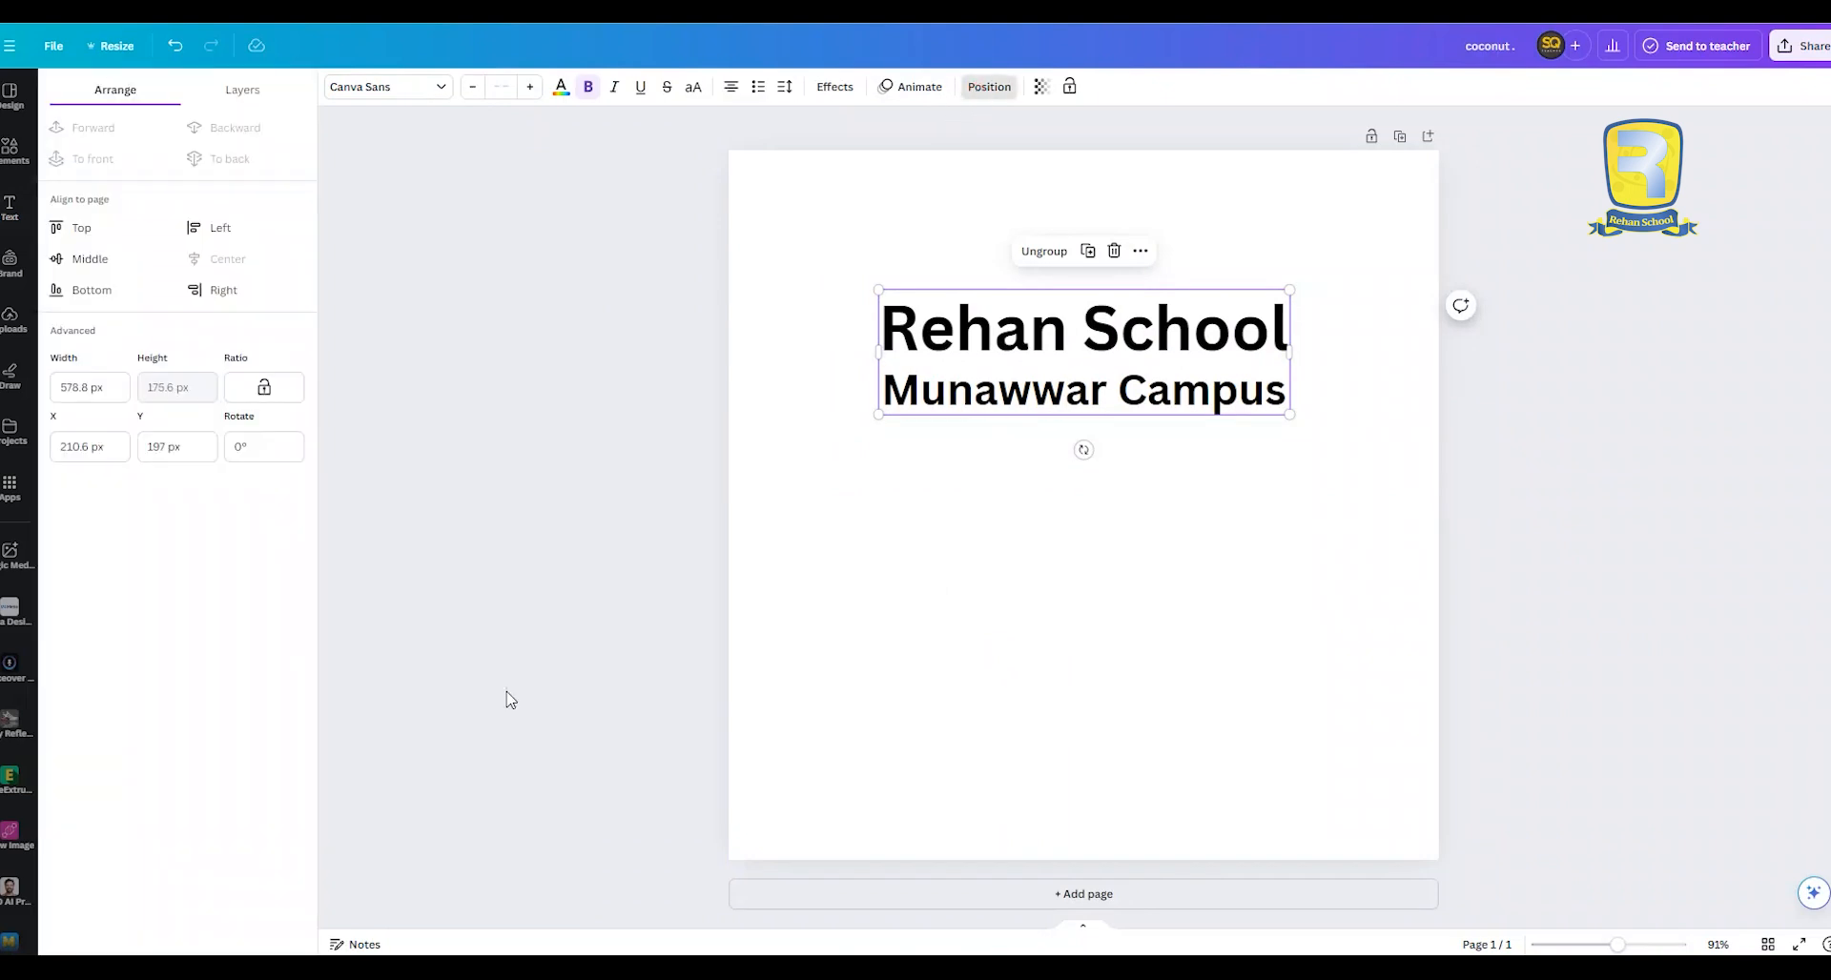
left_click(92, 257)
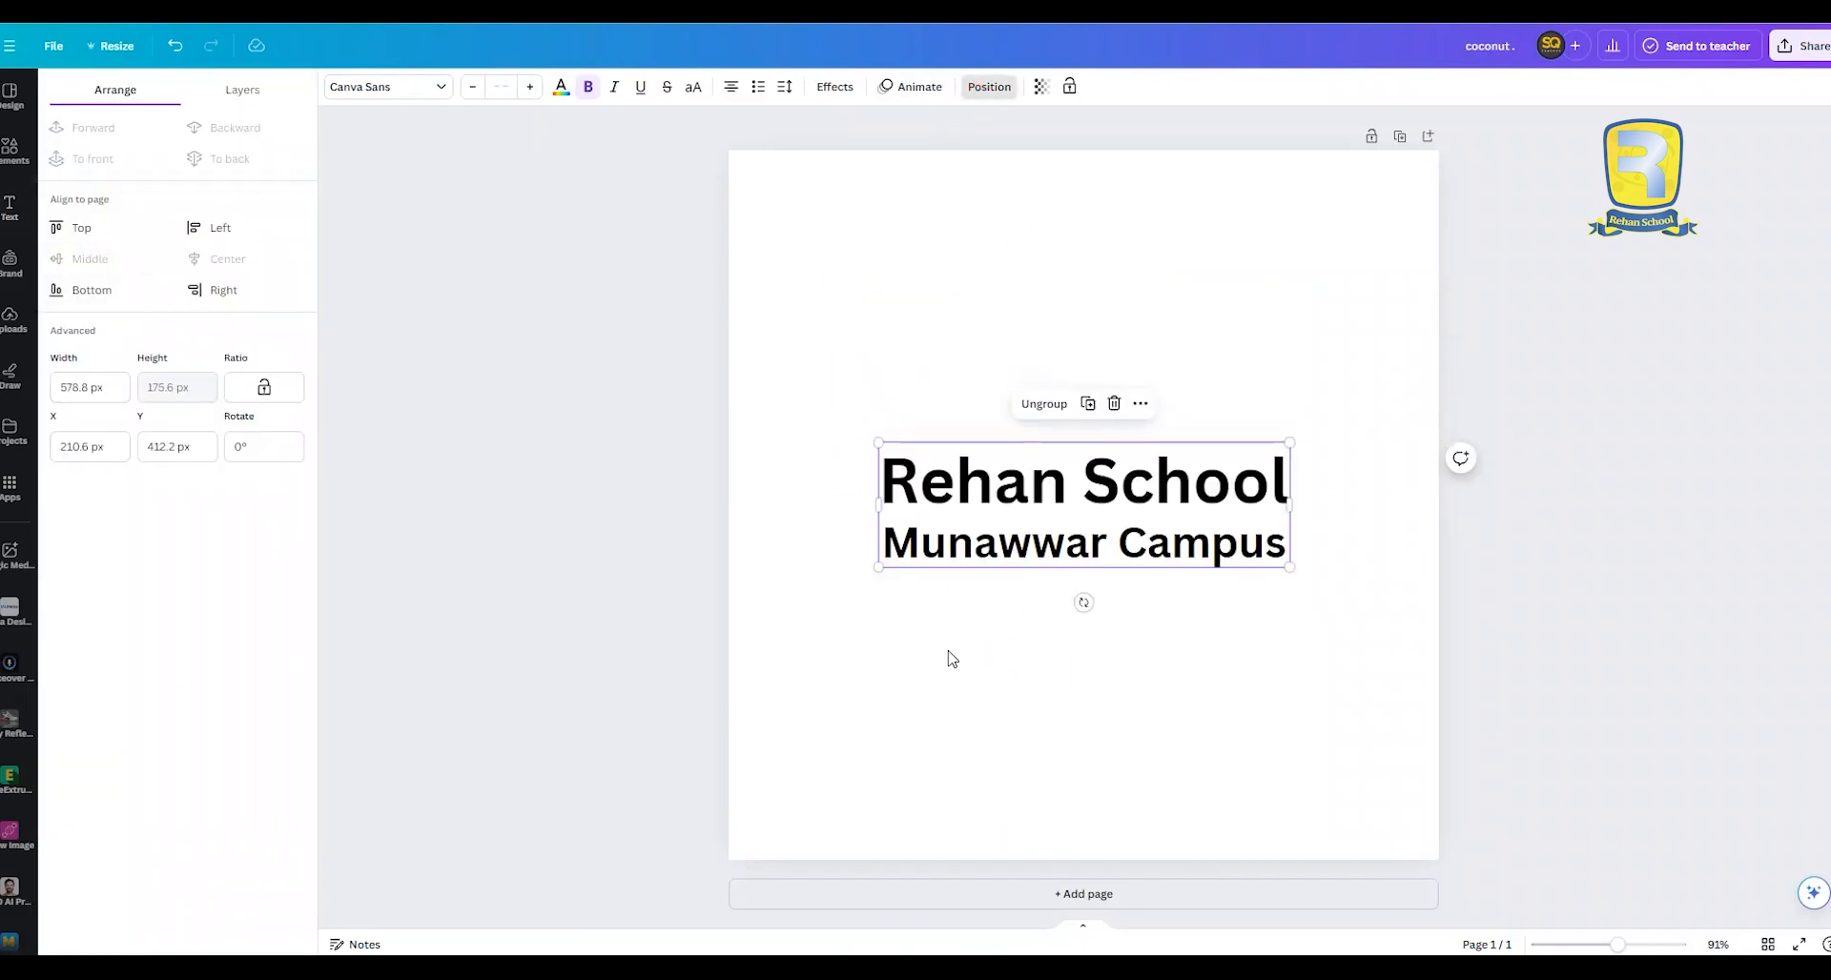
left_click(951, 650)
left_click(1128, 568)
left_click(1097, 564)
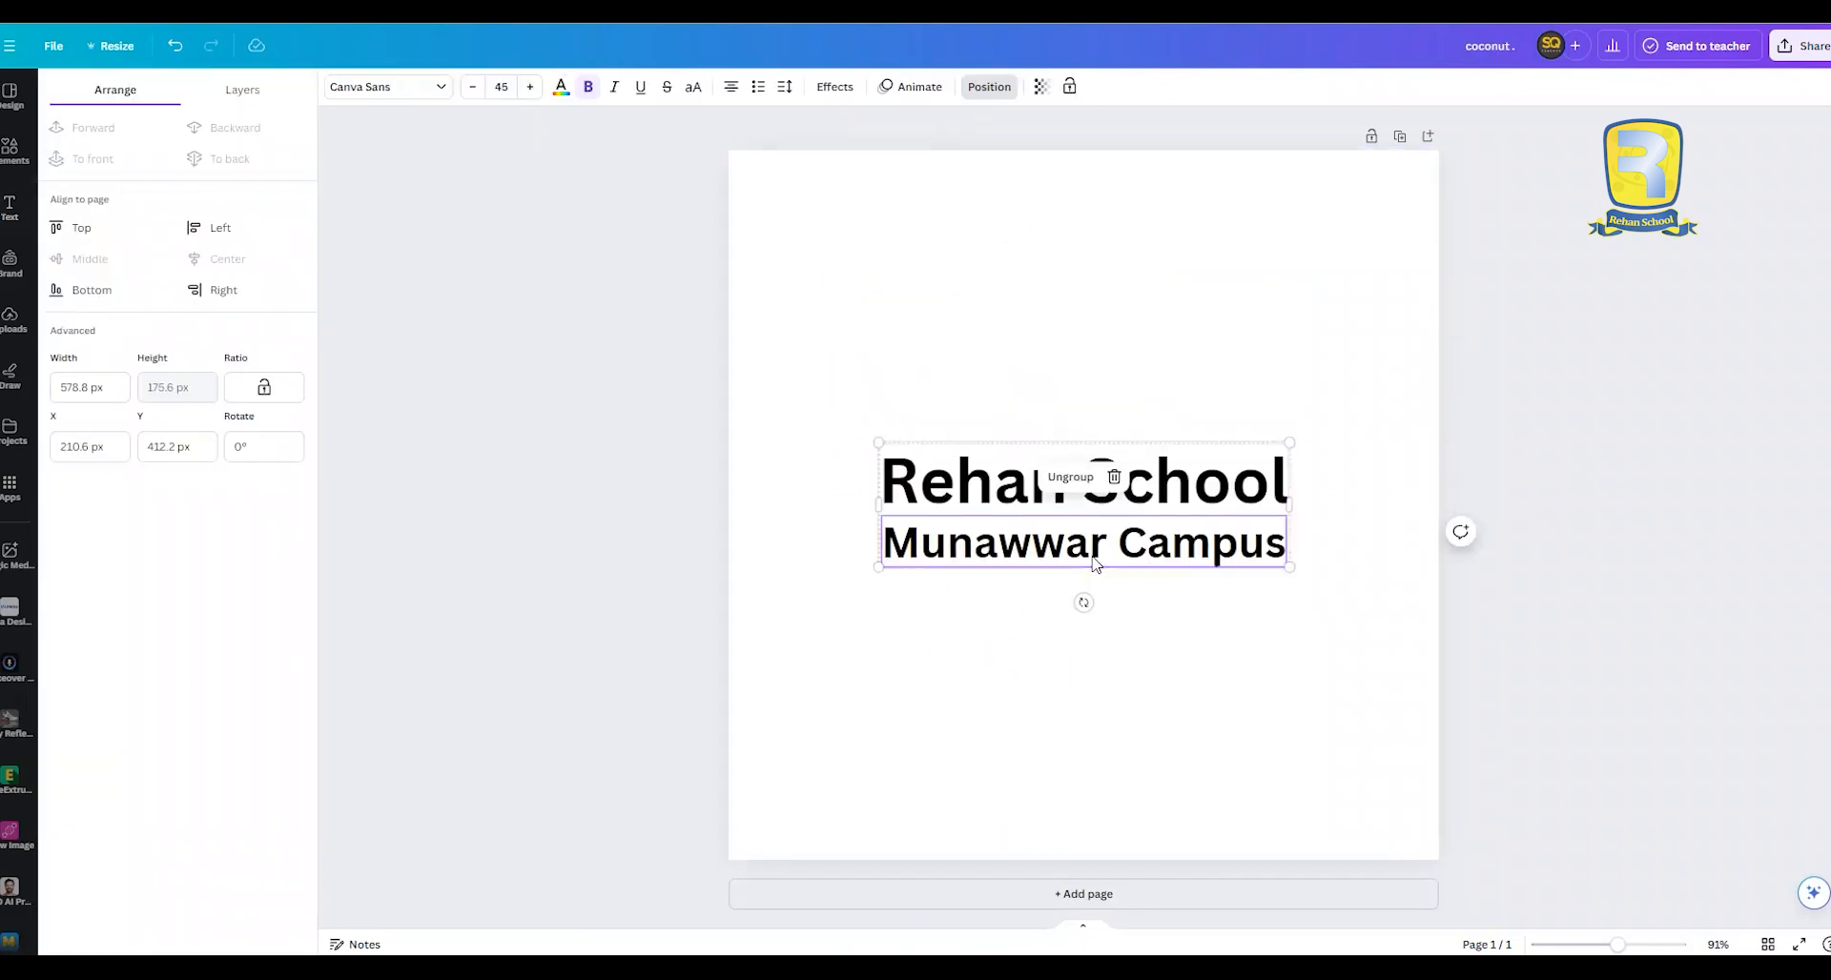
left_click(985, 669)
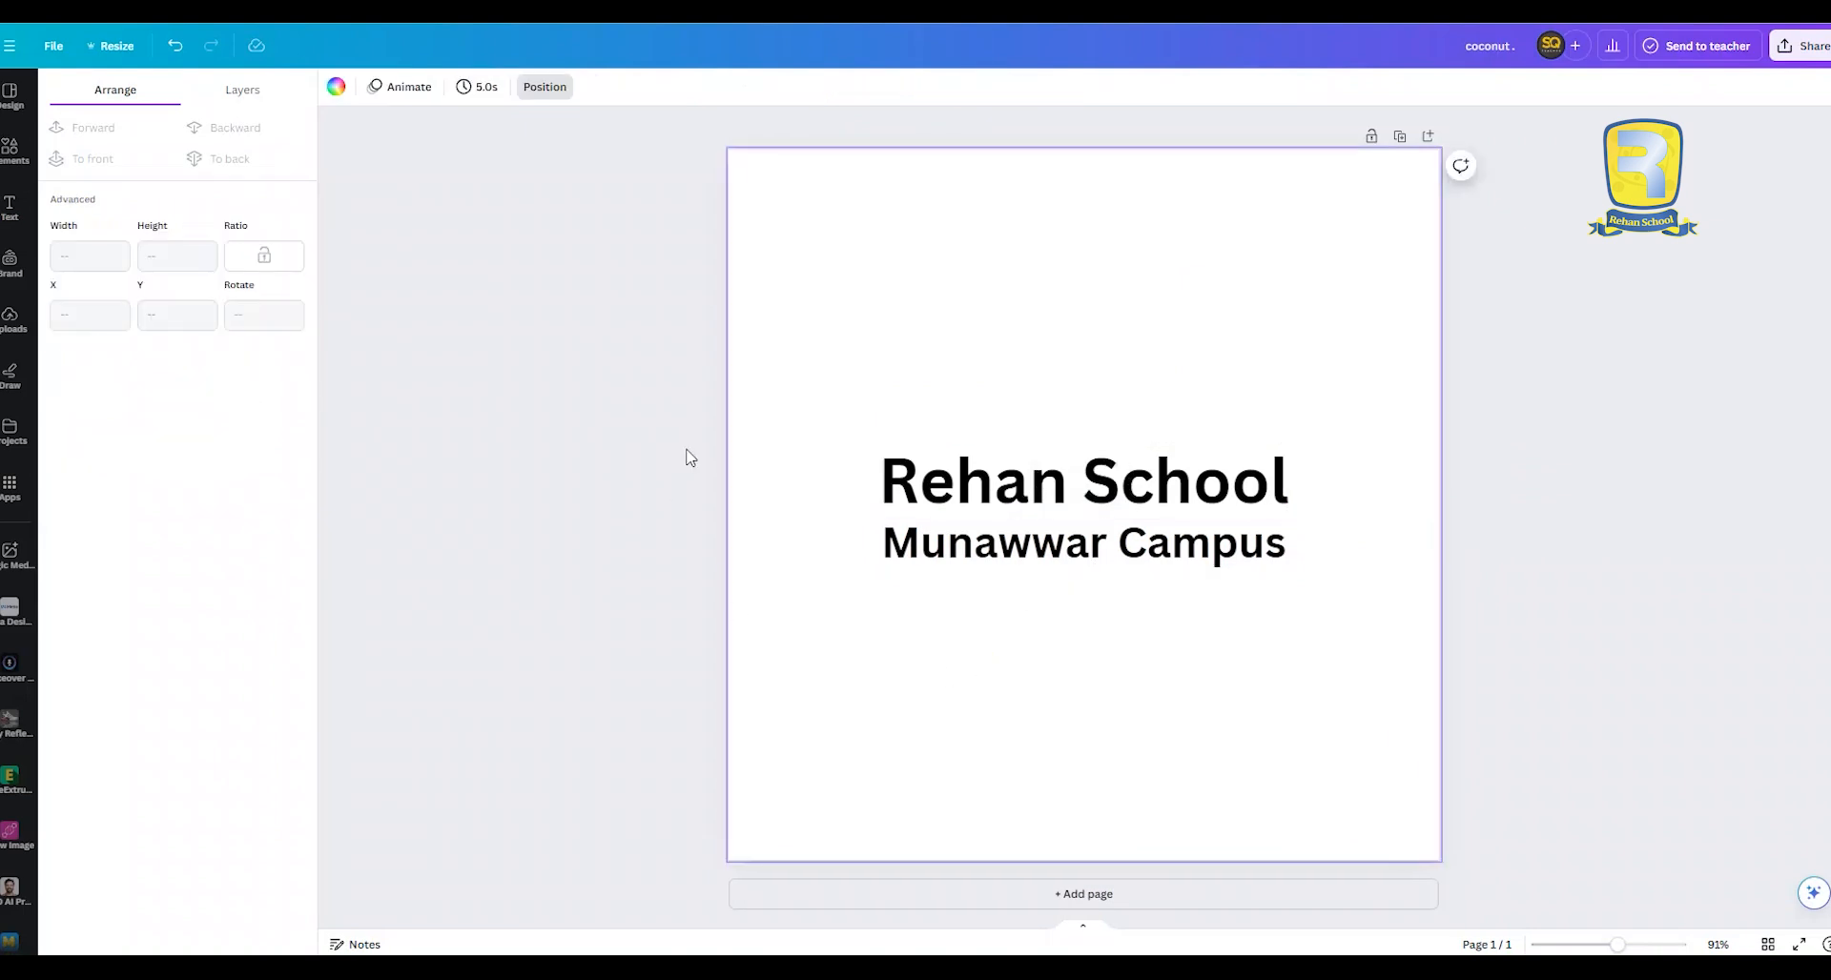
Search the uploaded images for "rehan school" and add the school's crest logo to the page
left_click(9, 210)
left_click(10, 320)
left_click(171, 95)
type("f")
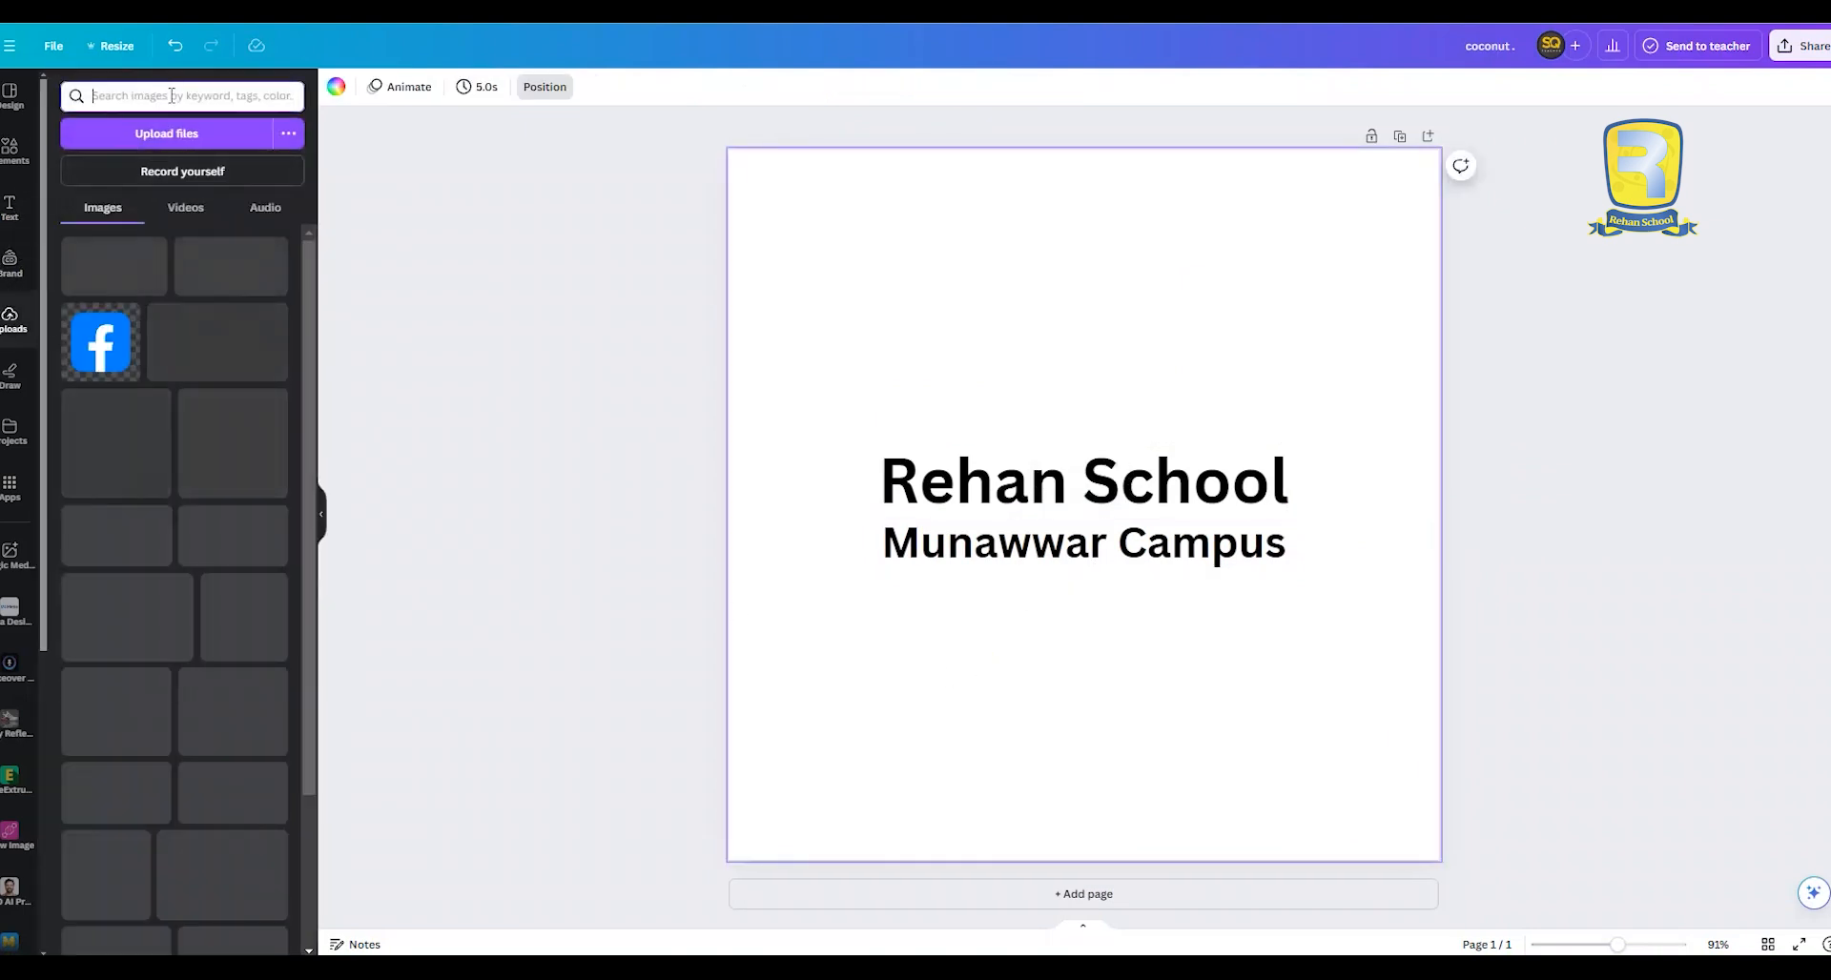
type("ehan school")
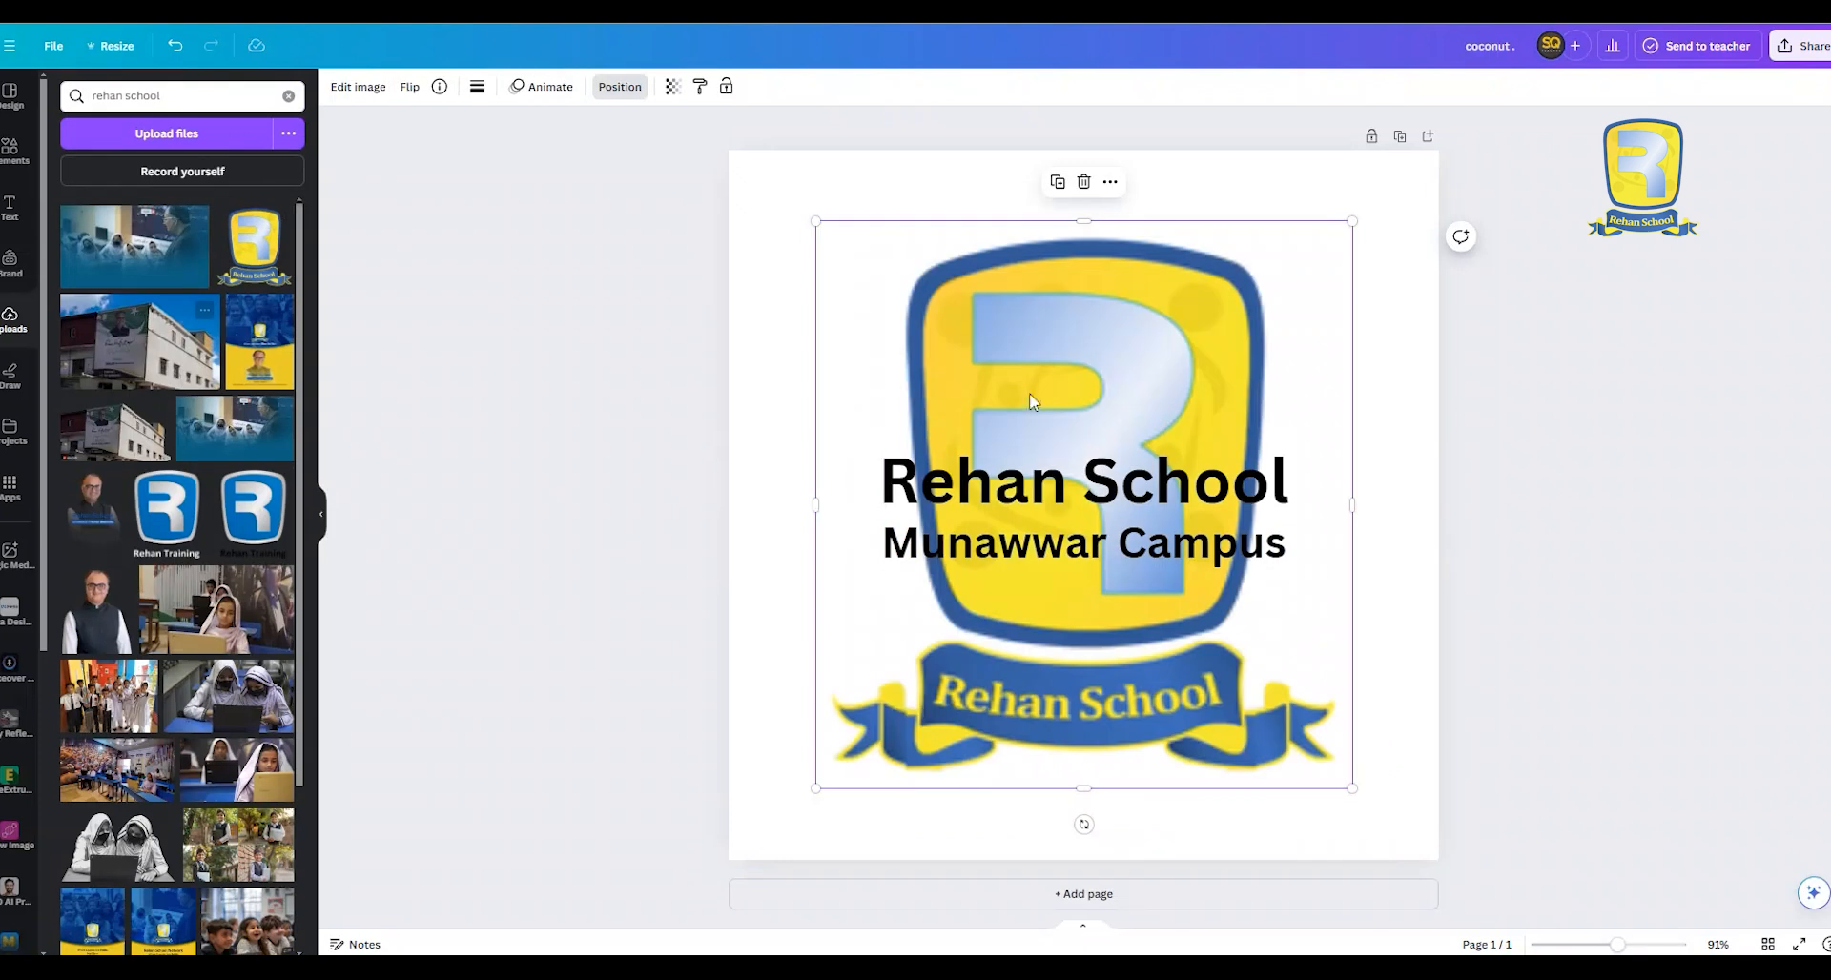
Shrink the crest logo to a small emblem and place it above the "Rehan School" heading
left_click_drag(1353, 221, 944, 667)
left_click_drag(865, 731, 1093, 347)
left_click(806, 453)
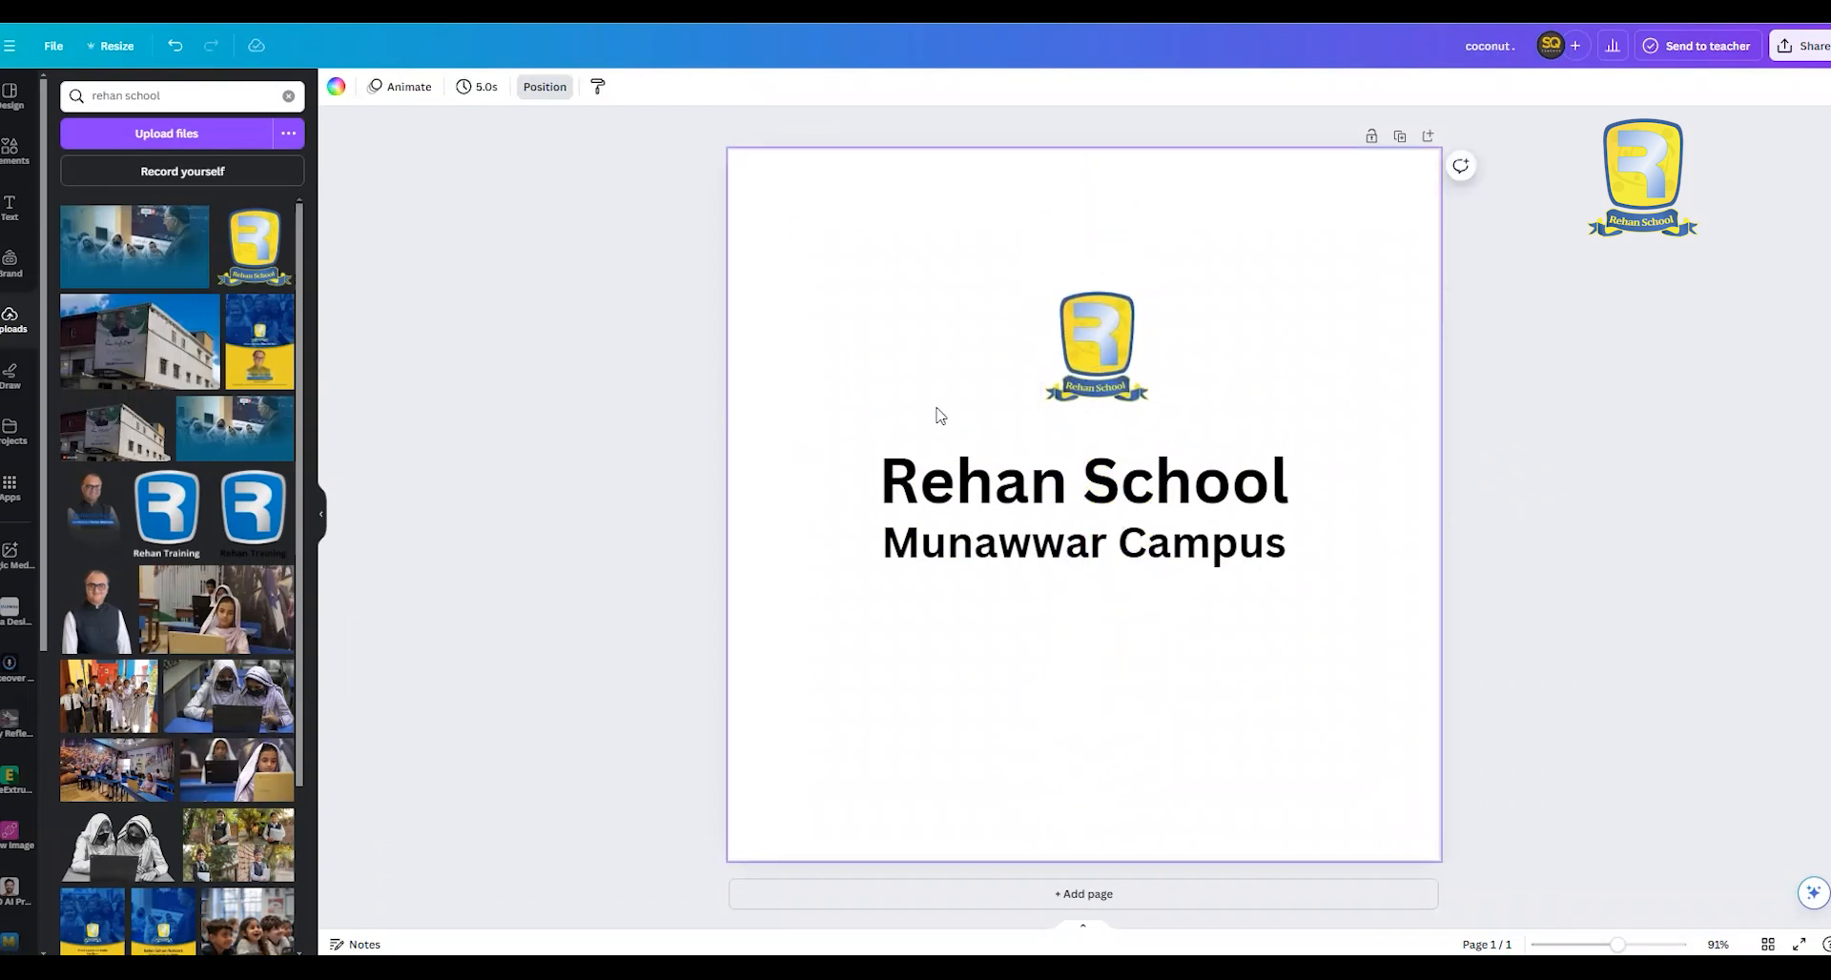
Select the crest logo above the heading for positioning
left_click(1139, 336)
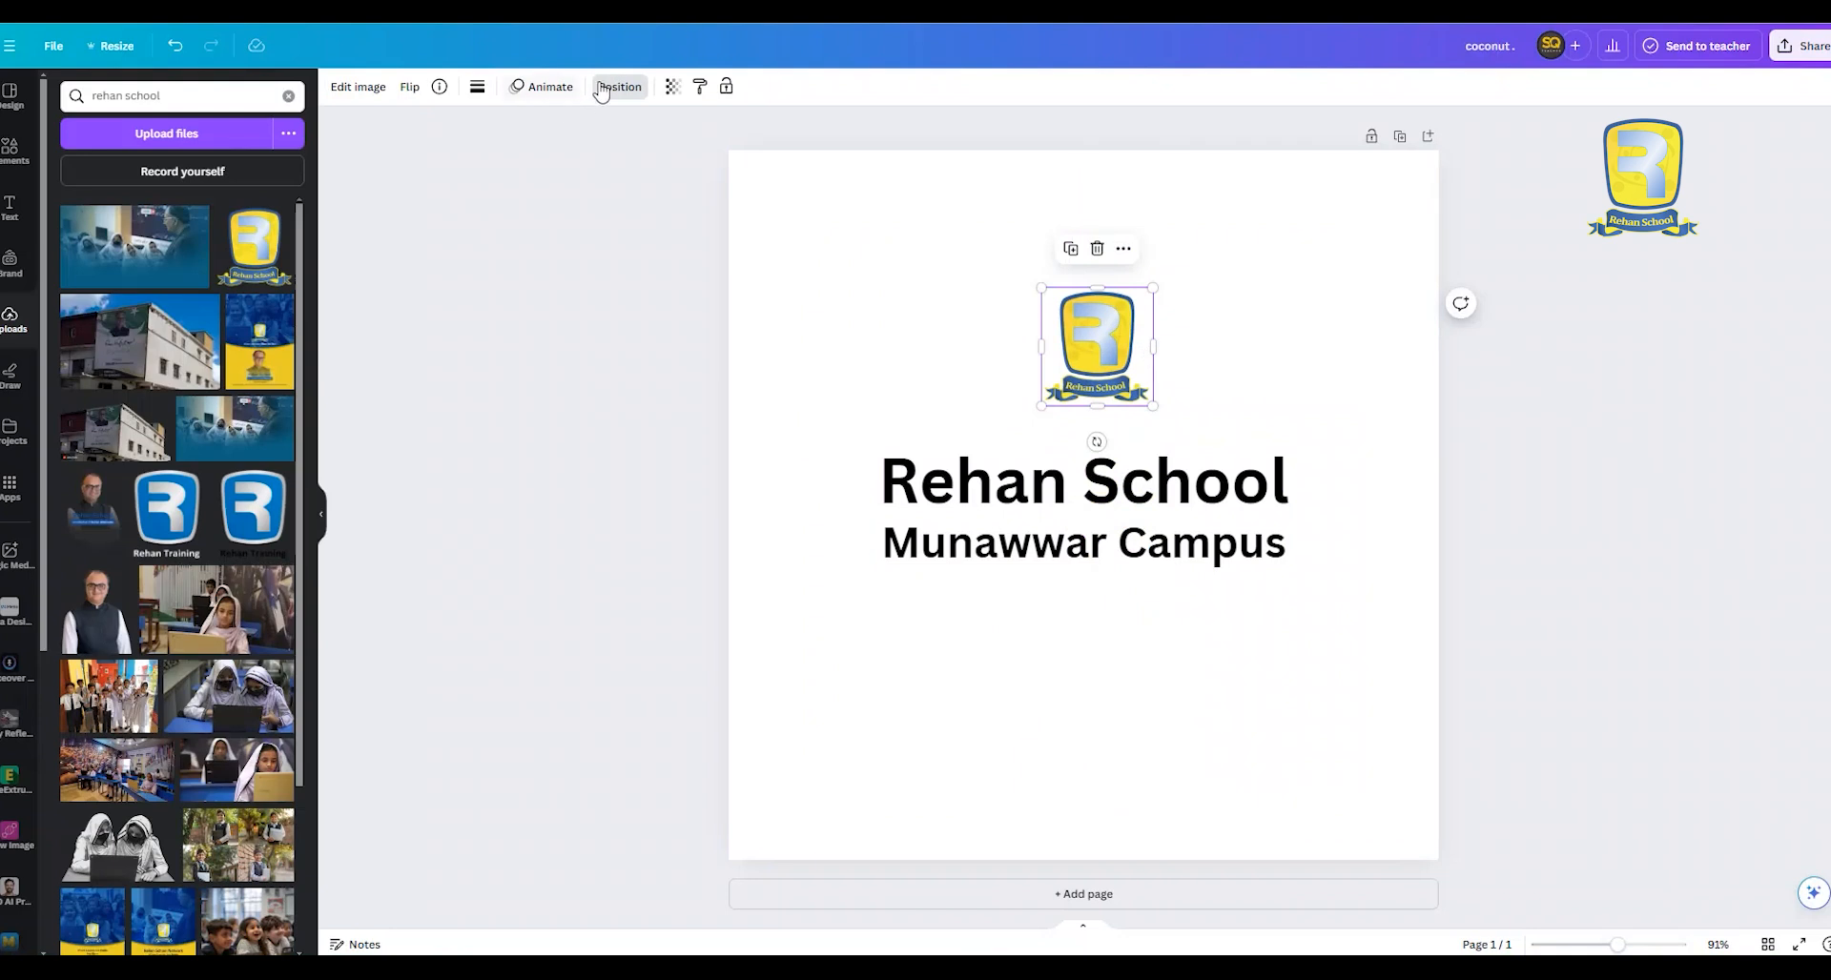